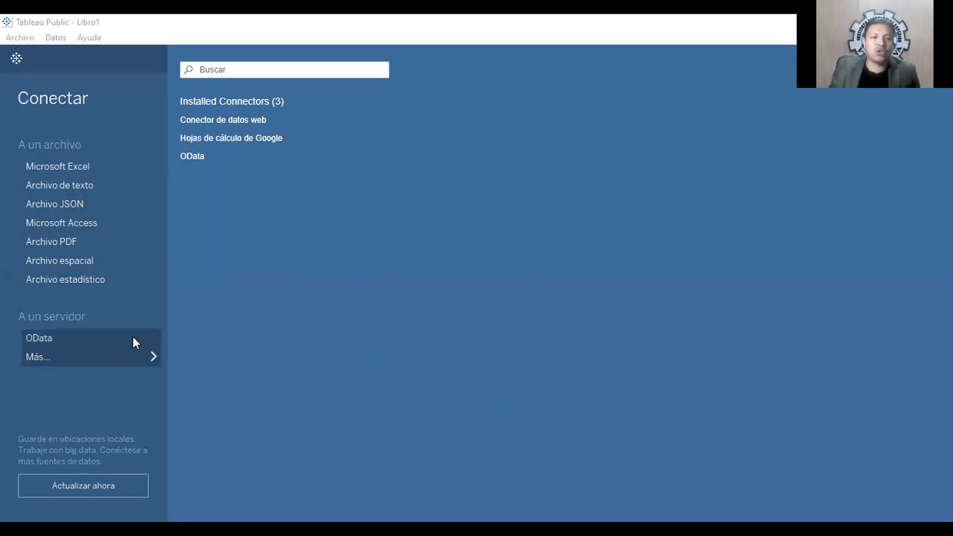
# Step: Connect to the Excel workbook Player Stats (1) from the Descargas folder
pyautogui.click(151, 356)
pyautogui.click(152, 357)
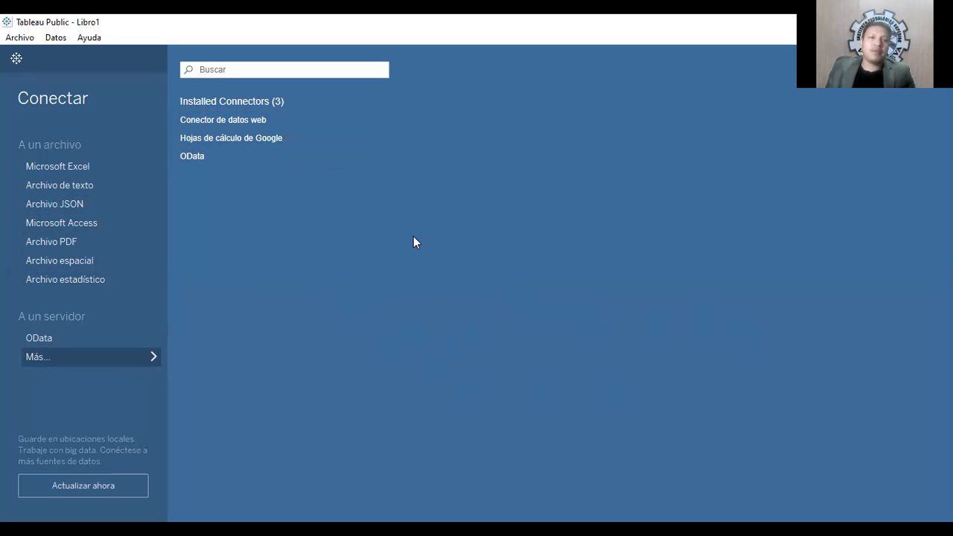
pyautogui.click(87, 166)
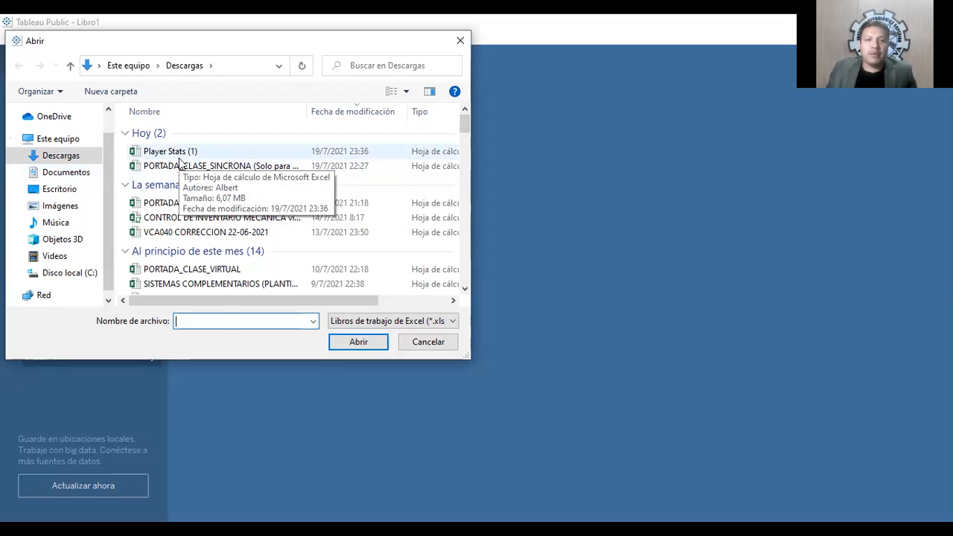
pyautogui.click(175, 153)
pyautogui.doubleClick(177, 154)
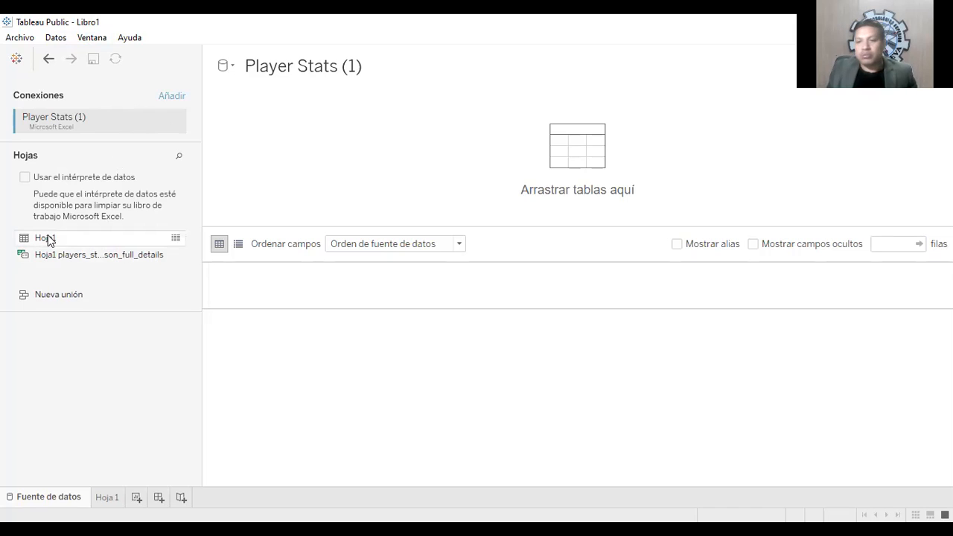
# Step: Add the Hoja1 sheet to the data source canvas and check its table options
pyautogui.moveTo(46, 236); pyautogui.dragTo(533, 179)
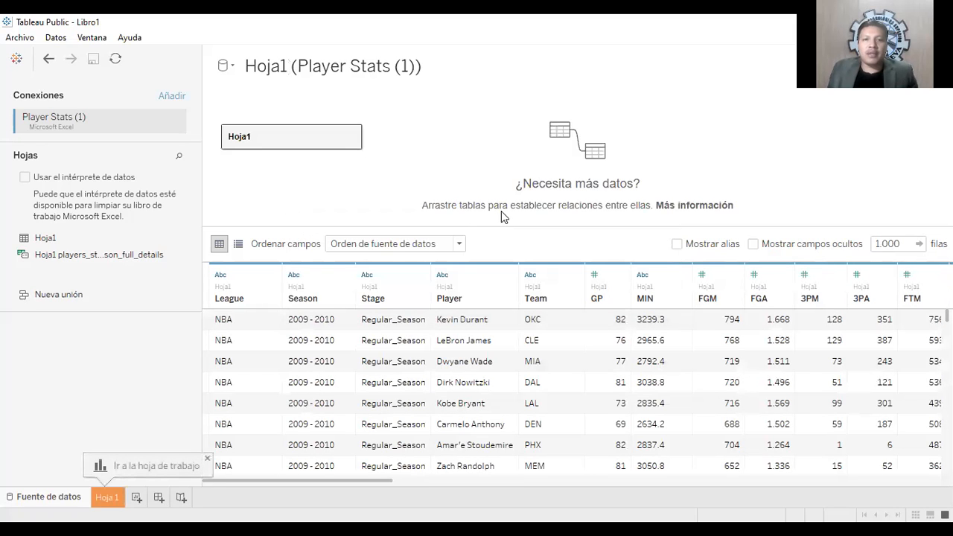
pyautogui.click(352, 140)
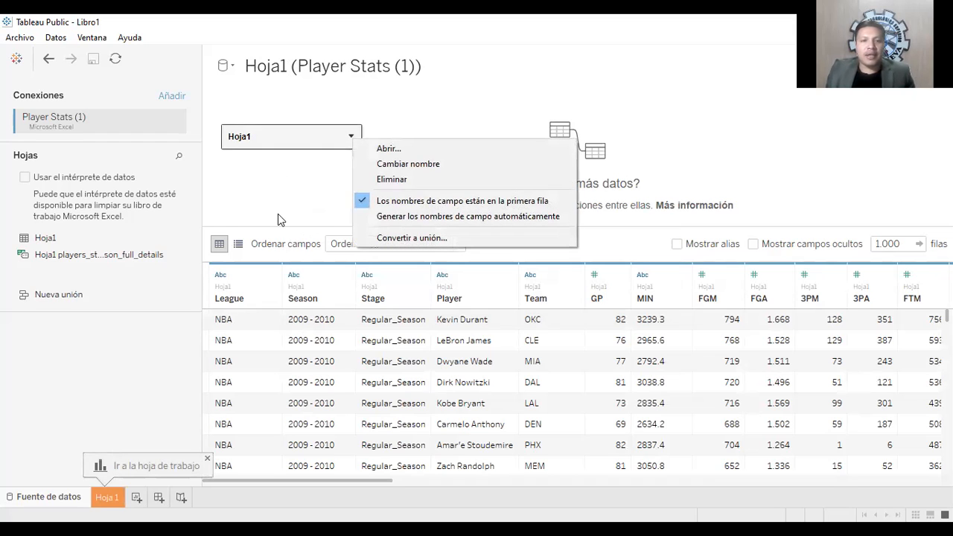
pyautogui.click(268, 190)
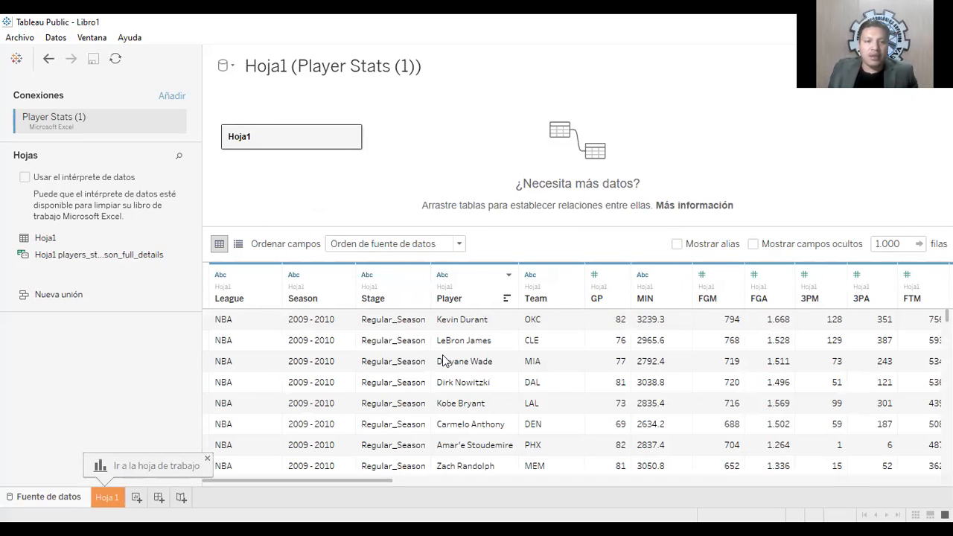
# Step: Examine the rows and columns of the Hoja1 data preview, dismissing the worksheet hint
pyautogui.scroll(-5, 442, 356)
pyautogui.scroll(5, 439, 357)
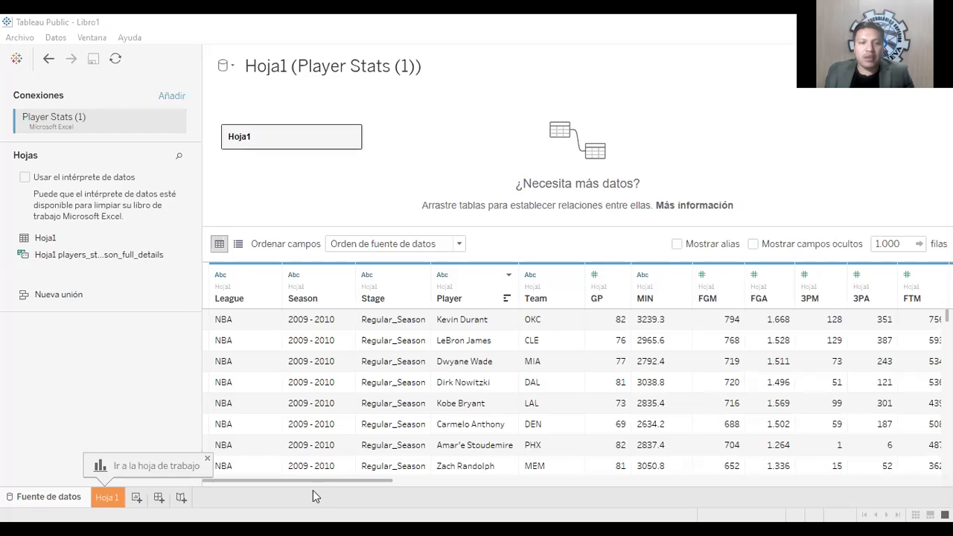
pyautogui.moveTo(315, 485); pyautogui.dragTo(270, 491)
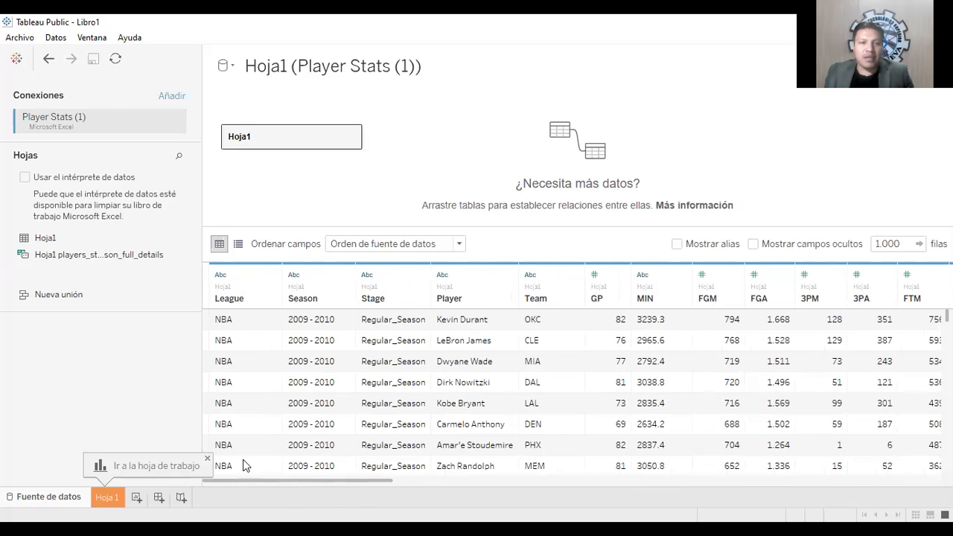
pyautogui.scroll(-12, 247, 380)
pyautogui.scroll(-10, 253, 394)
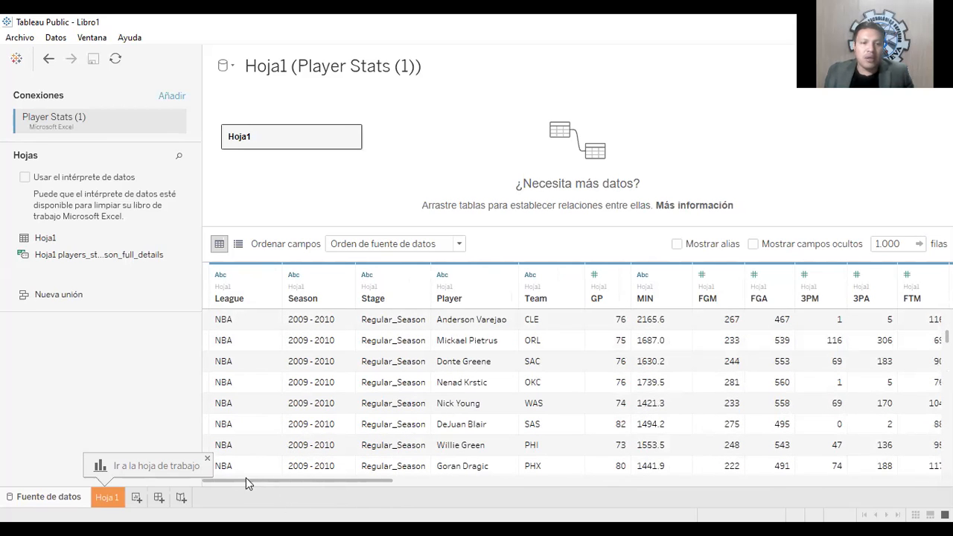
pyautogui.moveTo(275, 484); pyautogui.dragTo(465, 483)
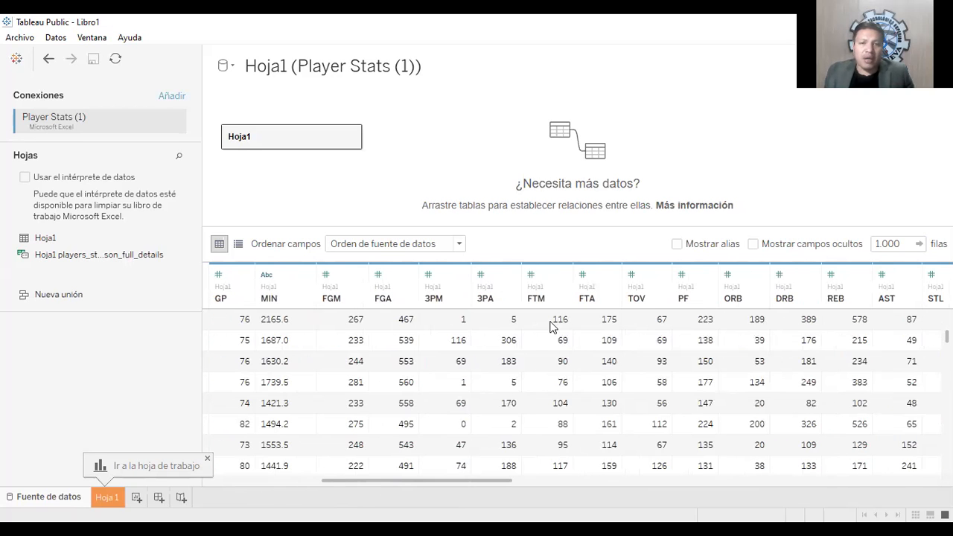
pyautogui.moveTo(470, 480); pyautogui.dragTo(265, 477)
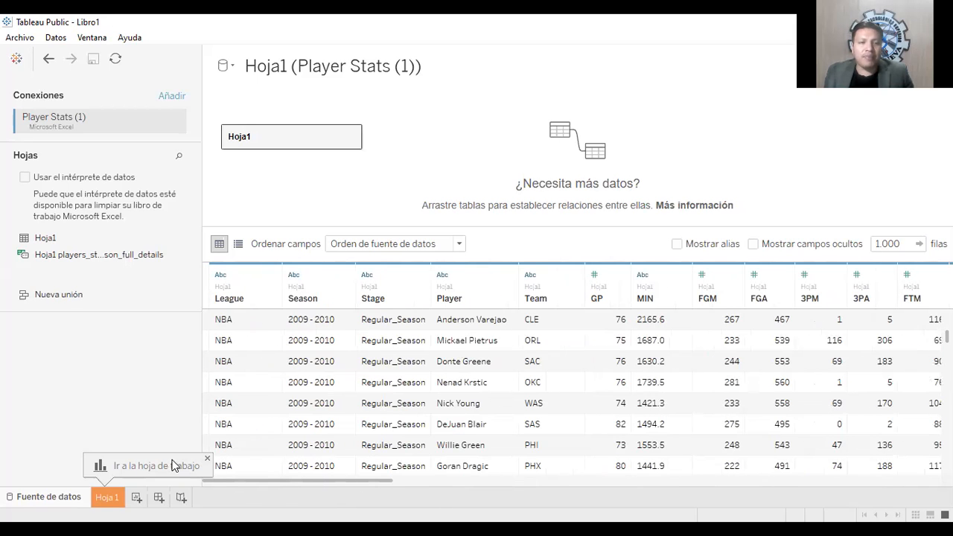
pyautogui.click(207, 459)
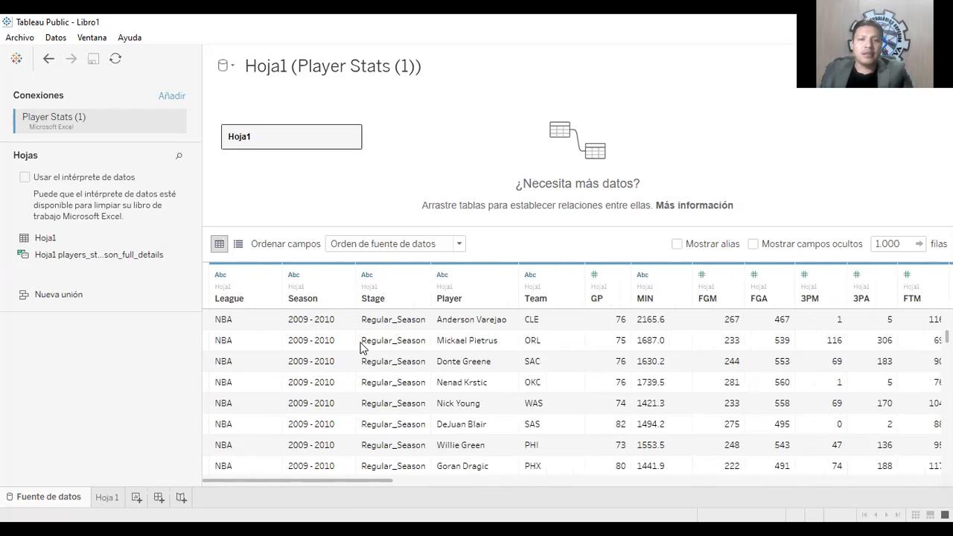
pyautogui.scroll(-3, 360, 347)
pyautogui.scroll(4, 360, 347)
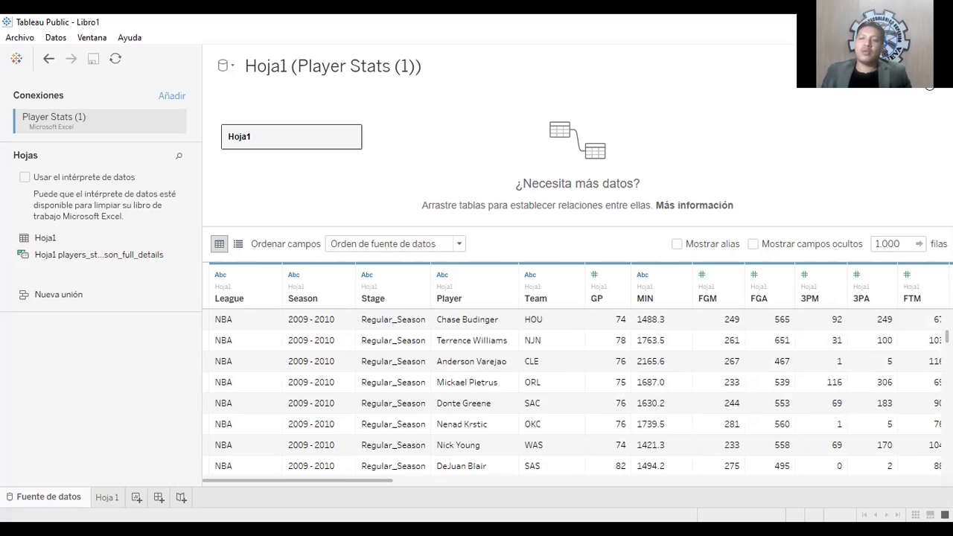
# Step: Add a data source filter based on the League field
pyautogui.click(923, 74)
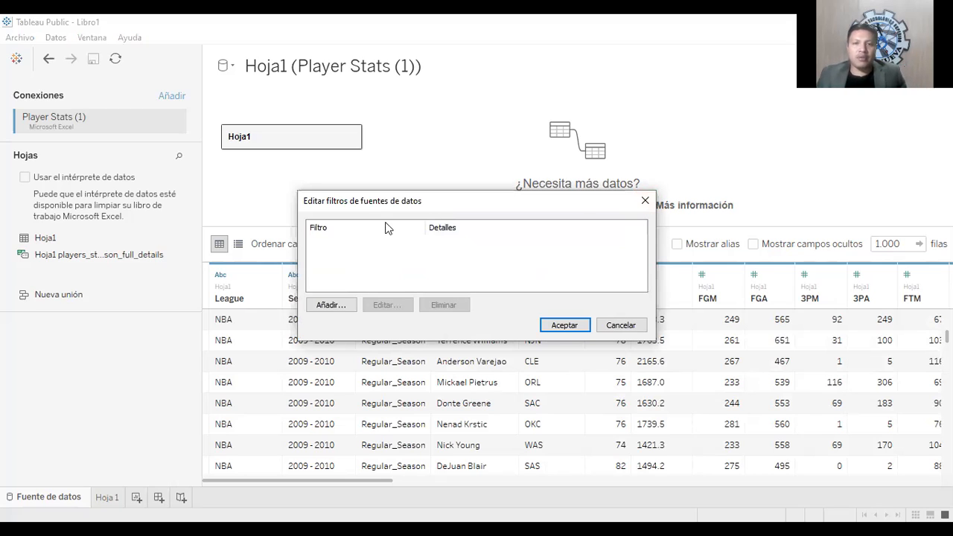
pyautogui.click(332, 308)
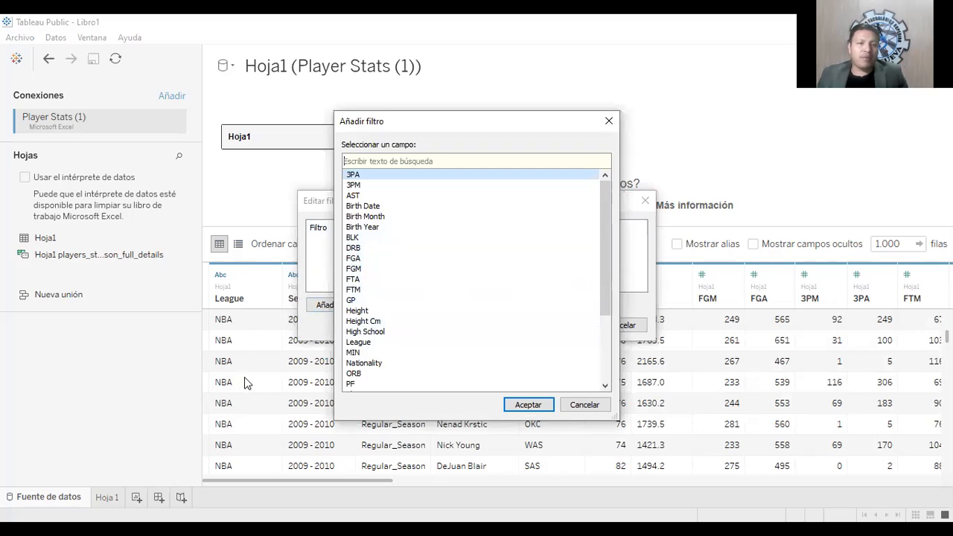
pyautogui.moveTo(604, 272); pyautogui.dragTo(611, 220)
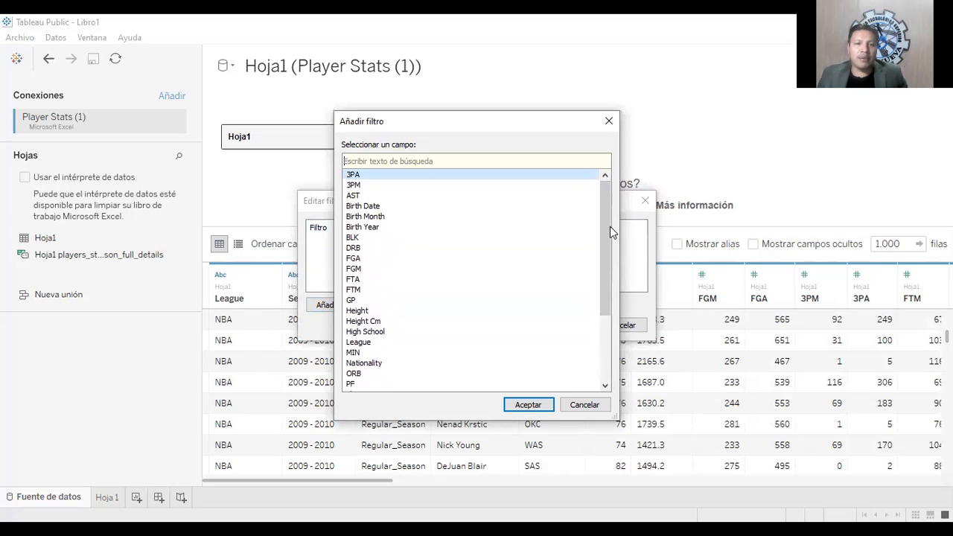
pyautogui.moveTo(607, 220); pyautogui.dragTo(601, 280)
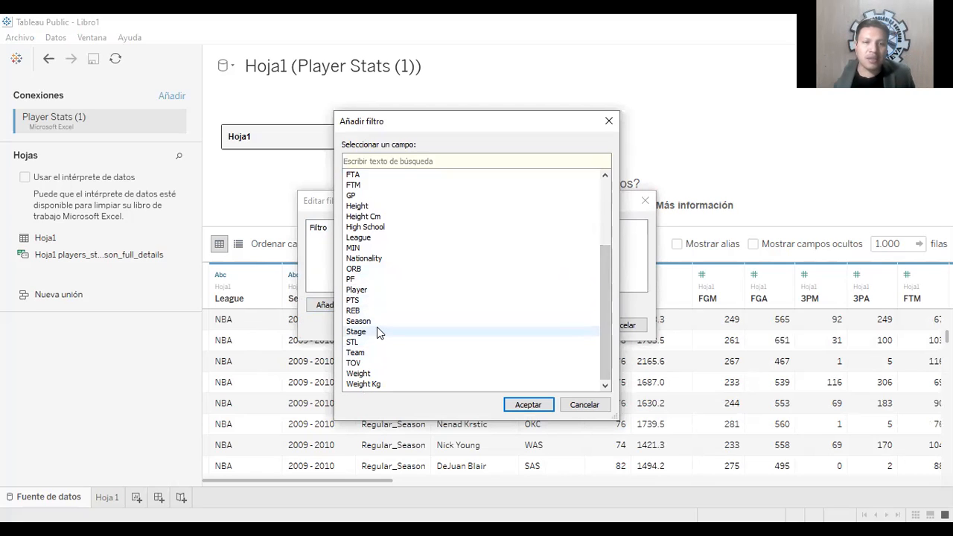
pyautogui.scroll(4, 391, 290)
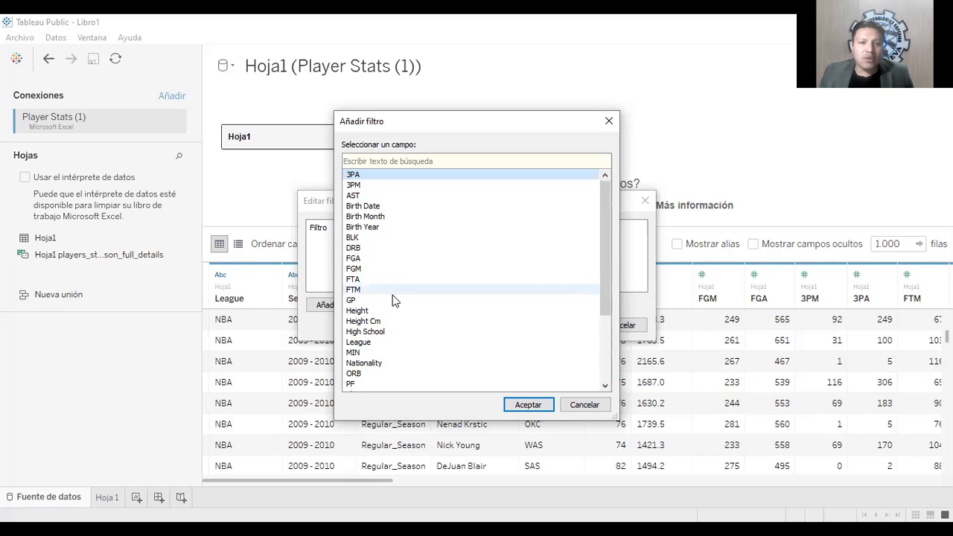
pyautogui.scroll(-2, 391, 308)
pyautogui.scroll(-1, 387, 339)
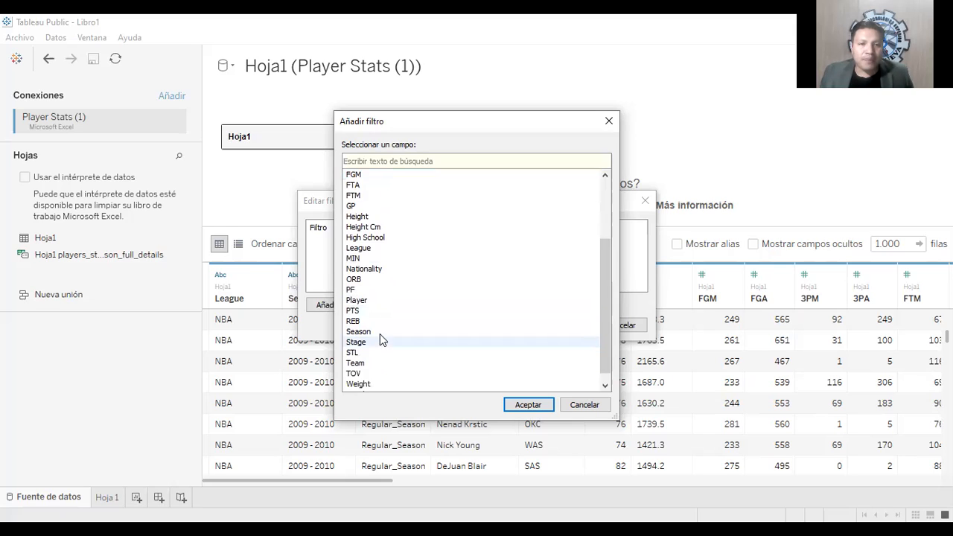
pyautogui.scroll(-1, 391, 350)
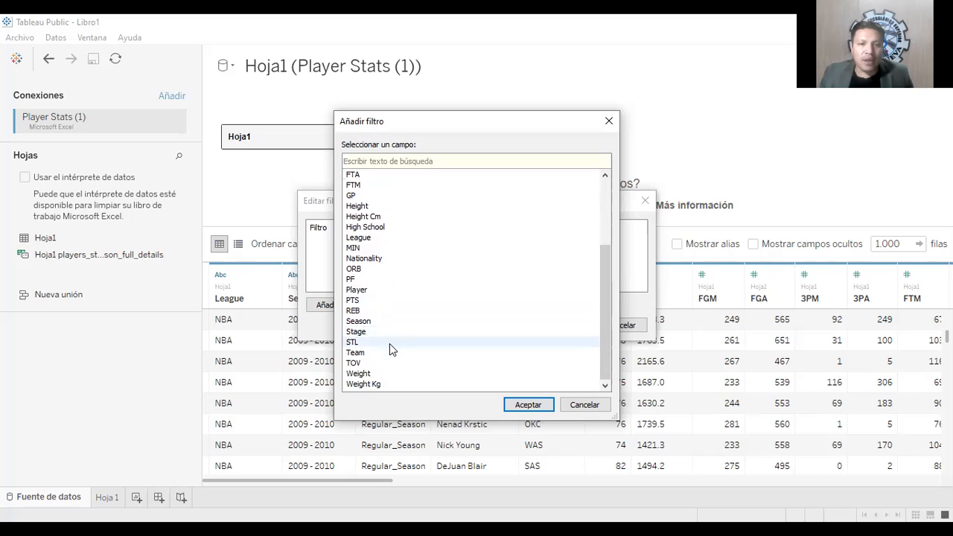
pyautogui.click(381, 237)
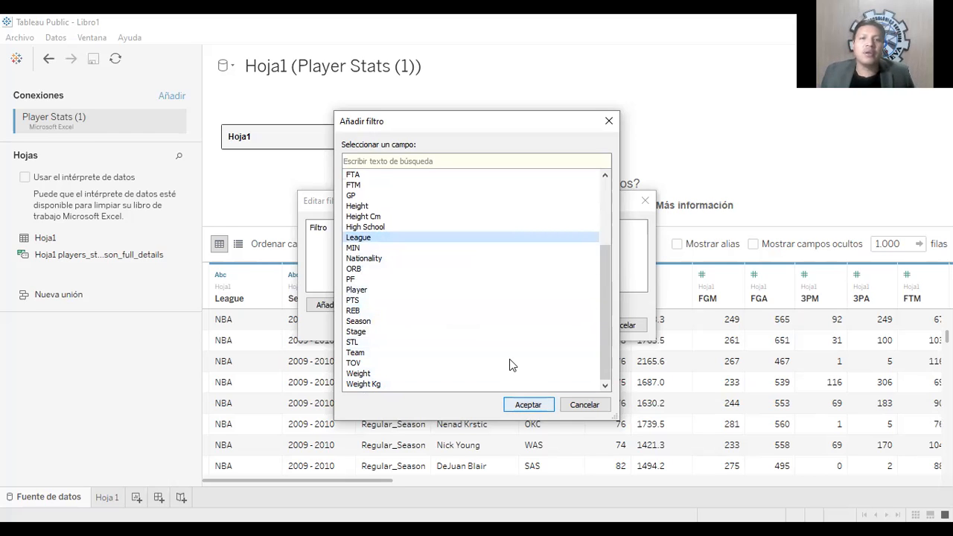
pyautogui.press('Return')
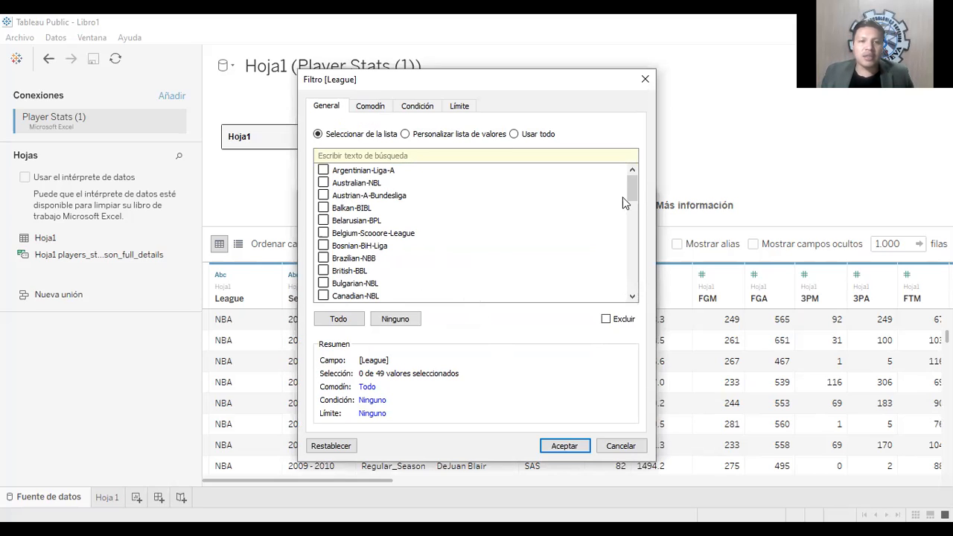
# Step: Select Argentinian-Liga-A and Australian-NBL in the League filter and try the exclude option
pyautogui.moveTo(635, 190)
pyautogui.mouseDown()
pyautogui.moveTo(632, 281)
pyautogui.moveTo(631, 177)
pyautogui.mouseUp()
pyautogui.click(326, 176)
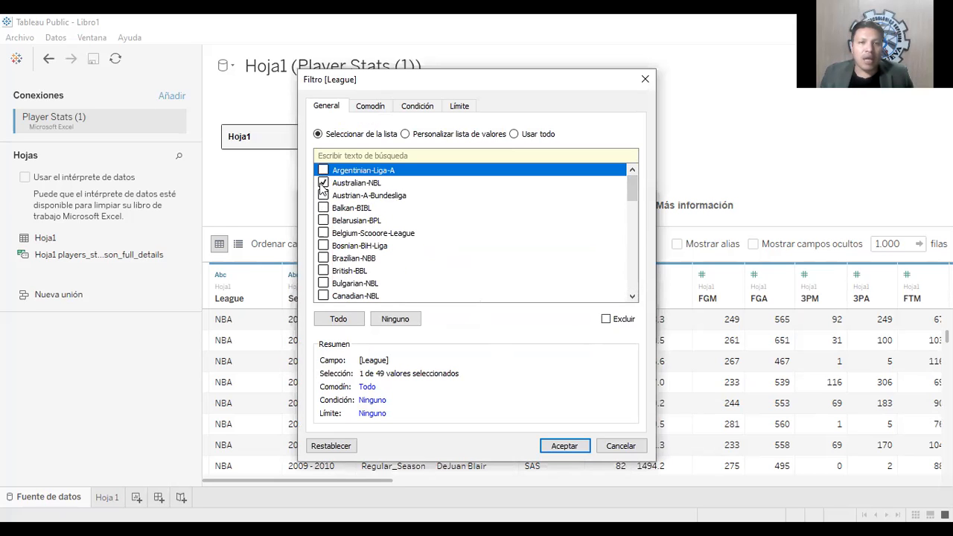
pyautogui.click(605, 318)
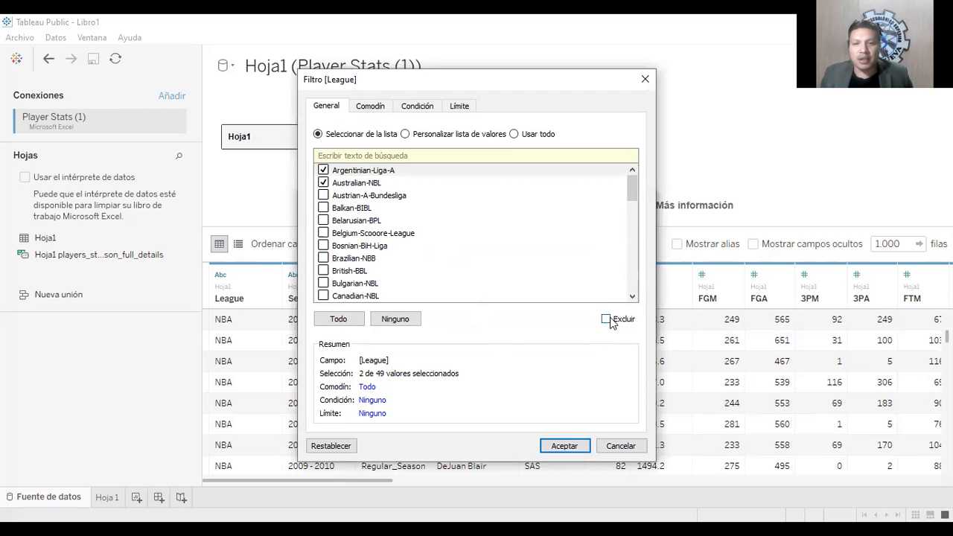
pyautogui.click(606, 320)
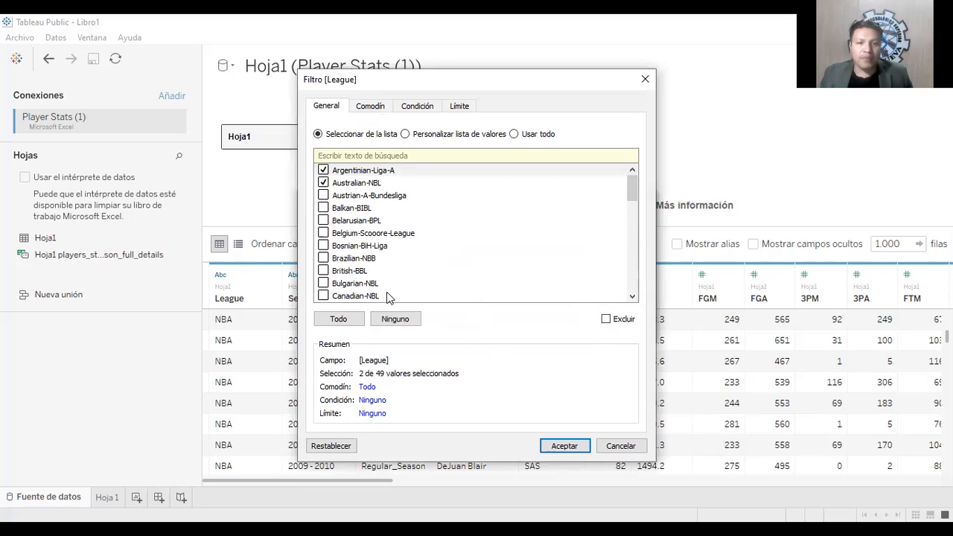
# Step: Review the wildcard, condition and limit options of the League filter
pyautogui.click(369, 108)
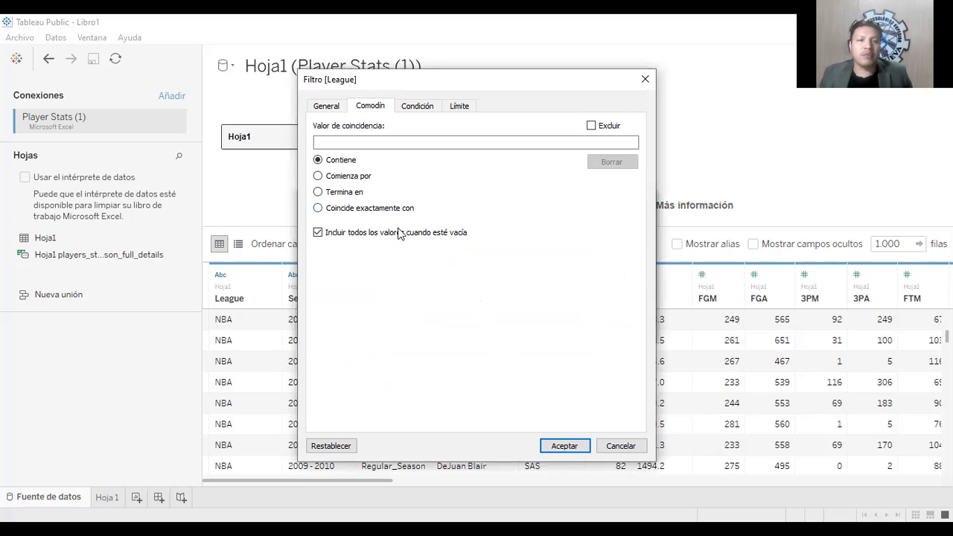
pyautogui.click(418, 108)
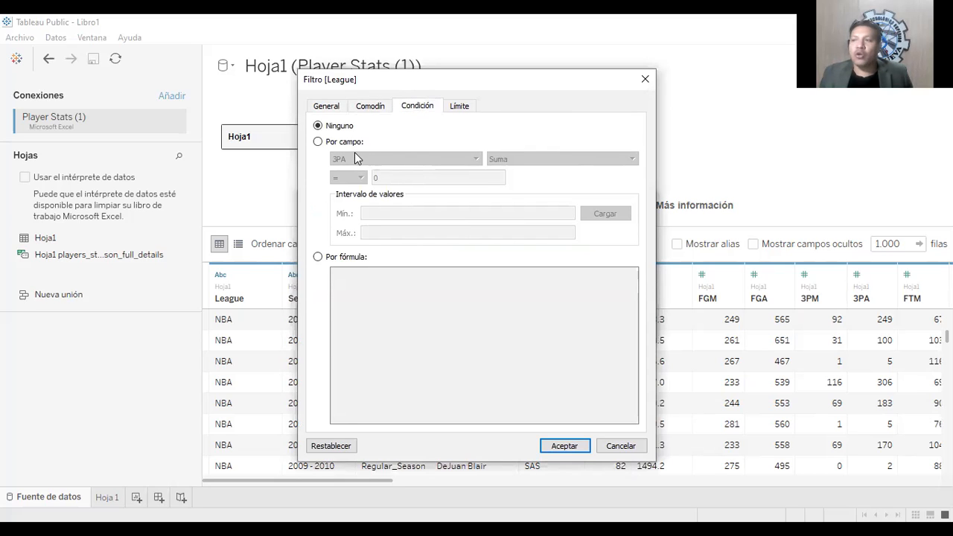
pyautogui.click(462, 108)
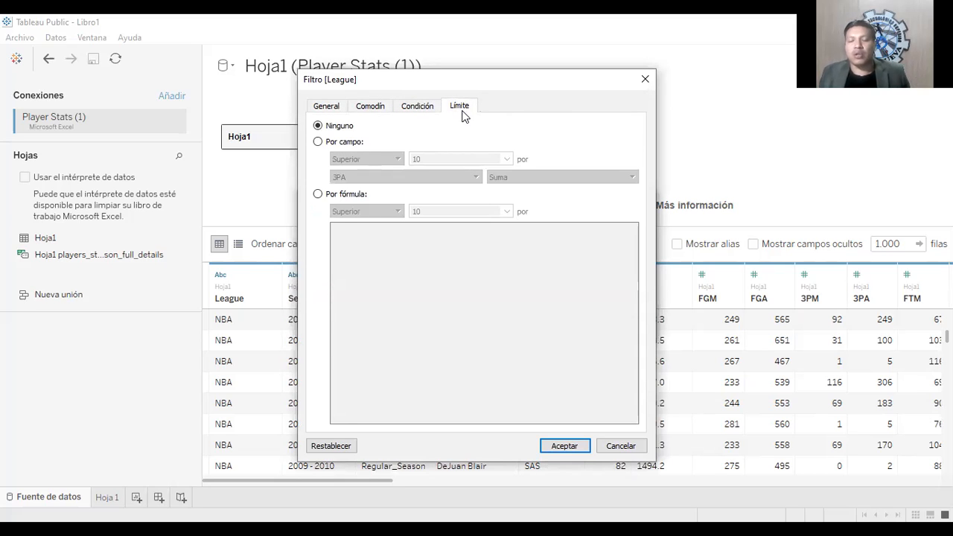
pyautogui.click(331, 106)
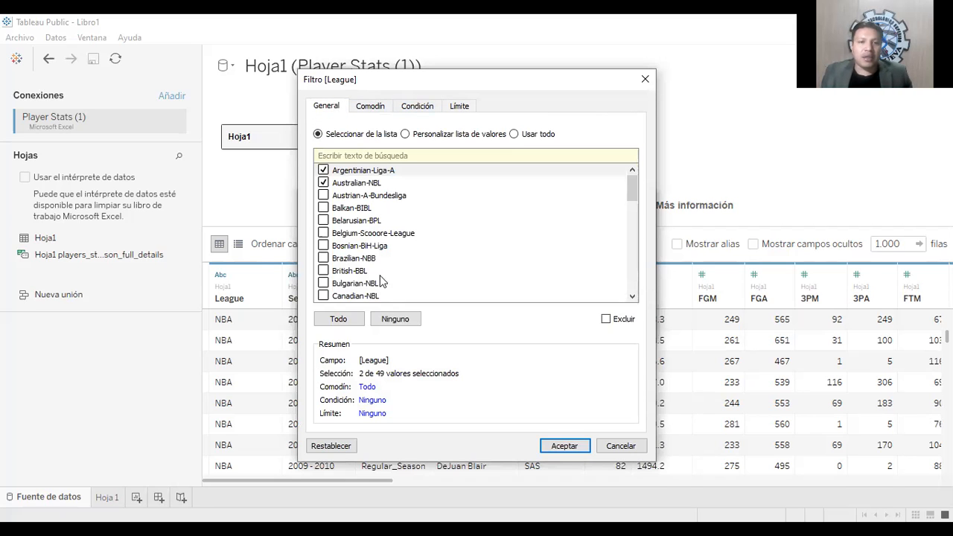
# Step: Deselect every league in the League filter and apply it to the data source
pyautogui.click(346, 320)
pyautogui.click(393, 319)
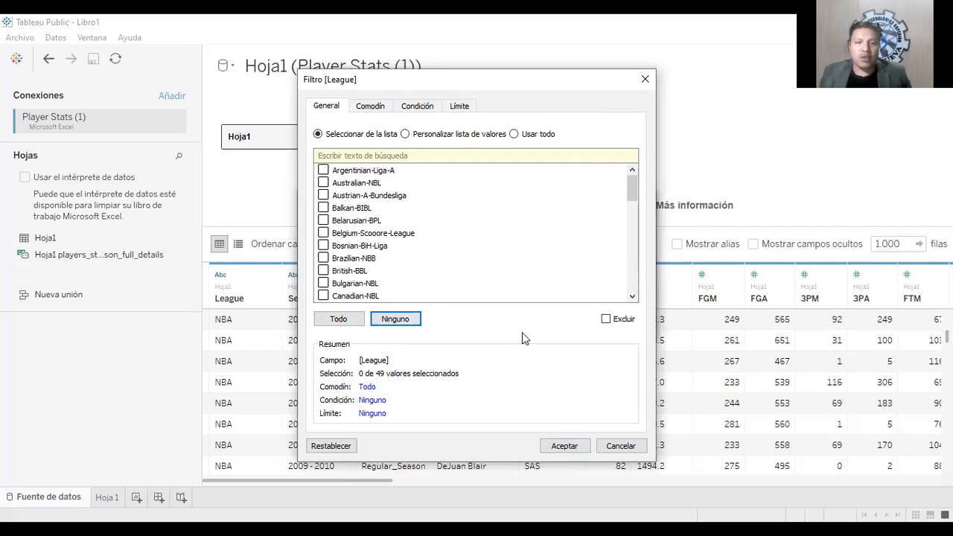
pyautogui.click(560, 445)
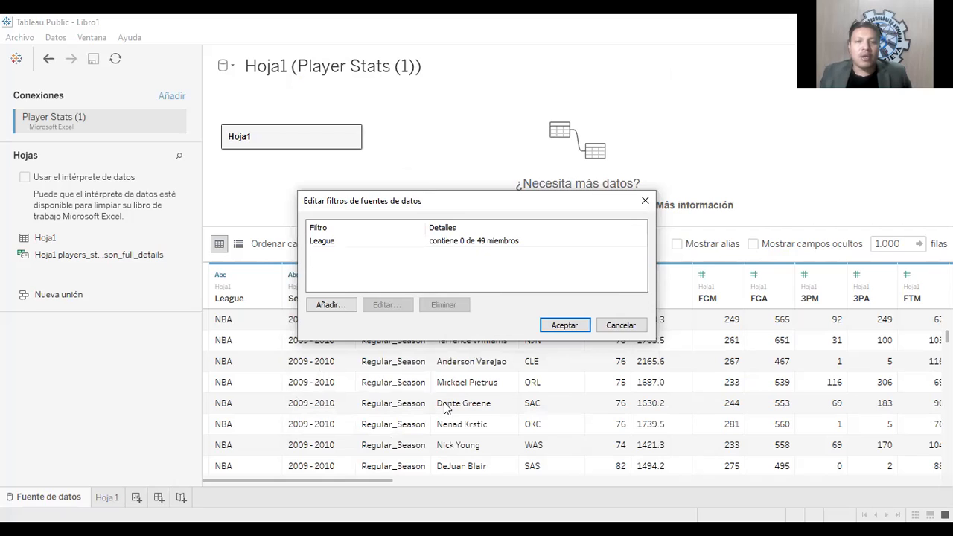
pyautogui.click(563, 325)
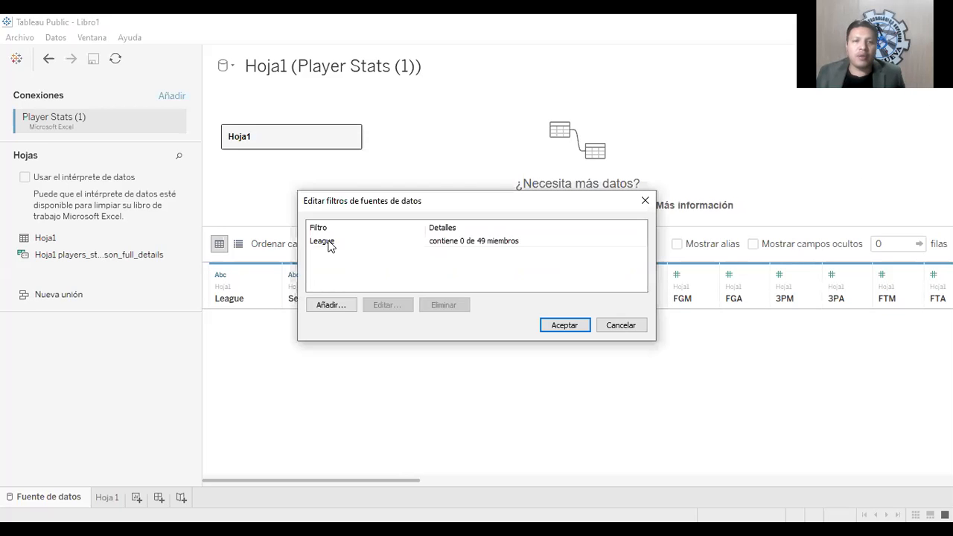
# Step: Edit the League data source filter so that it includes only NBA
pyautogui.doubleClick(329, 245)
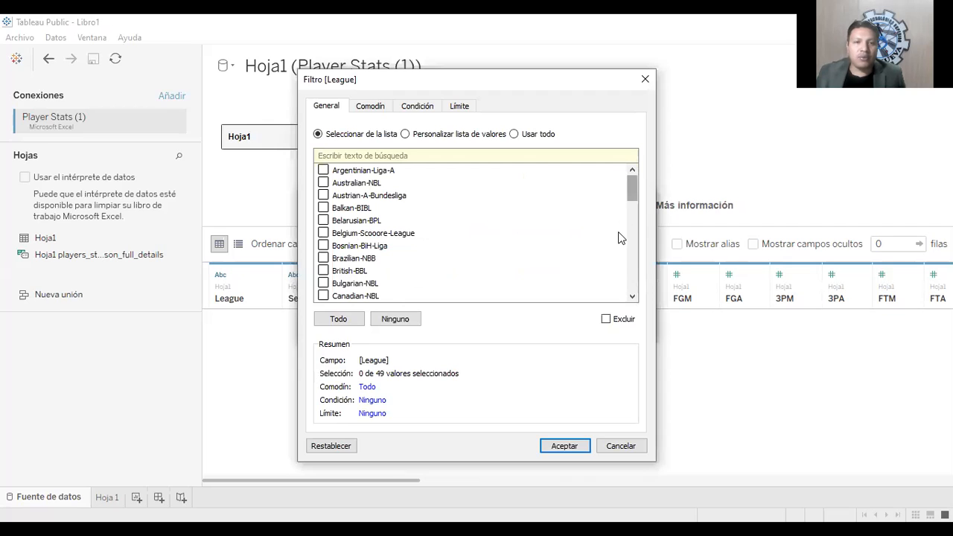
pyautogui.scroll(-8, 521, 239)
pyautogui.click(335, 209)
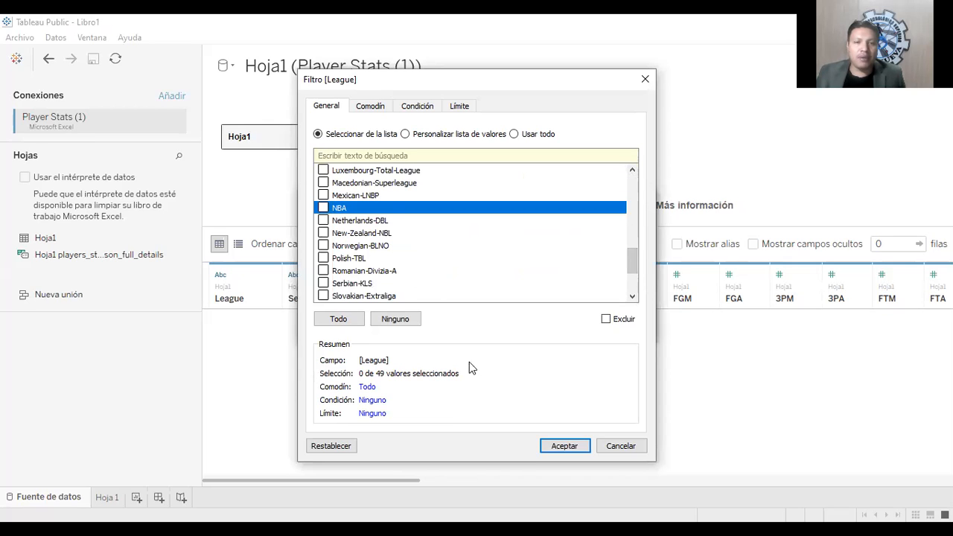
pyautogui.click(322, 211)
pyautogui.click(560, 445)
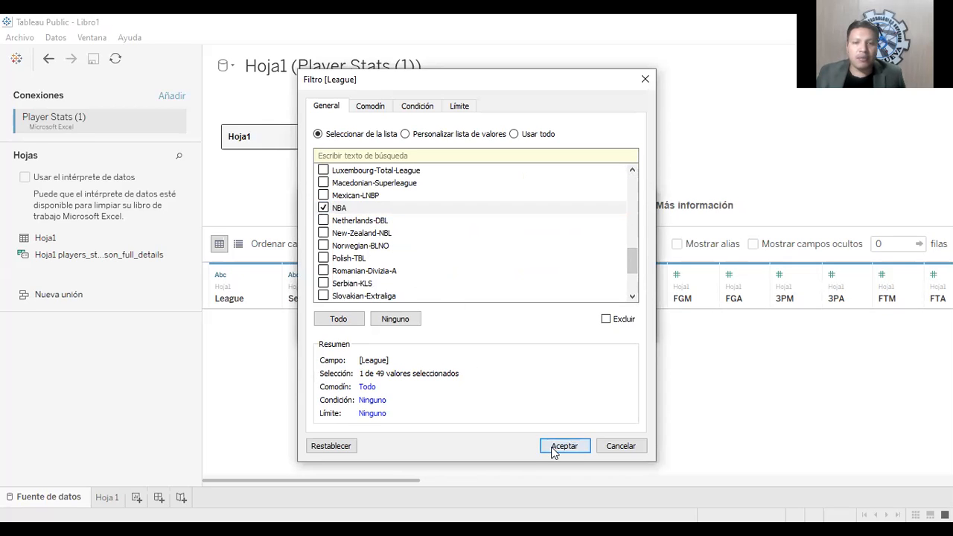
# Step: Confirm the NBA data source filter and open the Hoja 1 worksheet
pyautogui.click(558, 325)
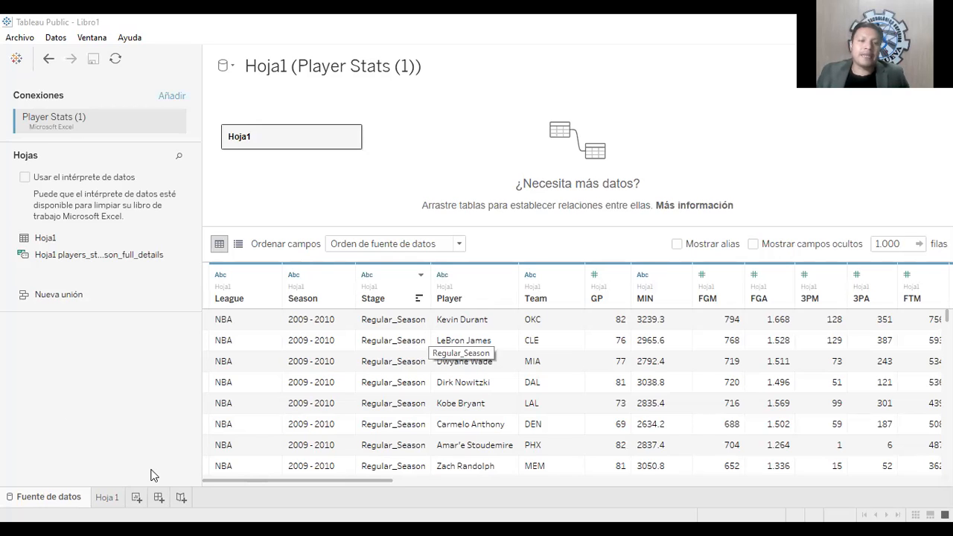
pyautogui.click(107, 497)
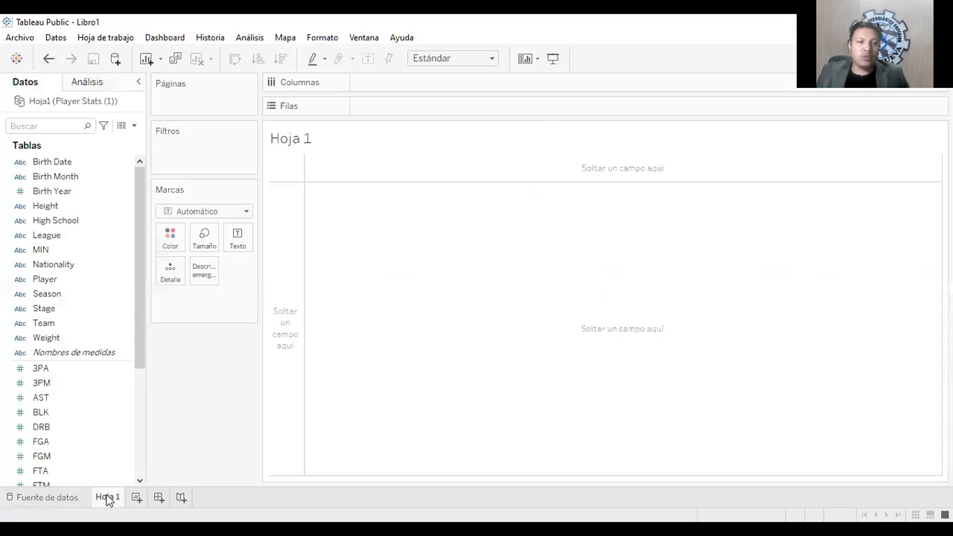
# Step: Look over the dimension fields of the data source, such as Nationality, Player and Season
pyautogui.moveTo(146, 298); pyautogui.dragTo(147, 301)
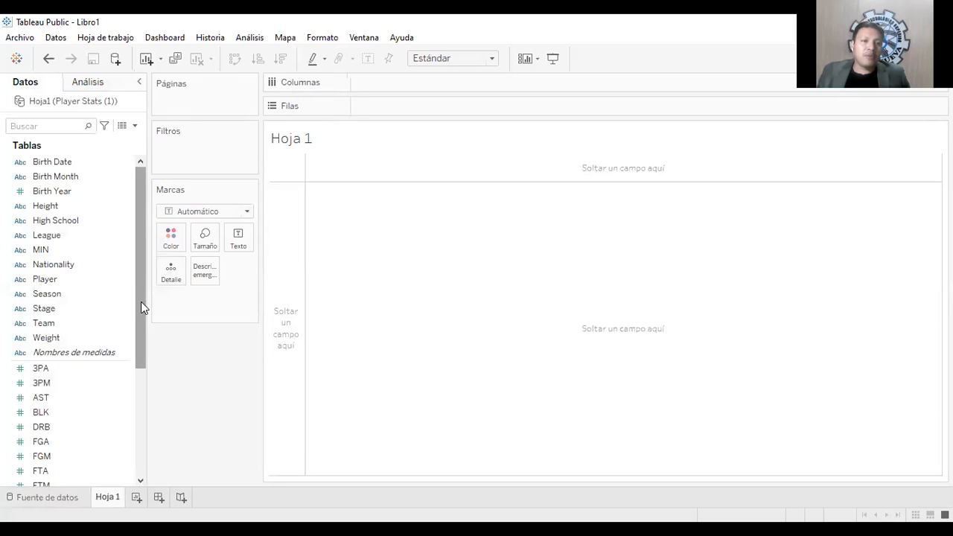
pyautogui.scroll(-4, 138, 334)
pyautogui.moveTo(134, 442); pyautogui.dragTo(145, 238)
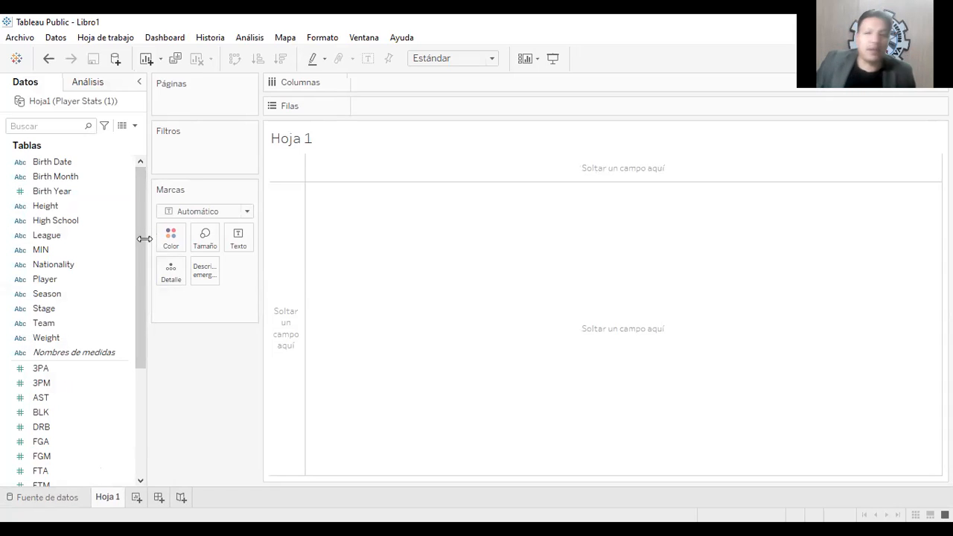
pyautogui.click(97, 292)
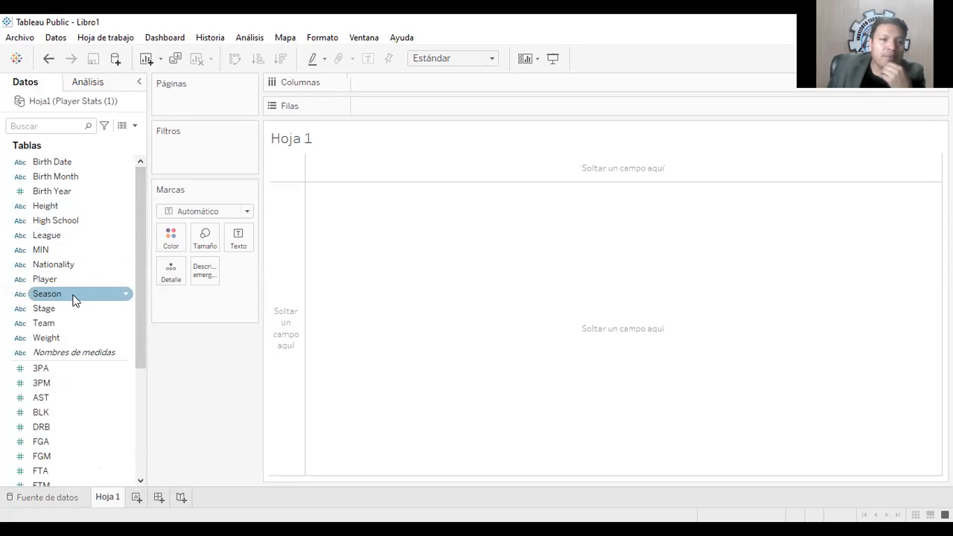
pyautogui.click(59, 265)
pyautogui.click(60, 281)
pyautogui.click(109, 249)
# Step: Examine the measure fields of the data source, including PTS, PF, GP, REB and 3PA
pyautogui.moveTo(142, 247); pyautogui.dragTo(134, 368)
pyautogui.click(52, 382)
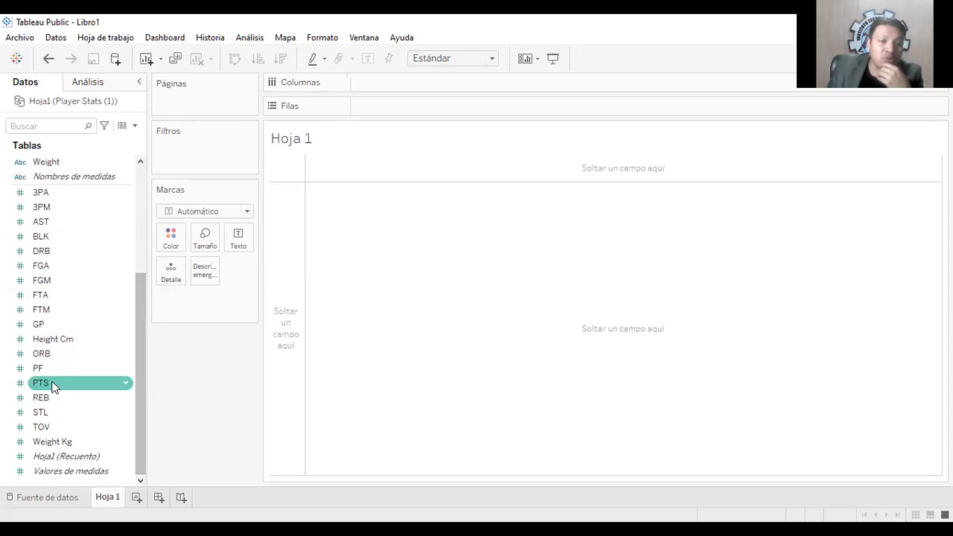
pyautogui.click(58, 368)
pyautogui.click(73, 326)
pyautogui.click(70, 311)
pyautogui.click(61, 355)
pyautogui.click(52, 383)
pyautogui.click(73, 396)
pyautogui.click(78, 379)
pyautogui.click(75, 372)
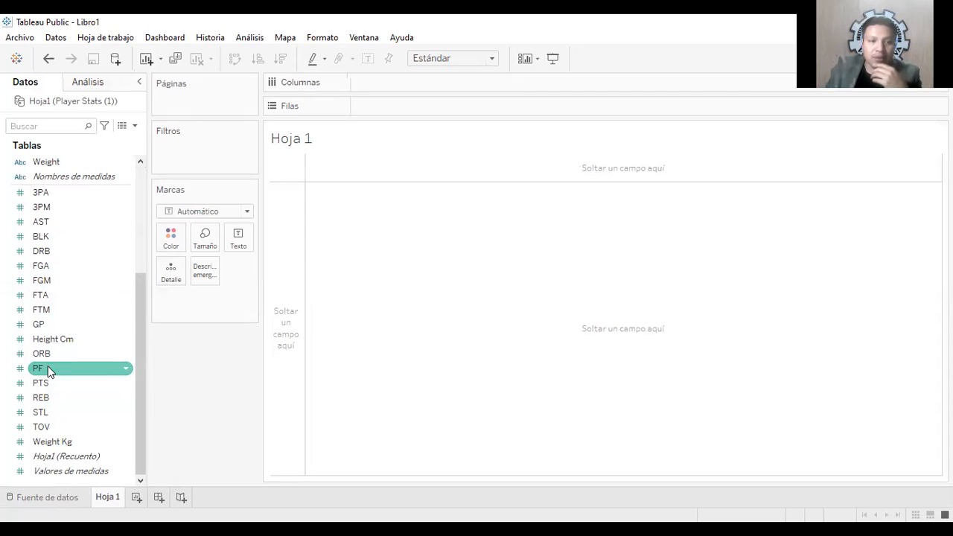
pyautogui.moveTo(138, 363); pyautogui.dragTo(137, 316)
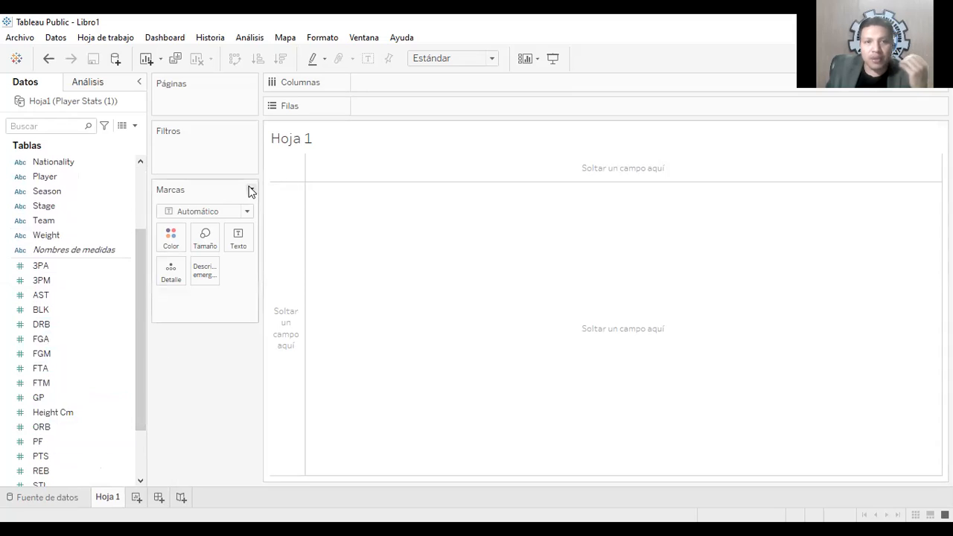
pyautogui.click(95, 266)
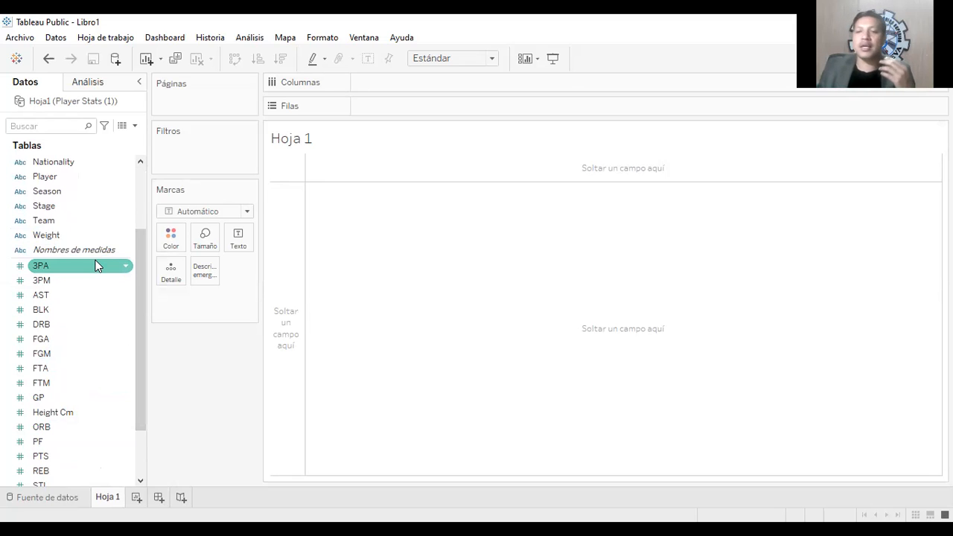
pyautogui.moveTo(142, 327)
pyautogui.mouseDown()
pyautogui.moveTo(137, 378)
pyautogui.moveTo(145, 338)
pyautogui.mouseUp()
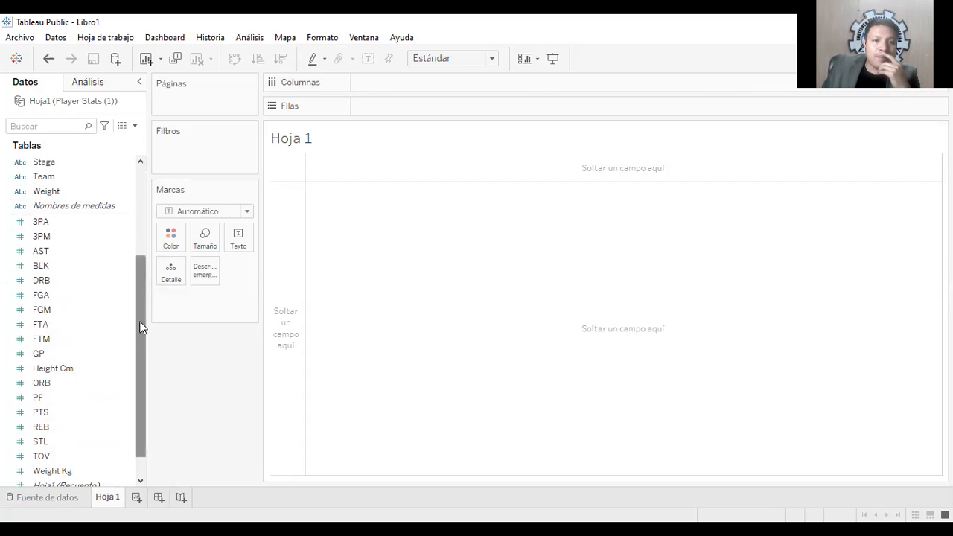
pyautogui.moveTo(142, 323); pyautogui.dragTo(142, 374)
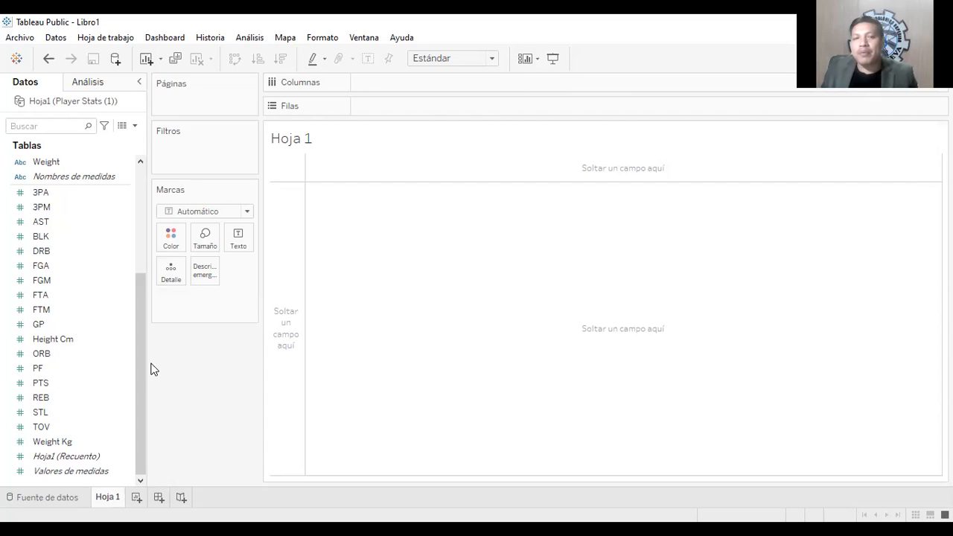
pyautogui.click(74, 397)
pyautogui.click(85, 382)
pyautogui.click(119, 281)
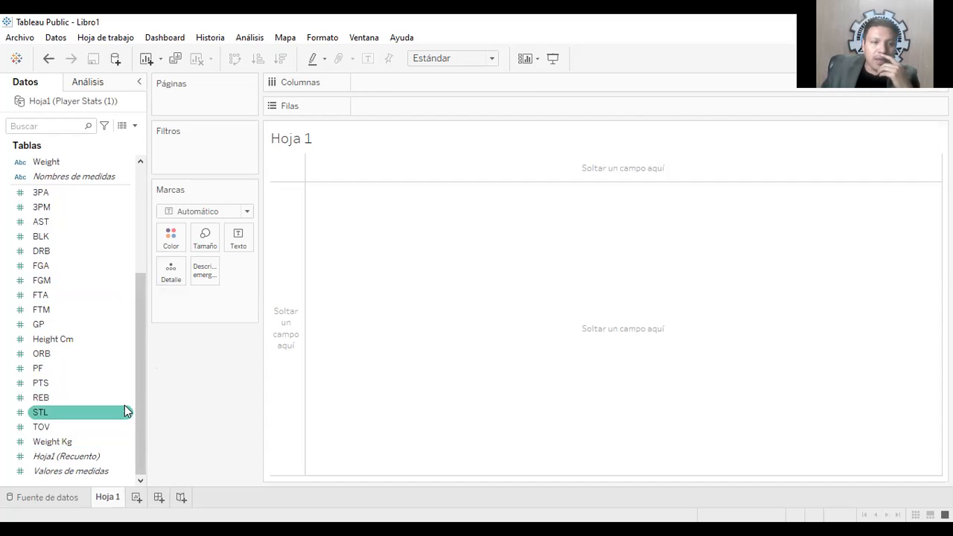
# Step: Rename the Hoja 1 worksheet as "puntos por partido"
pyautogui.rightClick(106, 503)
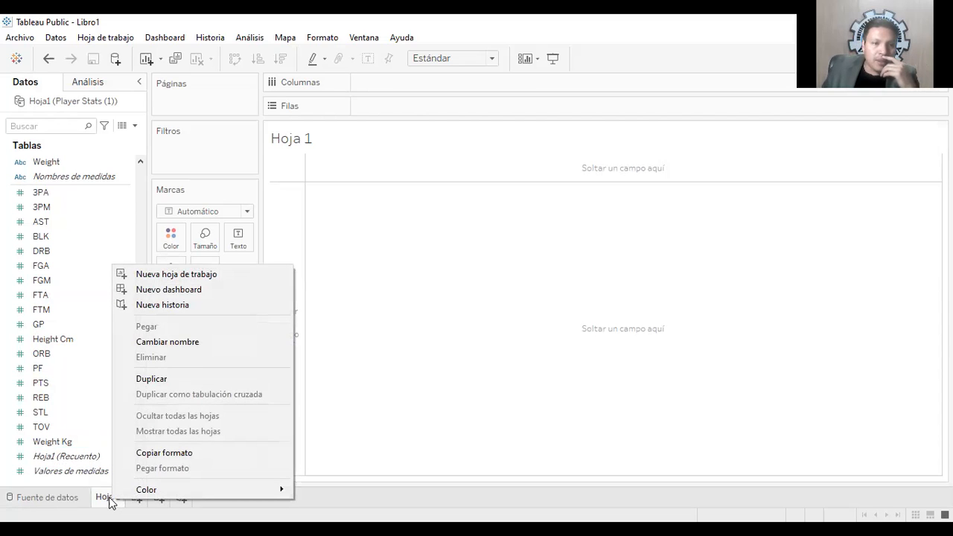
pyautogui.click(186, 343)
pyautogui.write('pu')
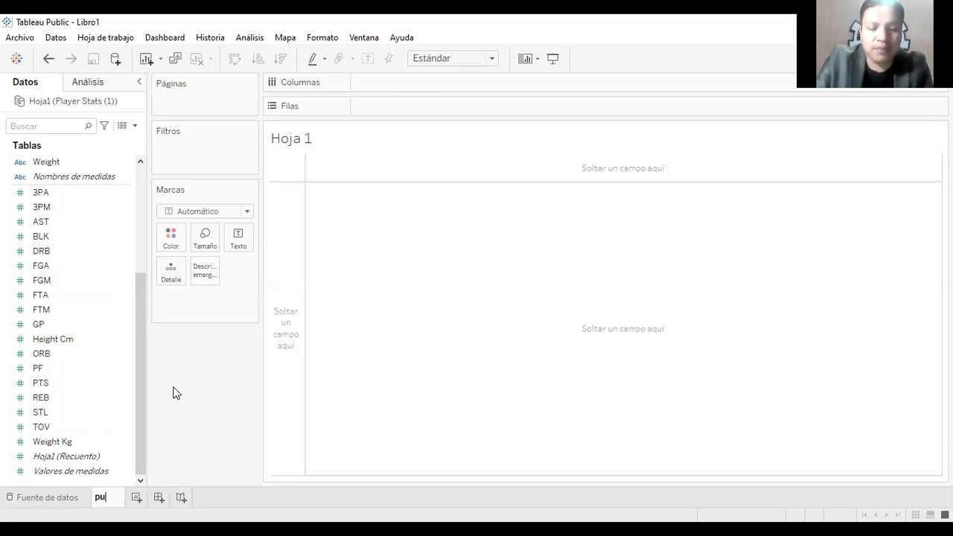
pyautogui.write('ntos por partido')
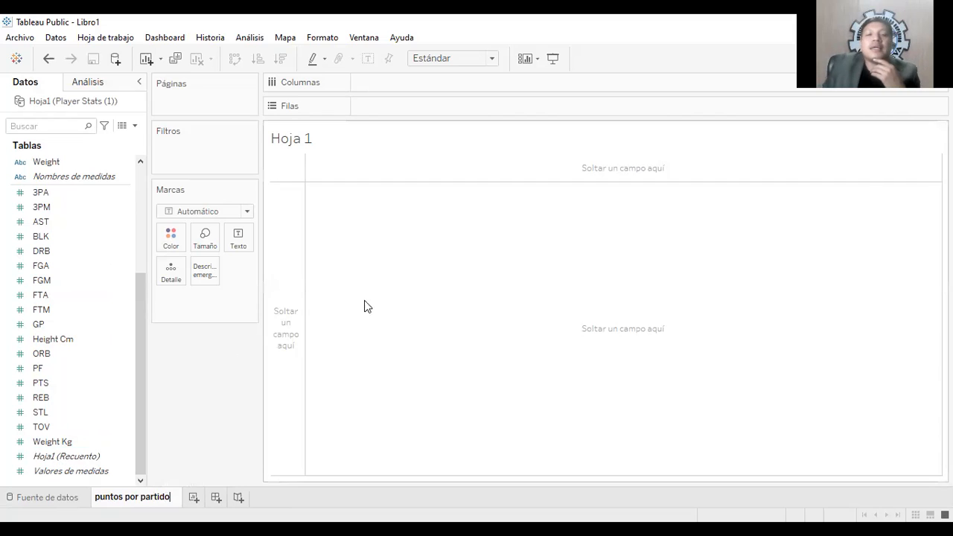
pyautogui.press('Return')
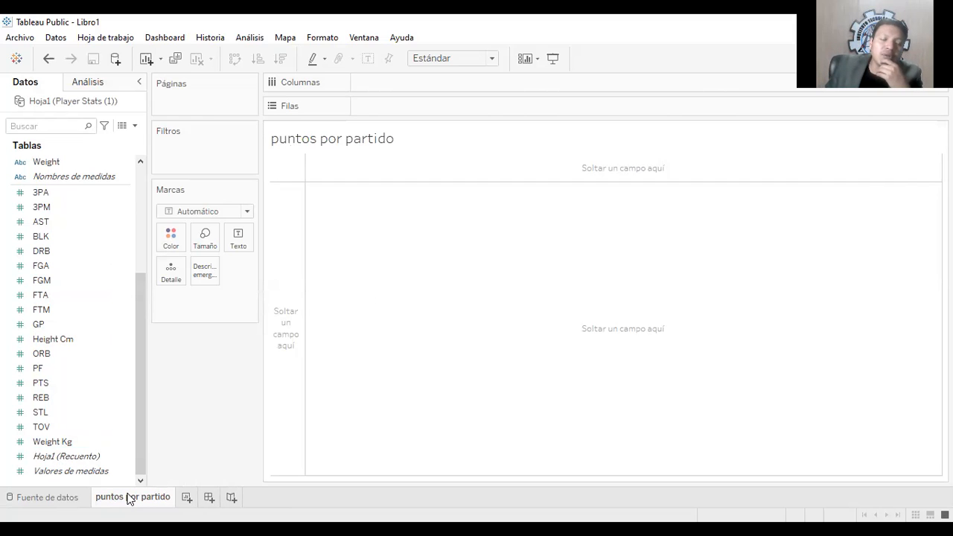
# Step: Start a new calculated field from the Hoja1 (Recuento) measure
pyautogui.moveTo(141, 425); pyautogui.dragTo(145, 396)
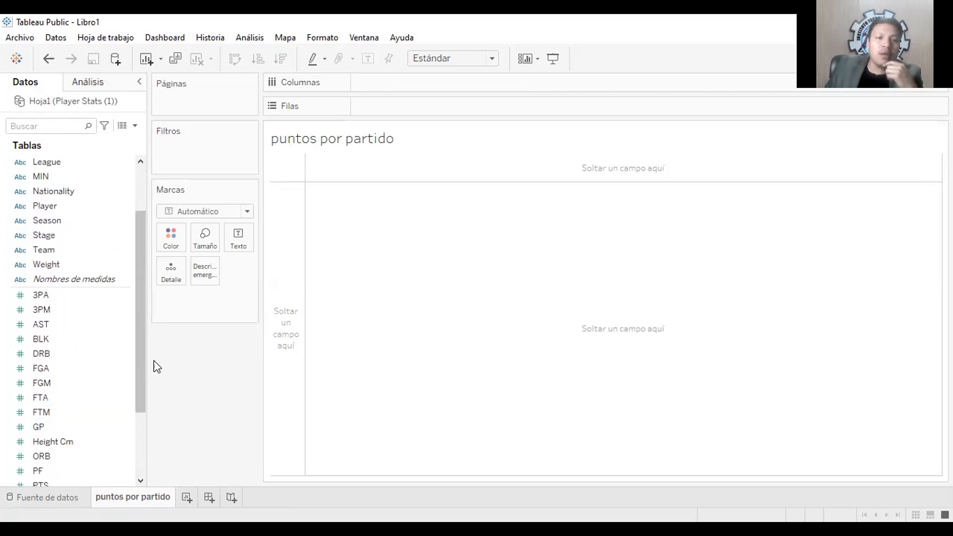
pyautogui.moveTo(146, 363); pyautogui.dragTo(125, 448)
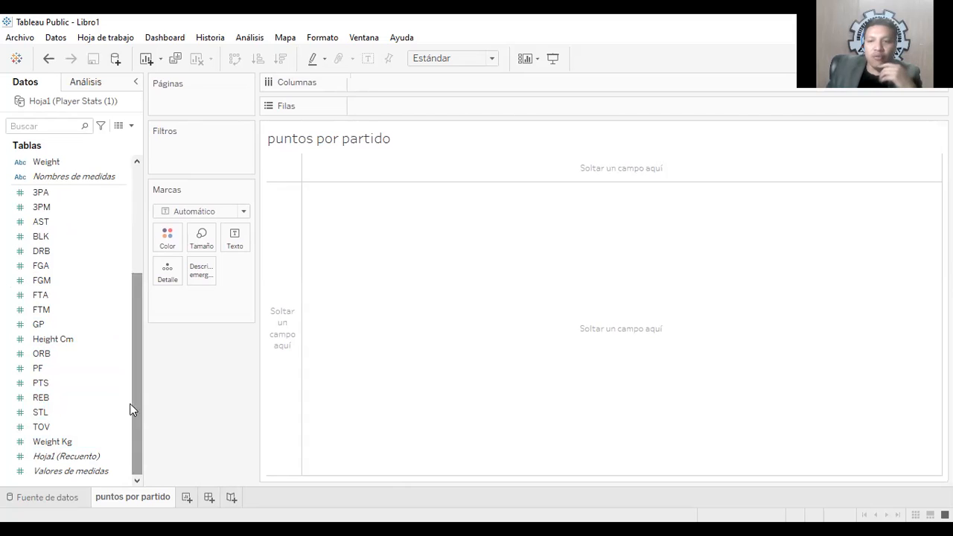
pyautogui.rightClick(73, 387)
pyautogui.rightClick(96, 413)
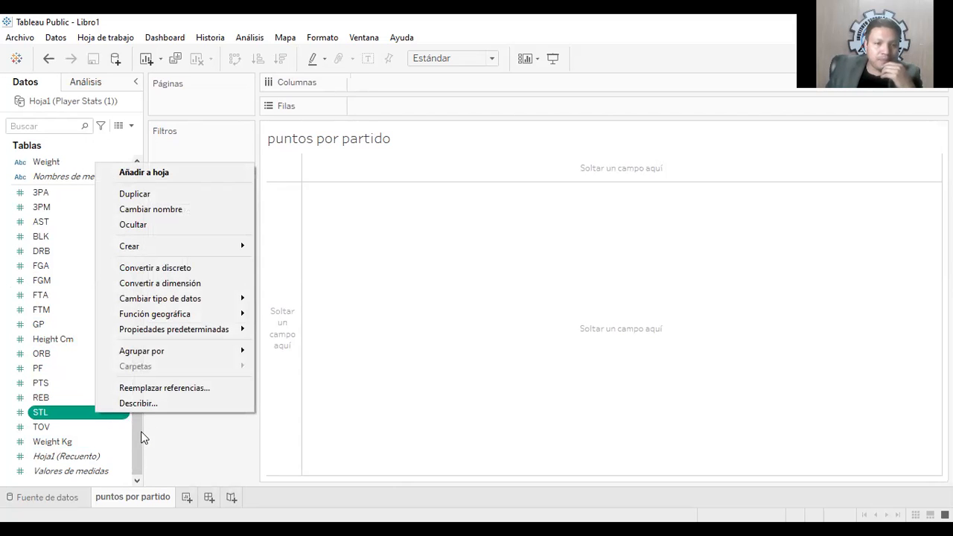
pyautogui.click(113, 445)
pyautogui.rightClick(86, 427)
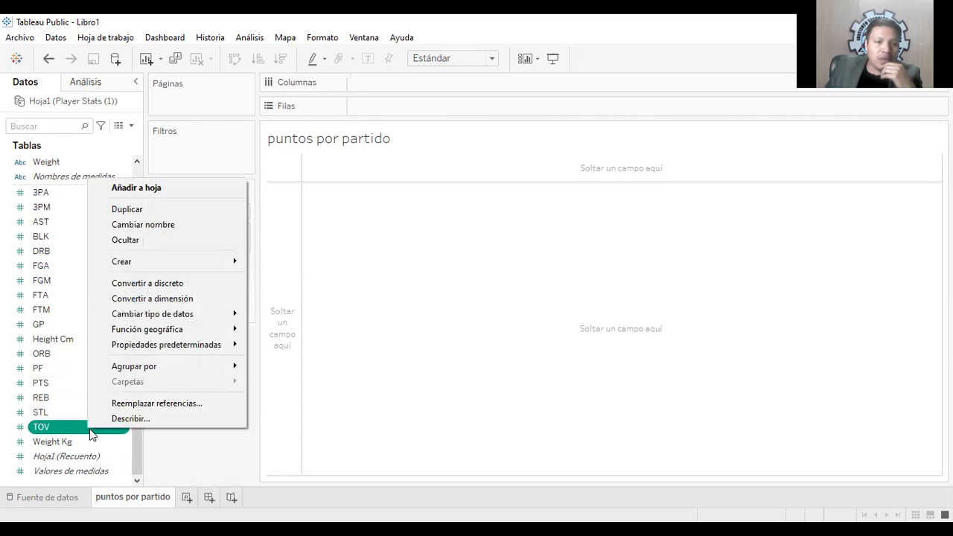
pyautogui.rightClick(115, 456)
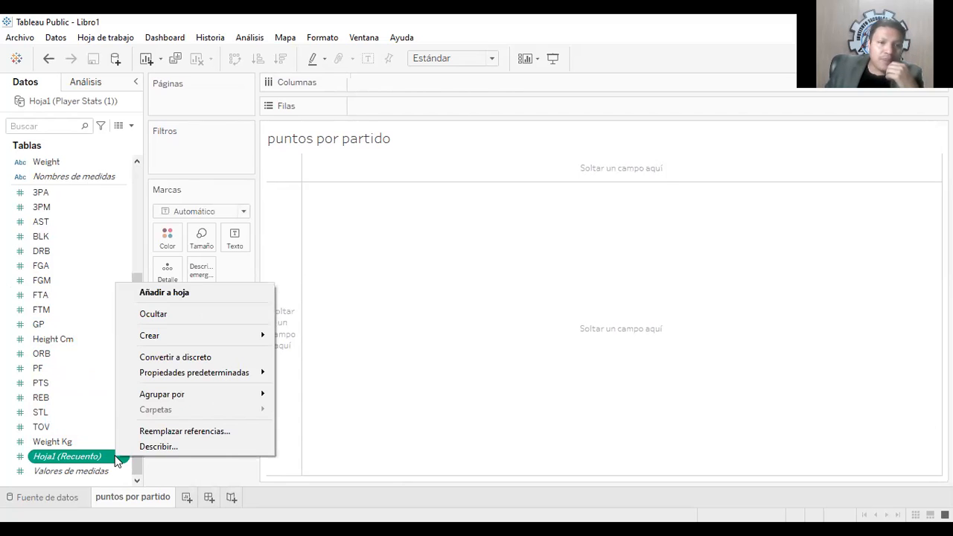
pyautogui.moveTo(186, 340)
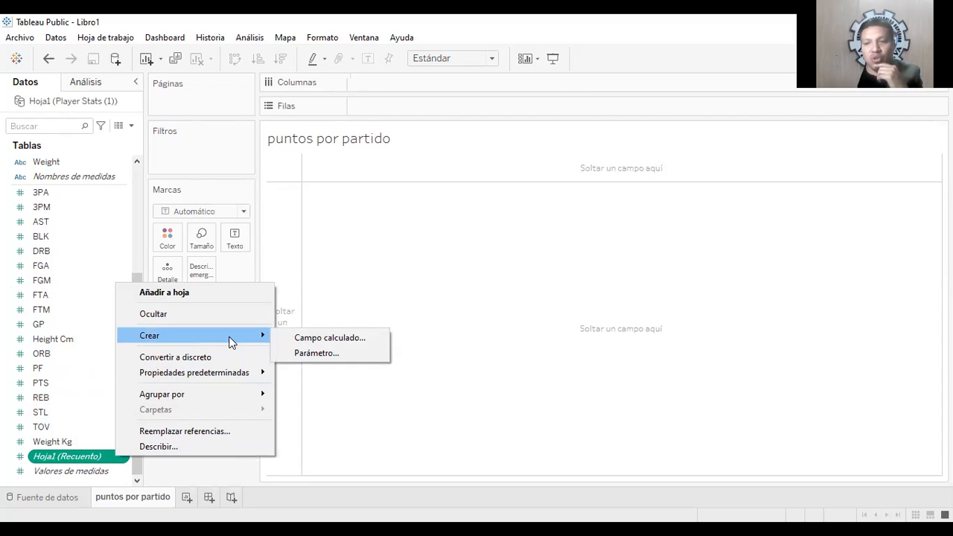
pyautogui.click(313, 343)
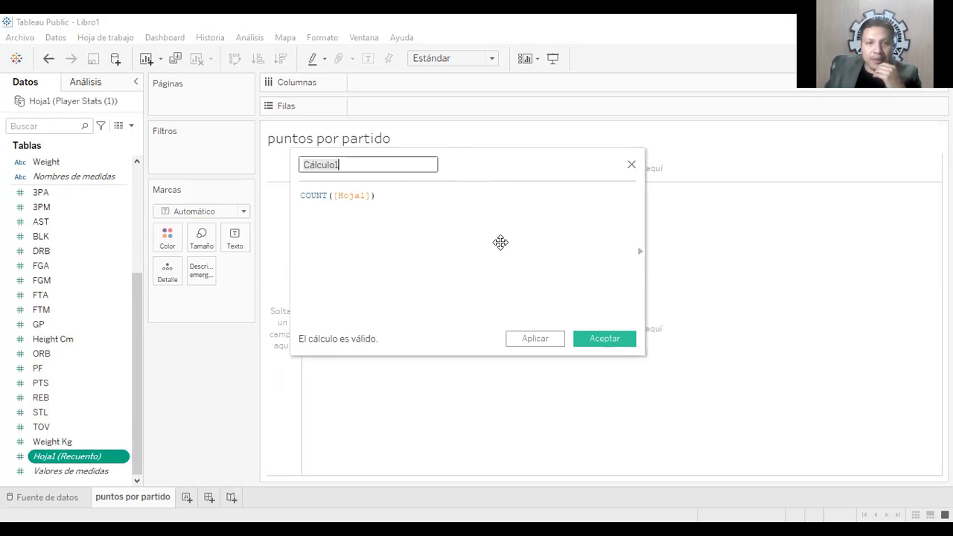
# Step: Name the calculated field "PUNTOS POPR PARTIDO"
pyautogui.moveTo(514, 239); pyautogui.dragTo(502, 211)
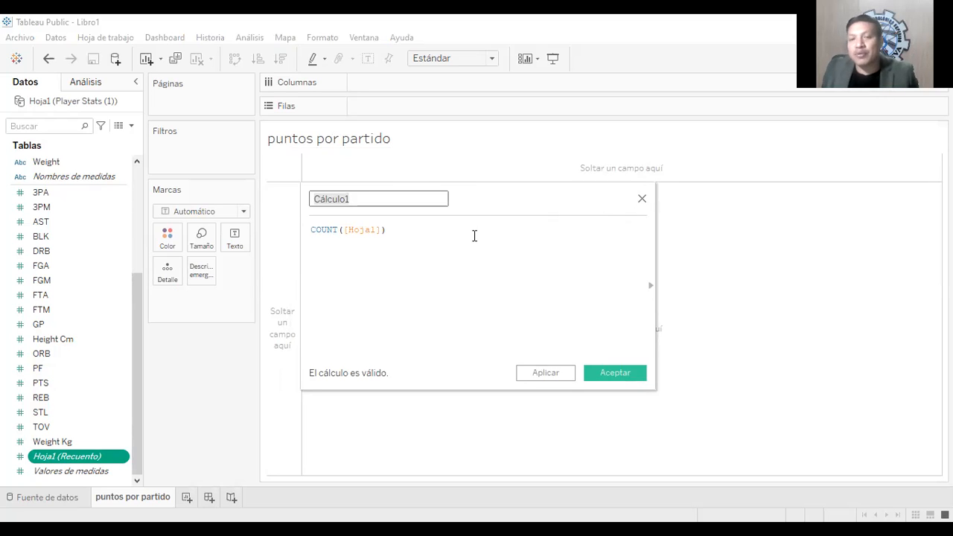
pyautogui.press('BackSpace')
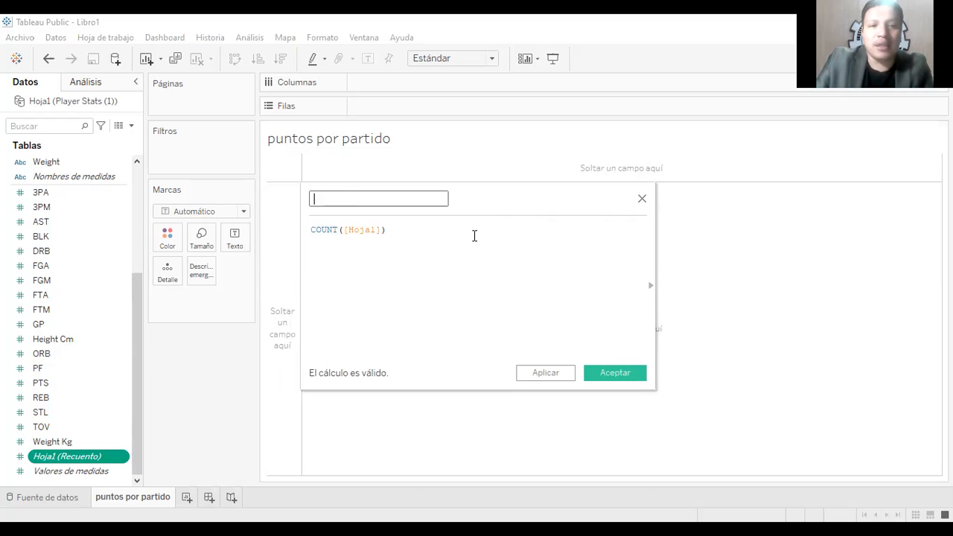
pyautogui.write('PPUNTOS')
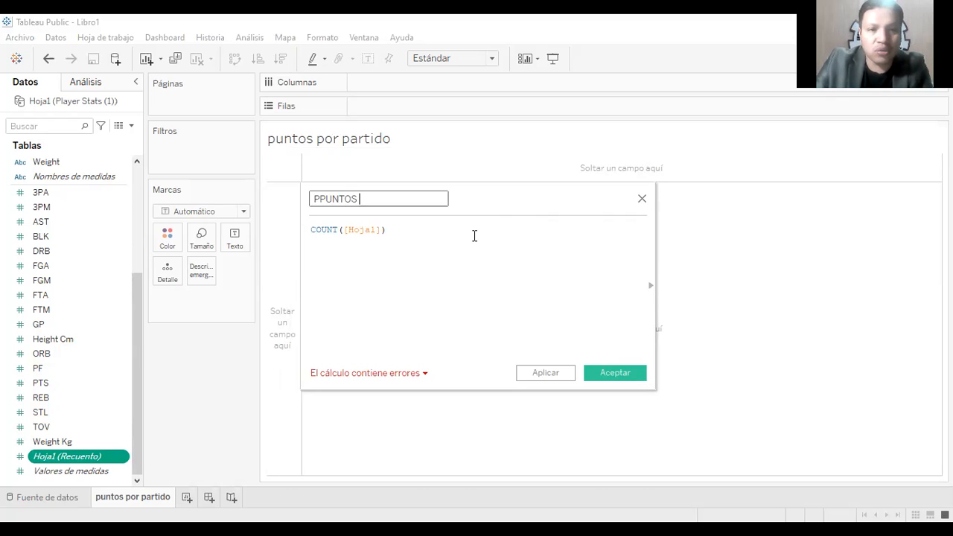
pyautogui.press('BackSpace')
pyautogui.press('BackSpace')
pyautogui.press('BackSpace')
pyautogui.press('BackSpace')
pyautogui.press('BackSpace')
pyautogui.press('BackSpace')
pyautogui.write('UNTOS POPR PARTIDO')
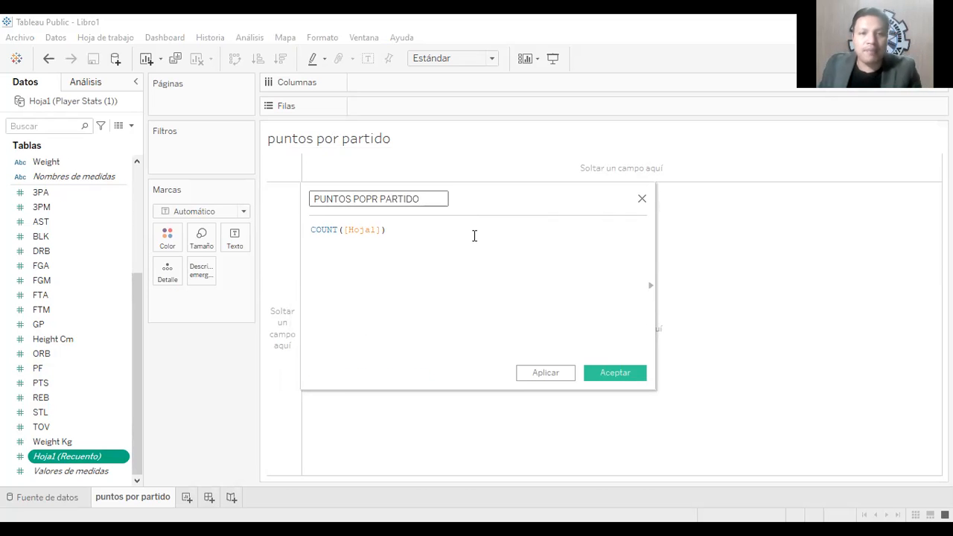
# Step: Clear the COUNT([Hoja1]) formula from the calculated field's editor
pyautogui.click(474, 235)
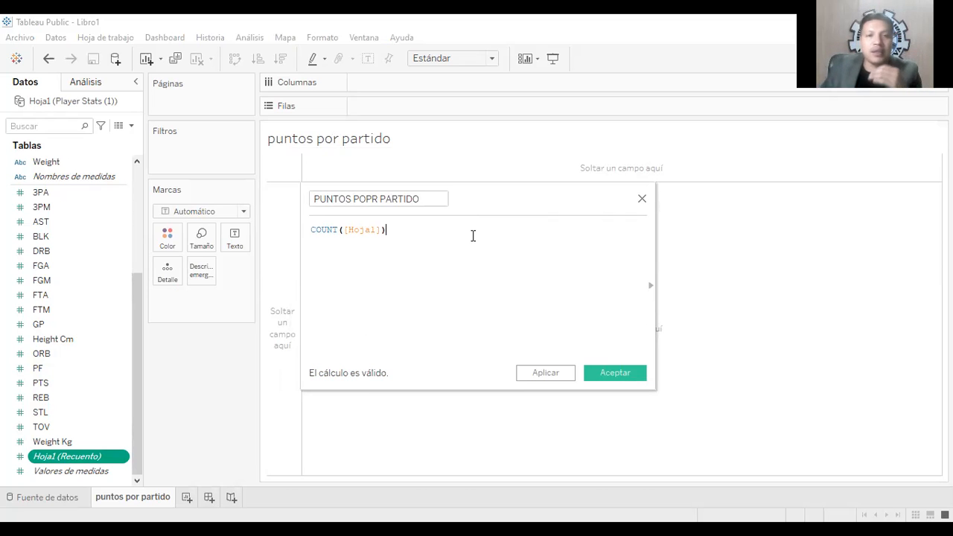
pyautogui.press('BackSpace')
pyautogui.press('BackSpace')
pyautogui.press('BackSpace')
pyautogui.press('BackSpace')
pyautogui.press('BackSpace')
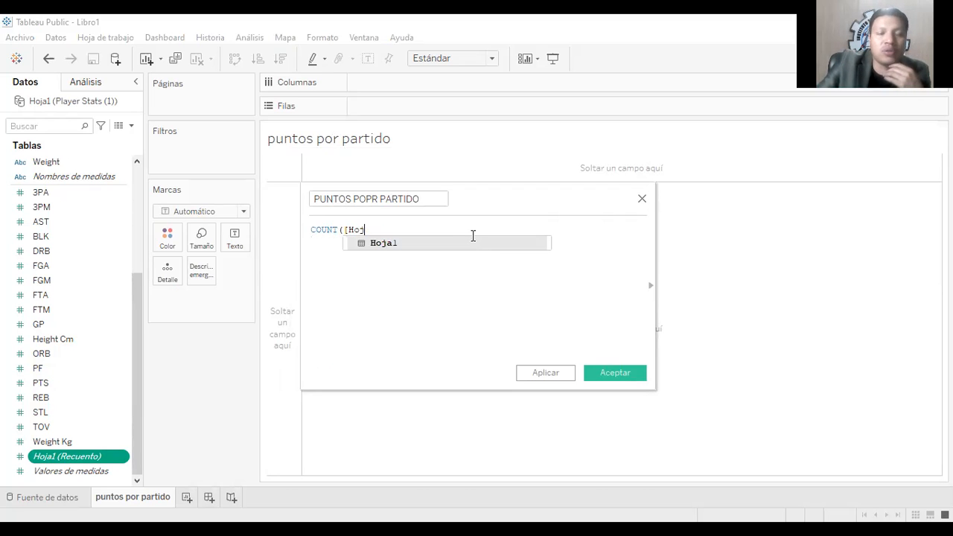
pyautogui.press('BackSpace')
pyautogui.press('BackSpace')
pyautogui.press('BackSpace')
pyautogui.press('BackSpace')
pyautogui.press('BackSpace')
pyautogui.press('BackSpace')
pyautogui.press('BackSpace')
pyautogui.press('BackSpace')
pyautogui.press('BackSpace')
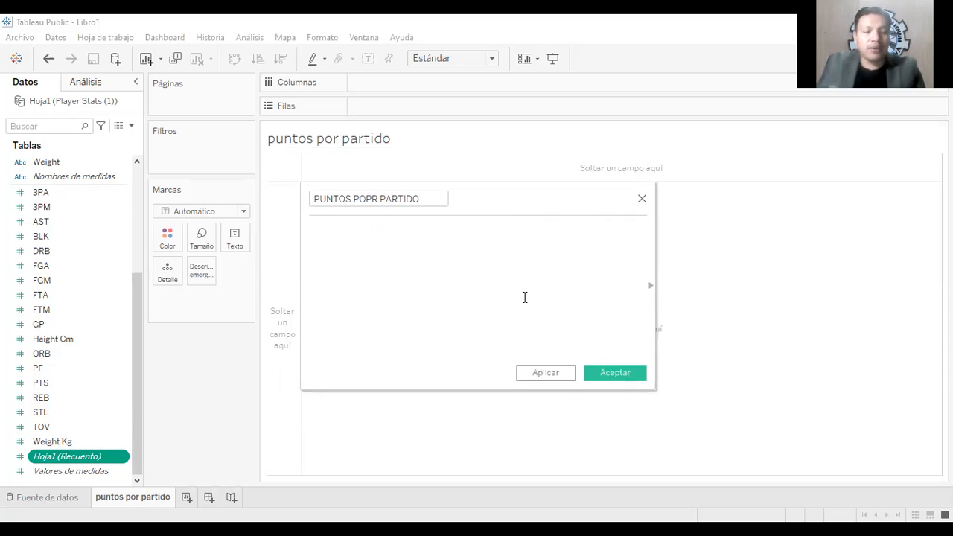
# Step: Enter SUM([PTS])/SUM([GP]) as the formula of the calculated field
pyautogui.write('SU')
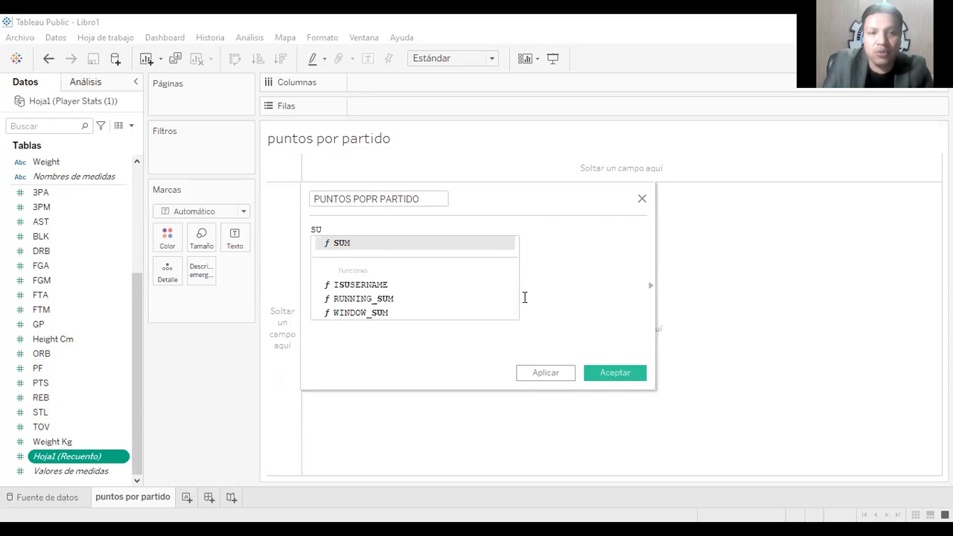
pyautogui.click(347, 248)
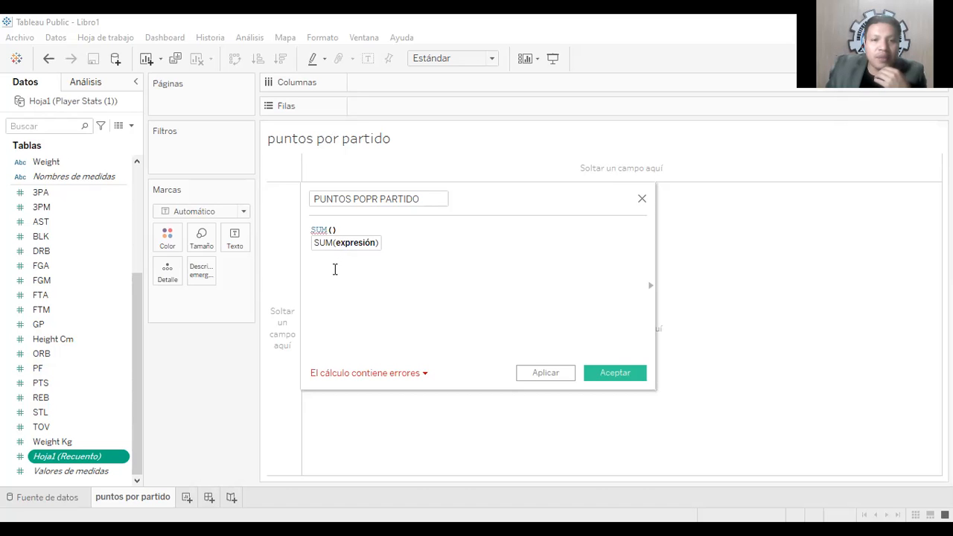
pyautogui.write('P')
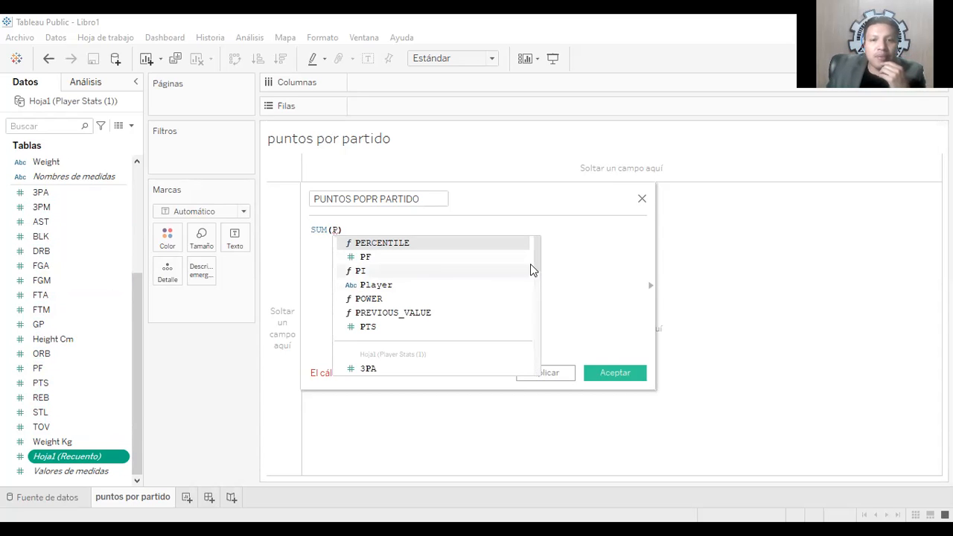
pyautogui.doubleClick(371, 328)
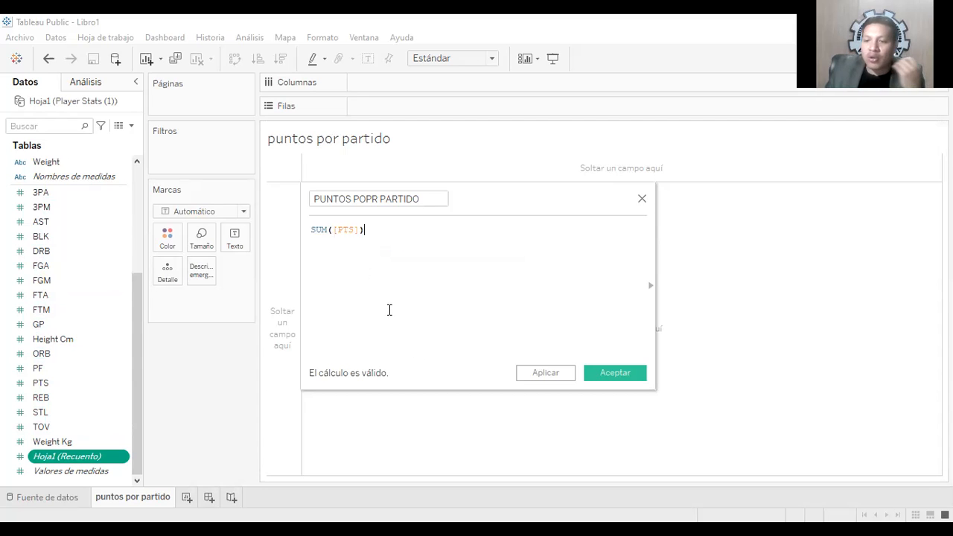
pyautogui.write('/')
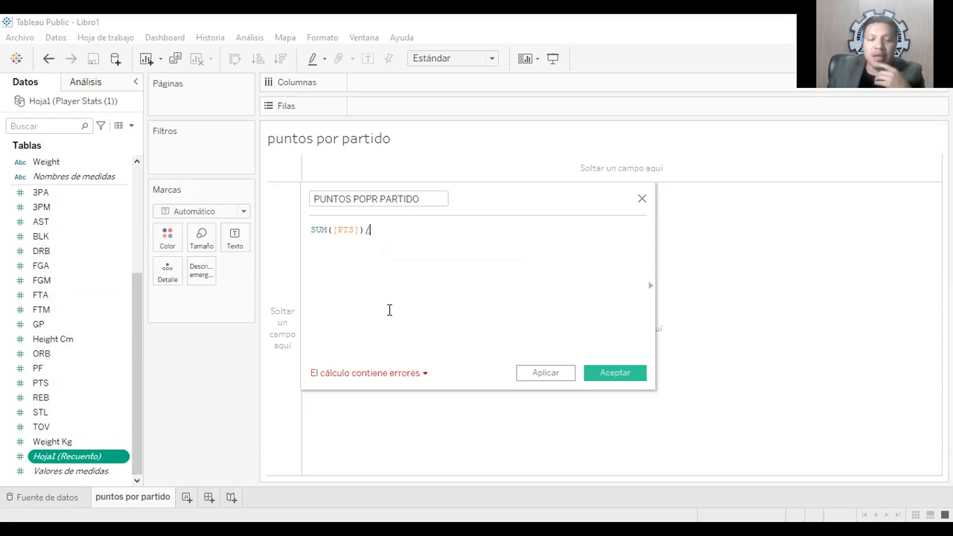
pyautogui.write('S')
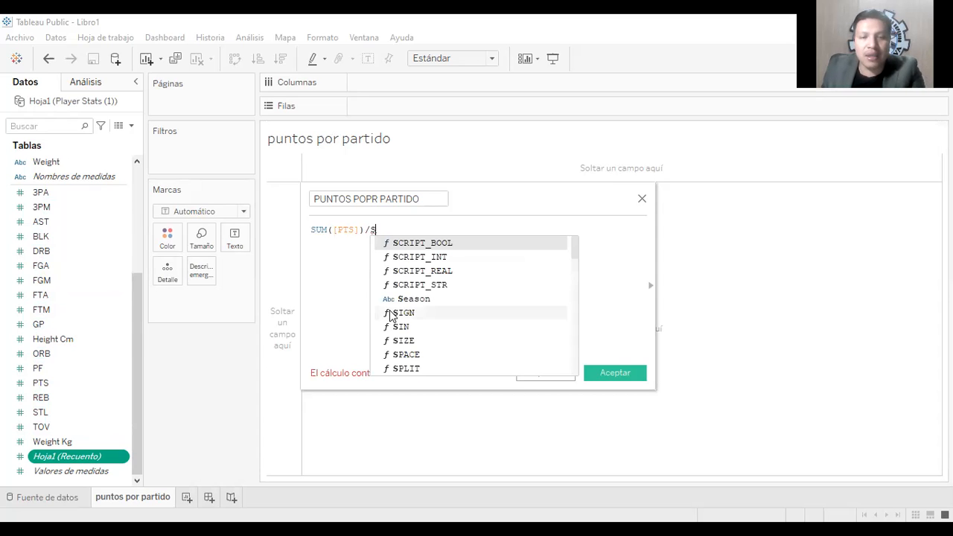
pyautogui.write('U')
pyautogui.doubleClick(402, 243)
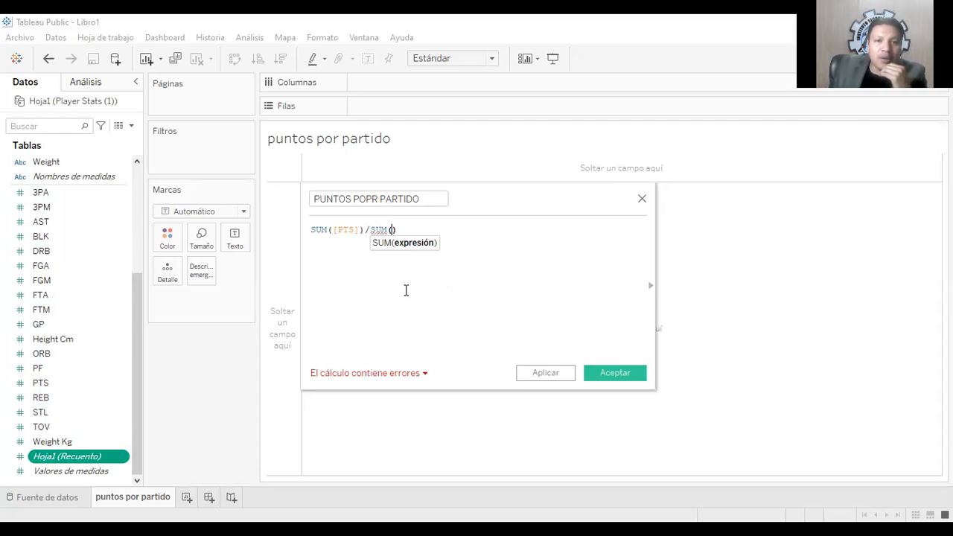
pyautogui.write('G')
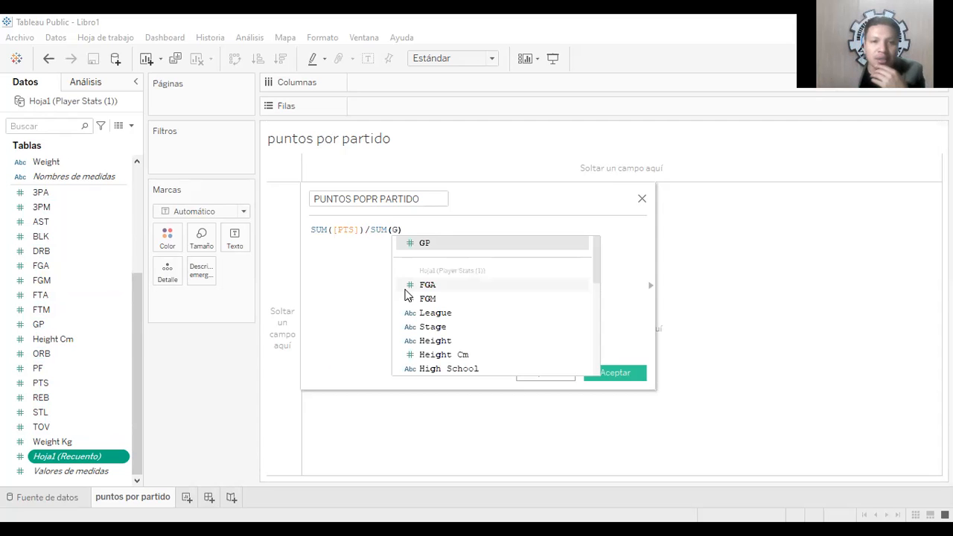
pyautogui.click(426, 245)
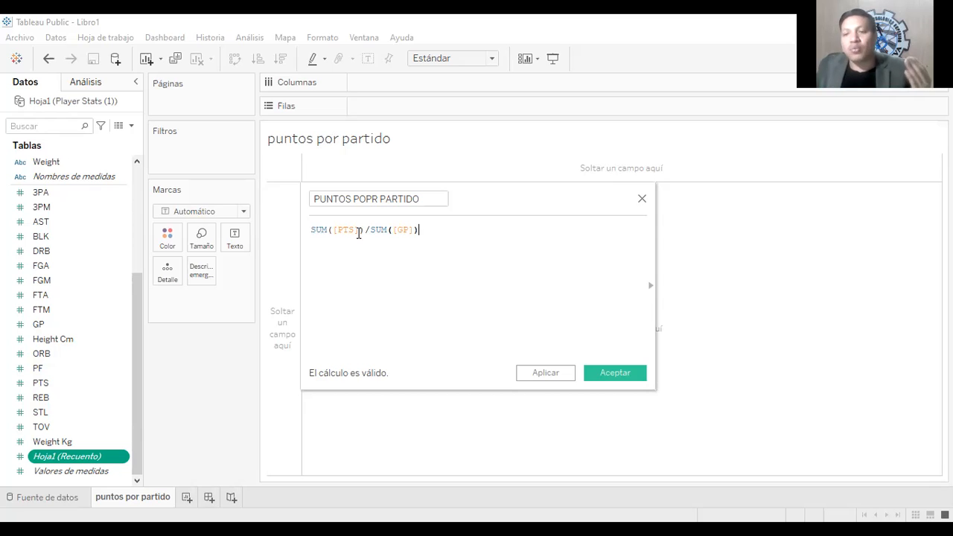
# Step: Correct the calculated field's name to "PUNTOS POR PARTIDO" and accept the calculation
pyautogui.click(370, 199)
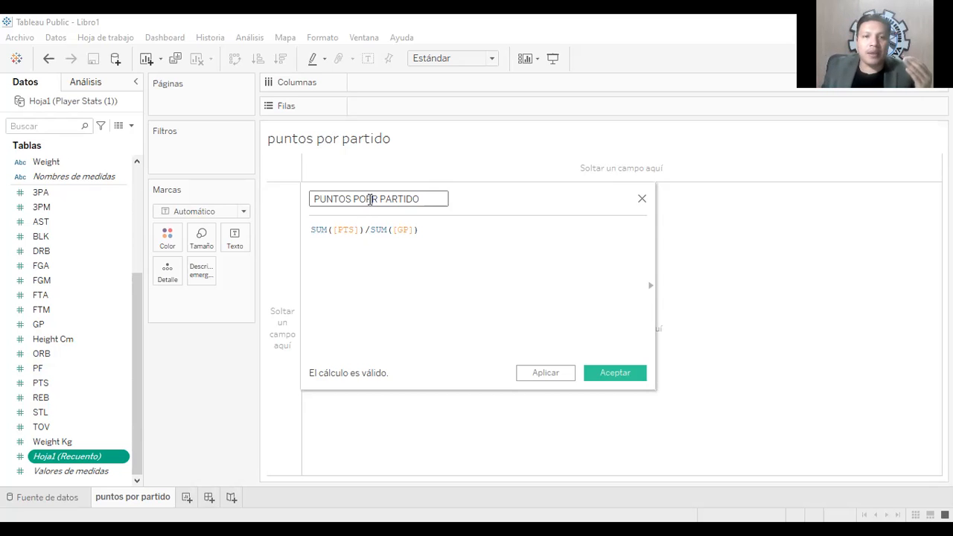
pyautogui.press('Delete')
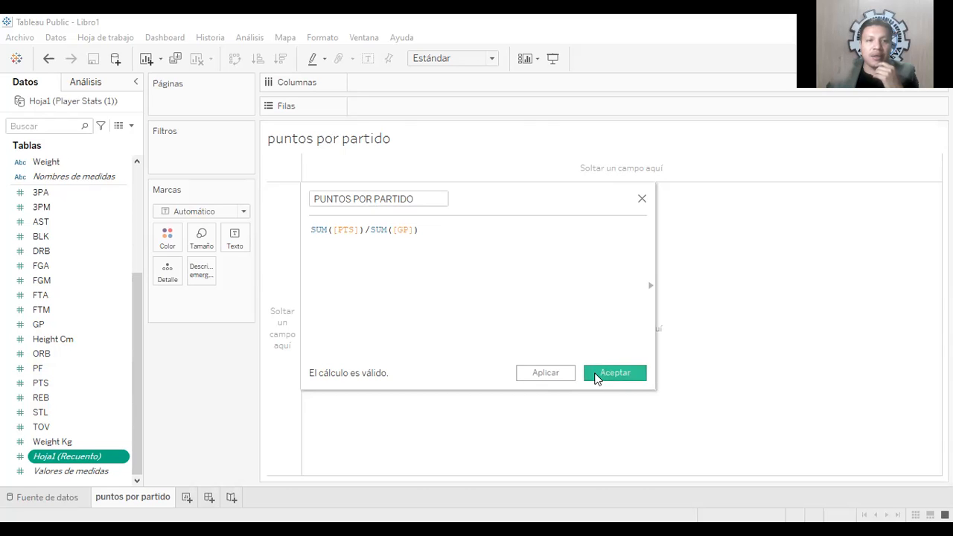
pyautogui.click(602, 376)
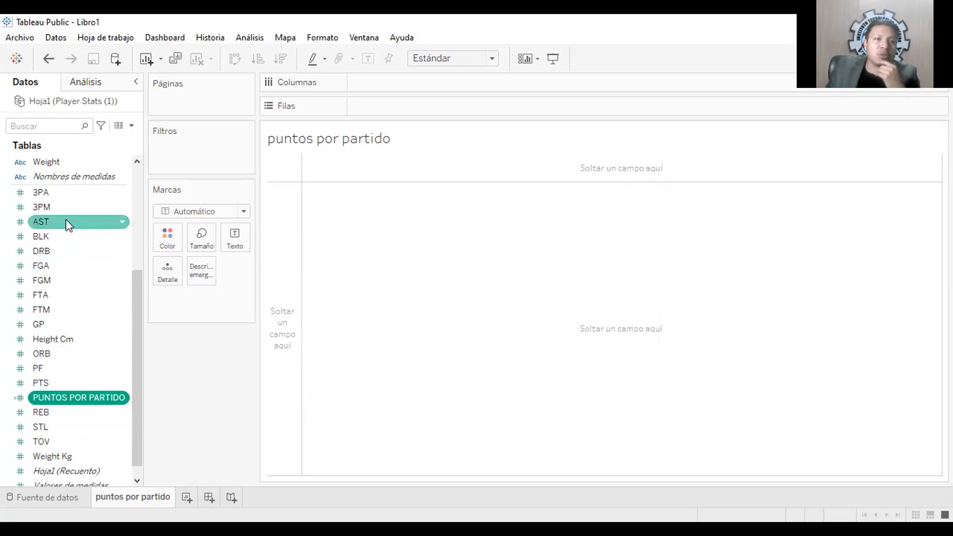
# Step: Build a bar chart with PUNTOS POR PARTIDO in the rows and Player in the columns
pyautogui.moveTo(137, 314); pyautogui.dragTo(124, 357)
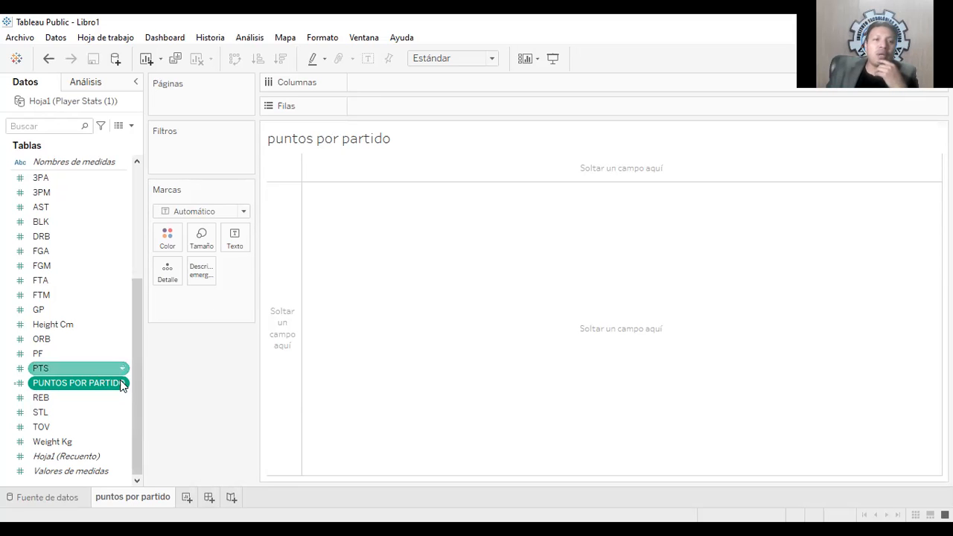
pyautogui.doubleClick(75, 383)
pyautogui.moveTo(338, 425)
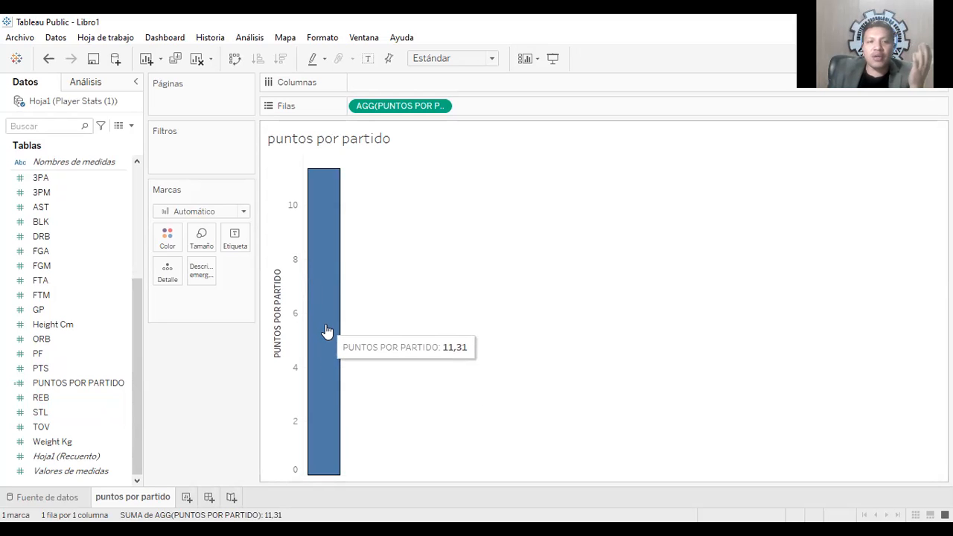
pyautogui.moveTo(134, 359); pyautogui.dragTo(134, 251)
pyautogui.doubleClick(91, 264)
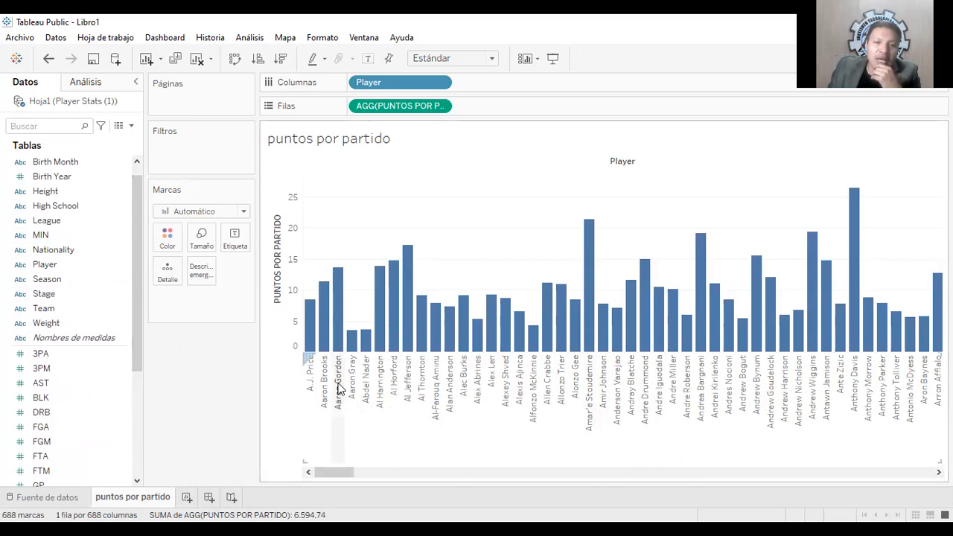
# Step: Examine the PUNTOS POR PARTIDO values of individual players along the bar chart
pyautogui.moveTo(332, 472); pyautogui.dragTo(310, 476)
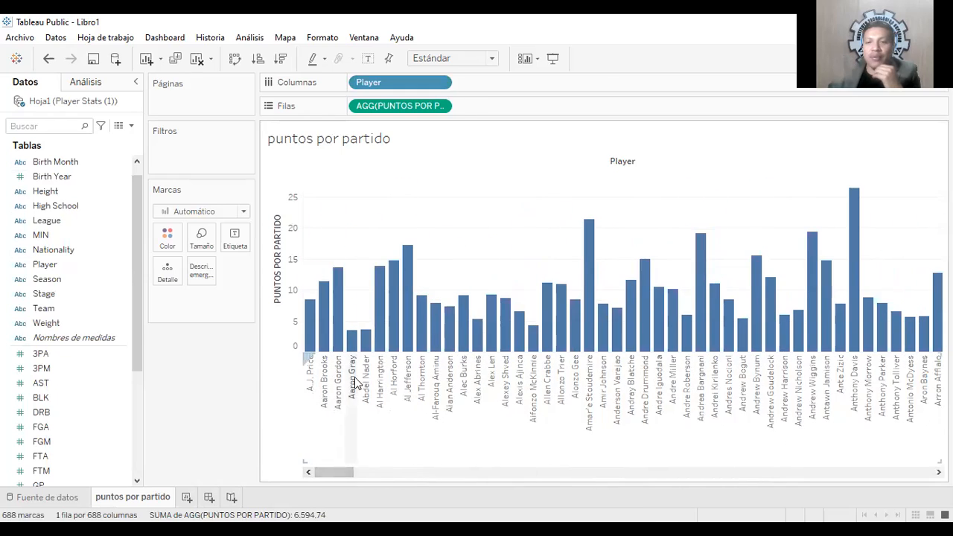
pyautogui.moveTo(503, 333)
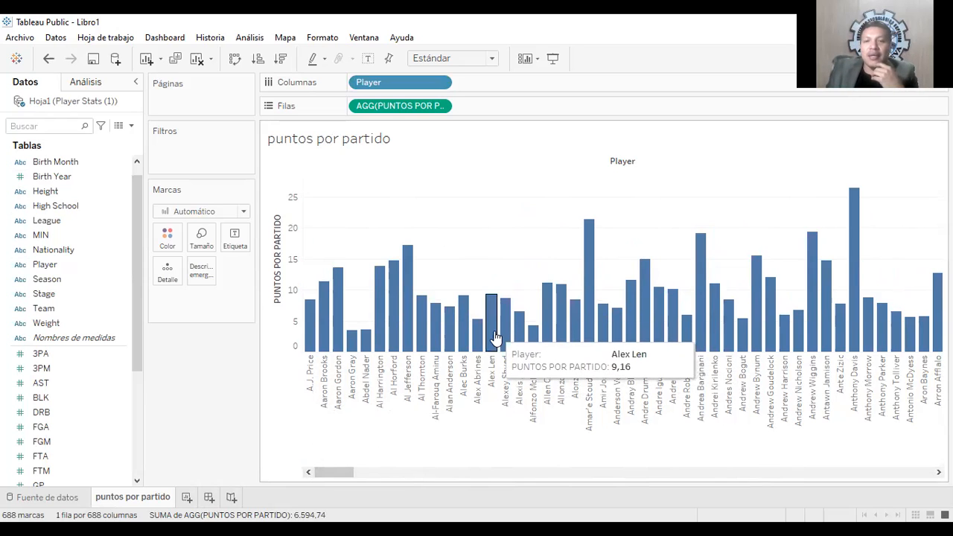
pyautogui.moveTo(134, 311); pyautogui.dragTo(134, 431)
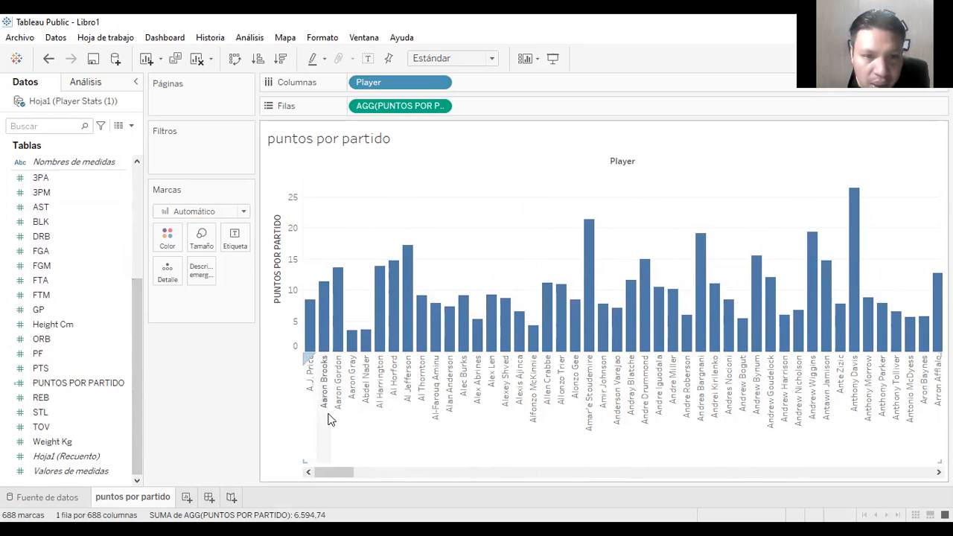
pyautogui.moveTo(321, 312)
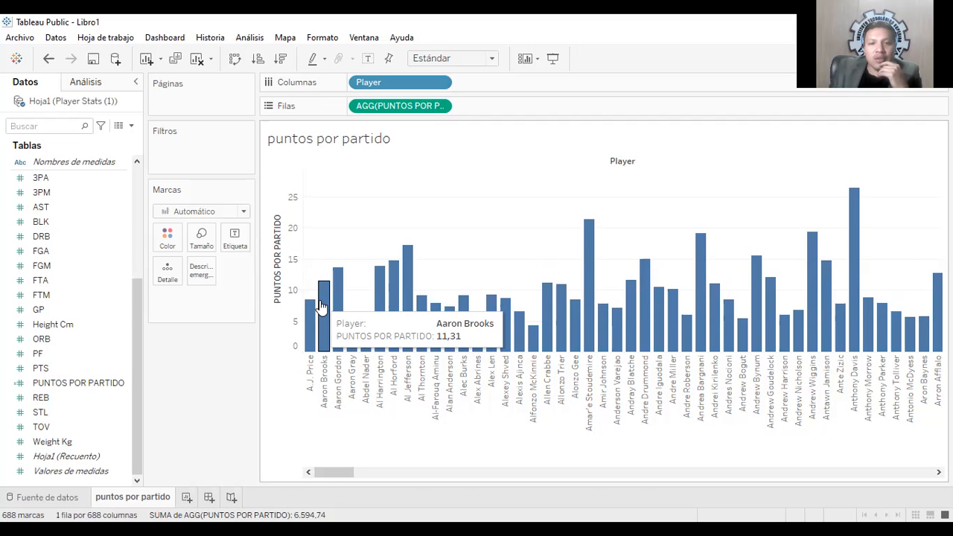
pyautogui.moveTo(347, 472); pyautogui.dragTo(376, 472)
pyautogui.moveTo(350, 295)
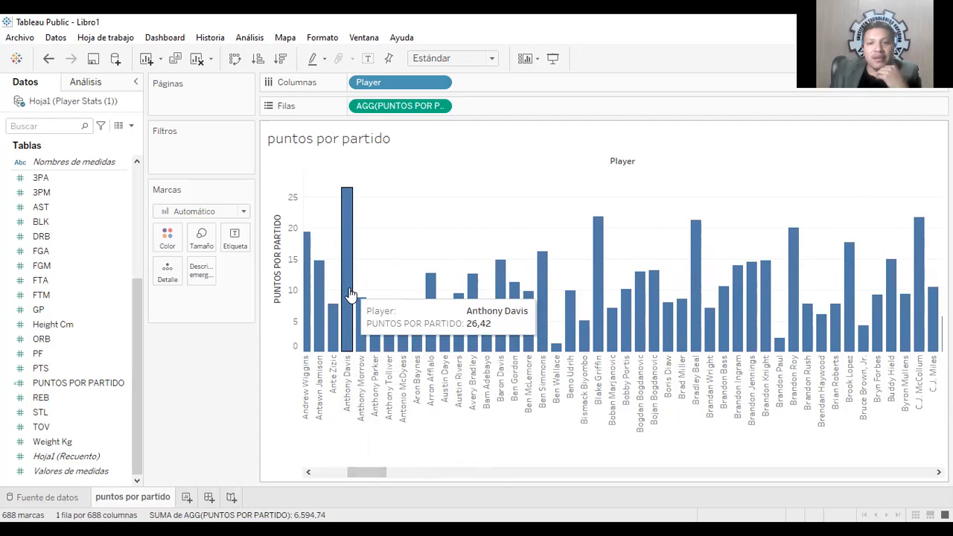
pyautogui.moveTo(372, 473); pyautogui.dragTo(487, 478)
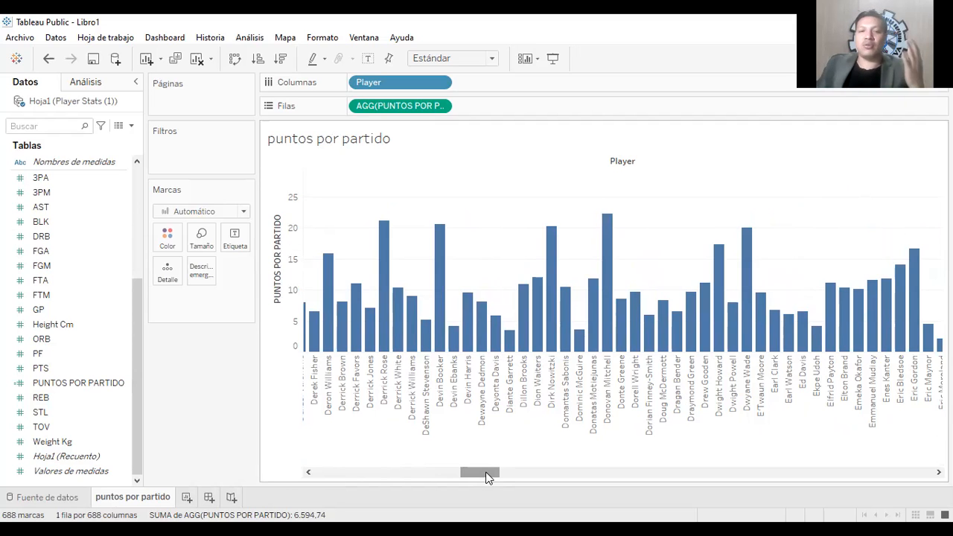
pyautogui.moveTo(486, 476); pyautogui.dragTo(646, 473)
pyautogui.moveTo(693, 264)
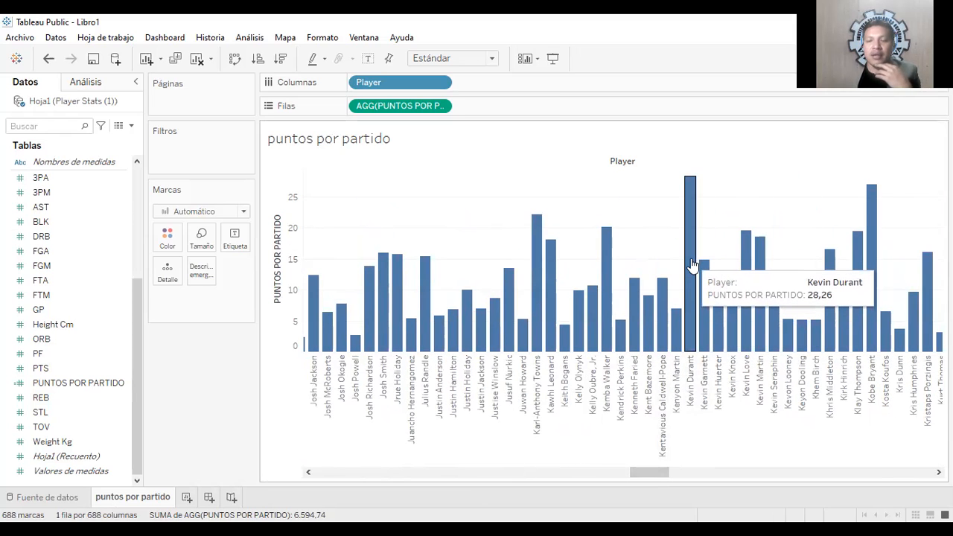
pyautogui.moveTo(659, 475); pyautogui.dragTo(325, 481)
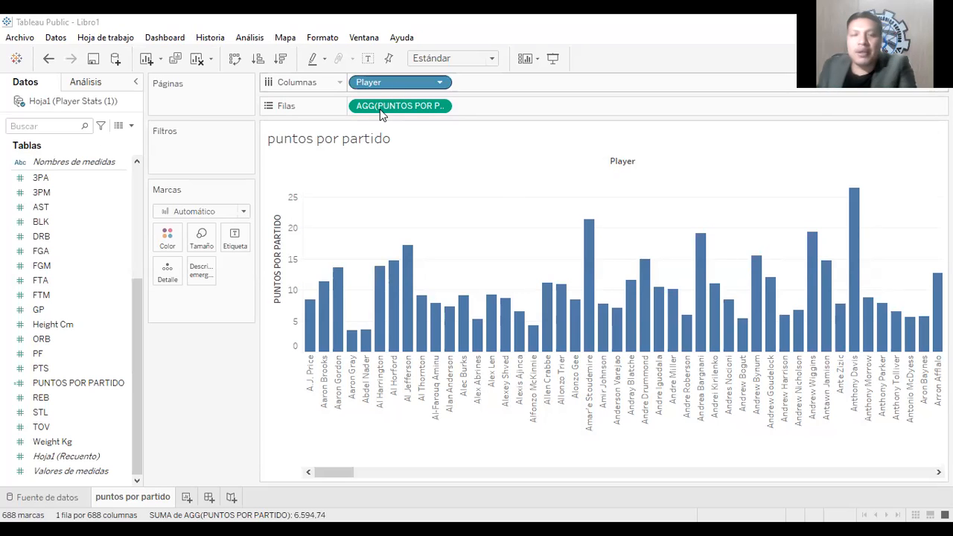
# Step: Remove Player from the columns and place the same dimension there again
pyautogui.press('Delete')
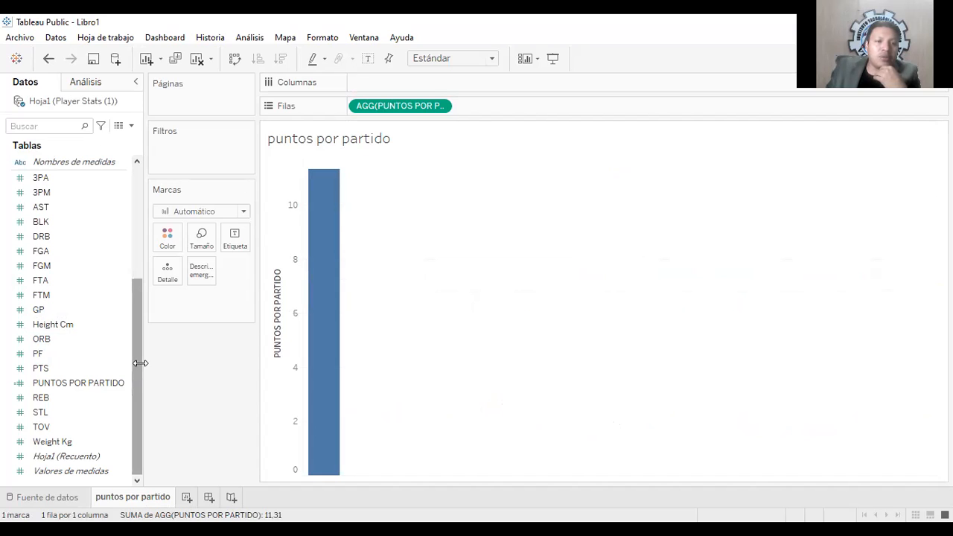
pyautogui.moveTo(132, 356); pyautogui.dragTo(140, 255)
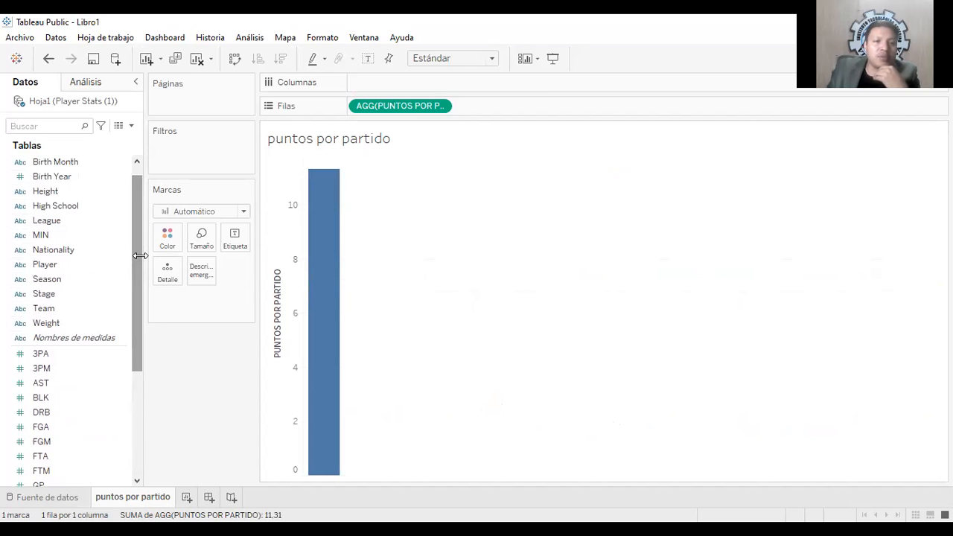
pyautogui.click(68, 264)
pyautogui.moveTo(385, 99); pyautogui.dragTo(380, 87)
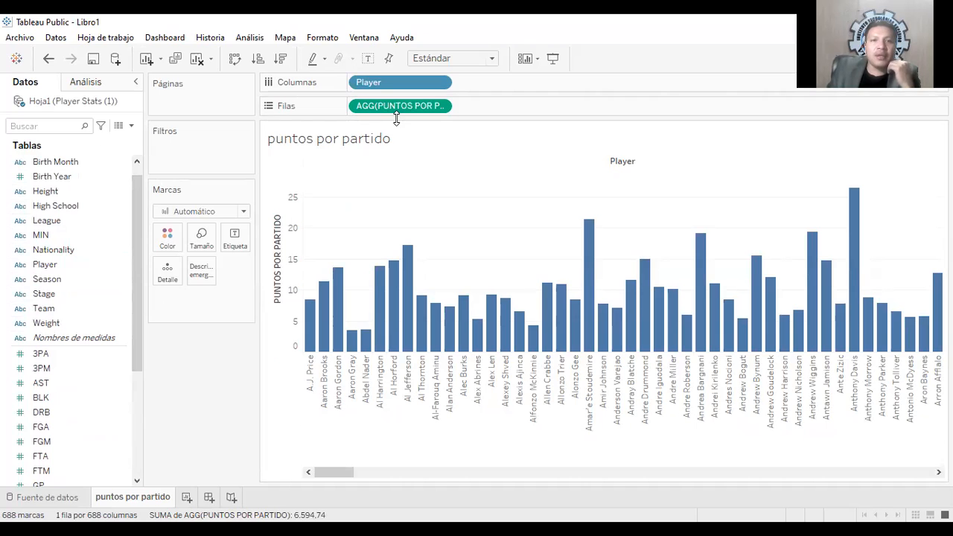
# Step: Replace the PUNTOS POR PARTIDO measure in the rows with the sum of GP
pyautogui.moveTo(137, 237); pyautogui.dragTo(119, 376)
pyautogui.click(89, 390)
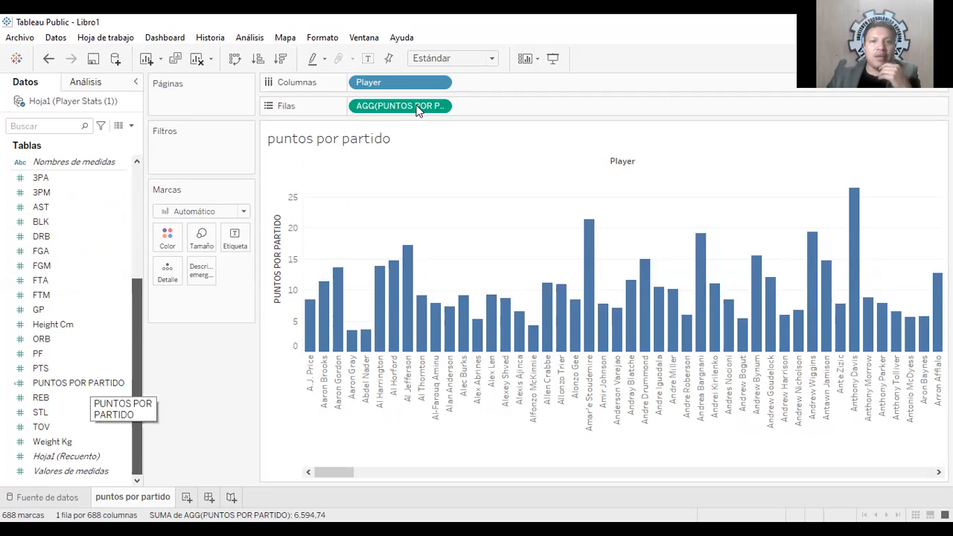
pyautogui.moveTo(409, 110); pyautogui.dragTo(365, 177)
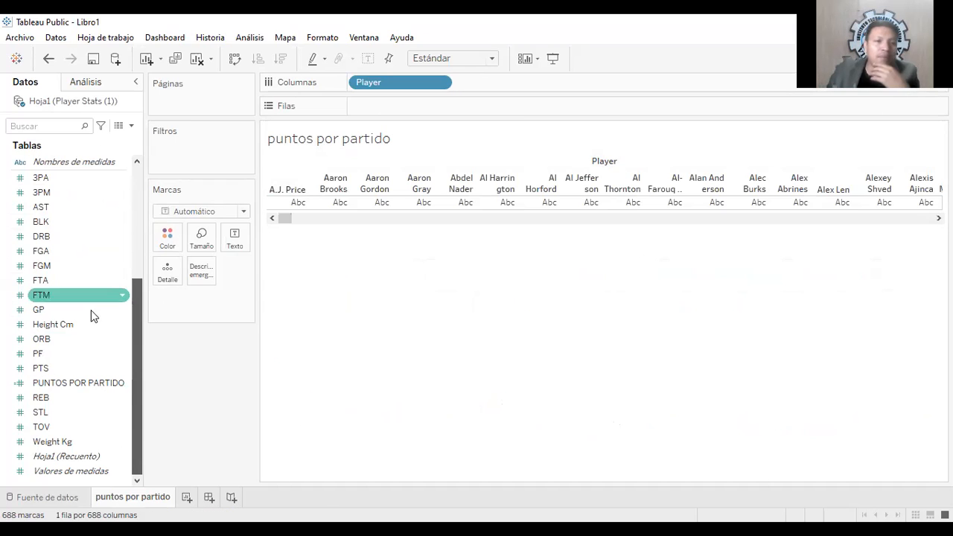
pyautogui.click(46, 310)
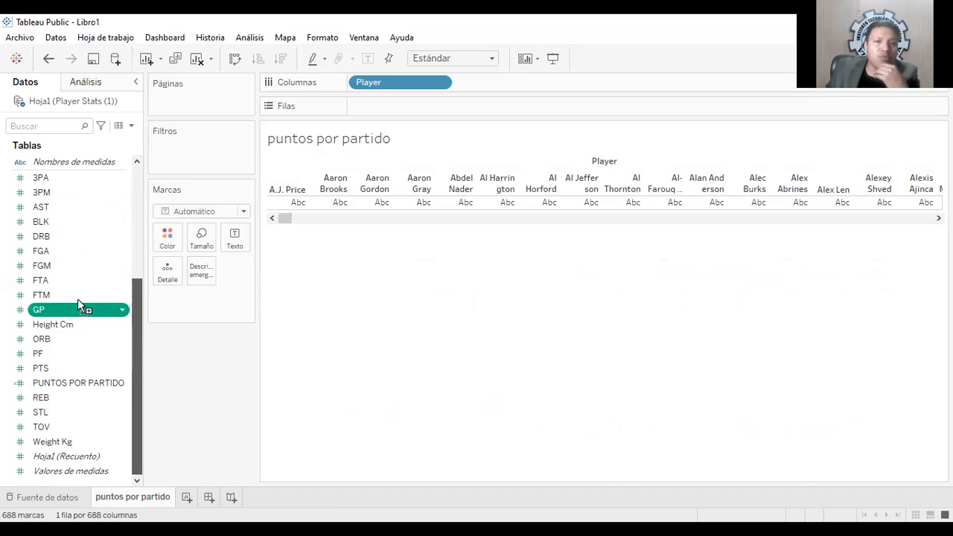
pyautogui.moveTo(372, 137); pyautogui.dragTo(381, 105)
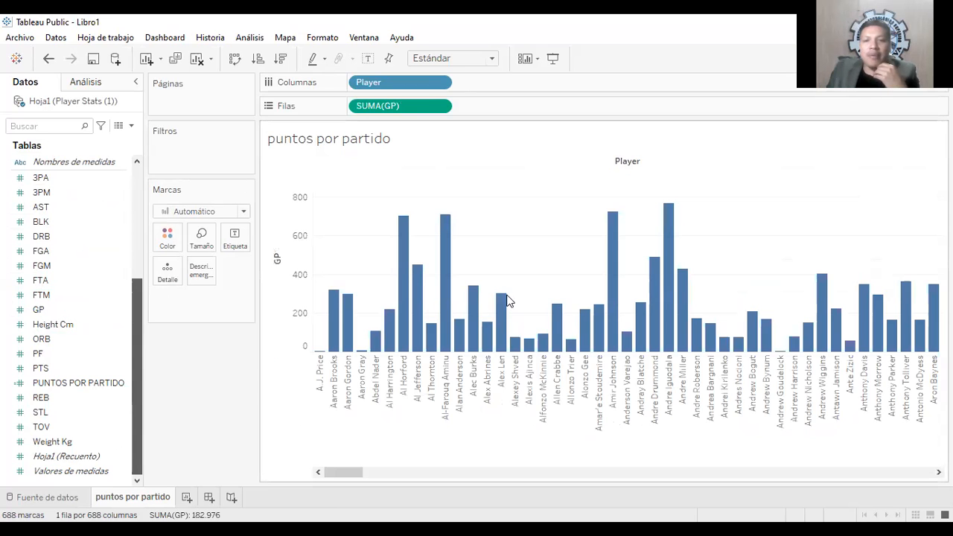
# Step: Try Season in place of Player in the columns and restore Player
pyautogui.moveTo(352, 473); pyautogui.dragTo(324, 472)
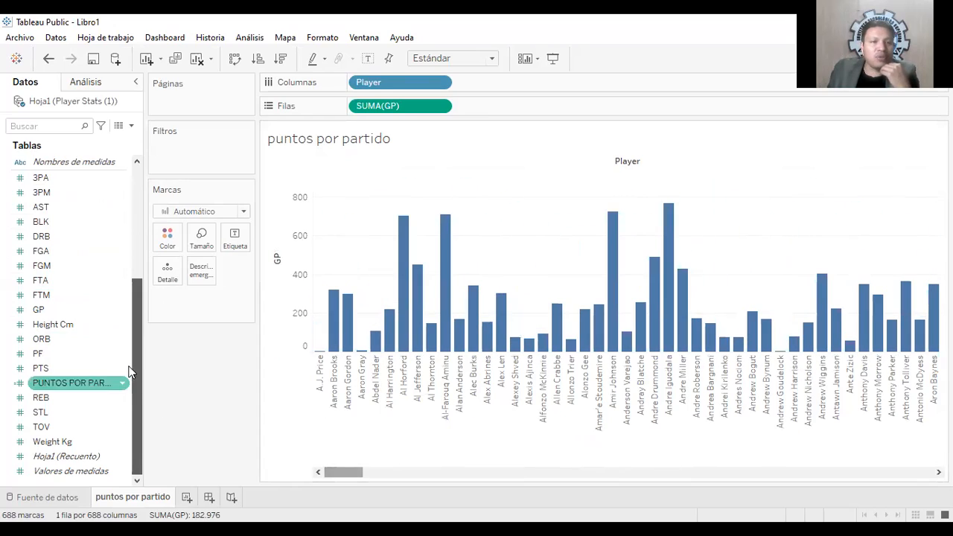
pyautogui.moveTo(140, 362); pyautogui.dragTo(135, 346)
pyautogui.scroll(3, 135, 346)
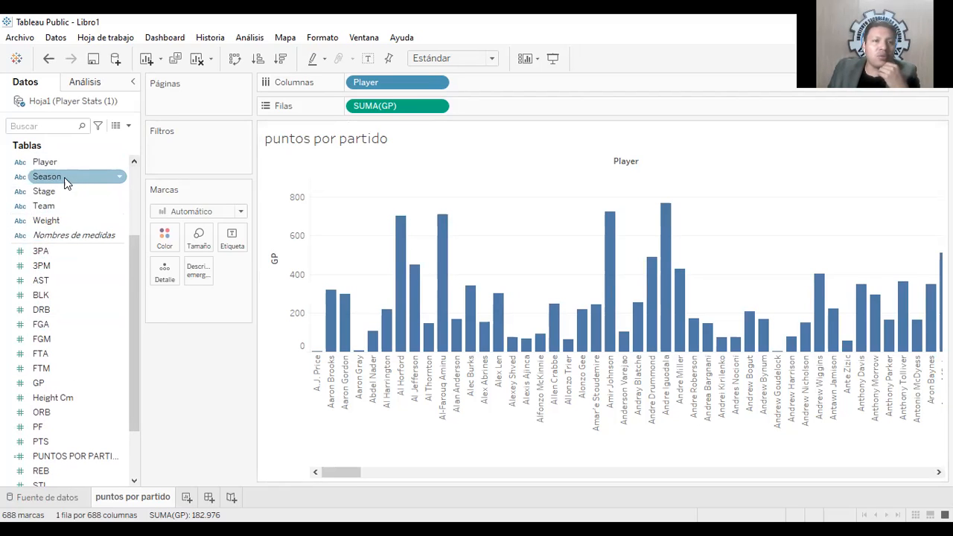
pyautogui.moveTo(54, 177); pyautogui.dragTo(375, 86)
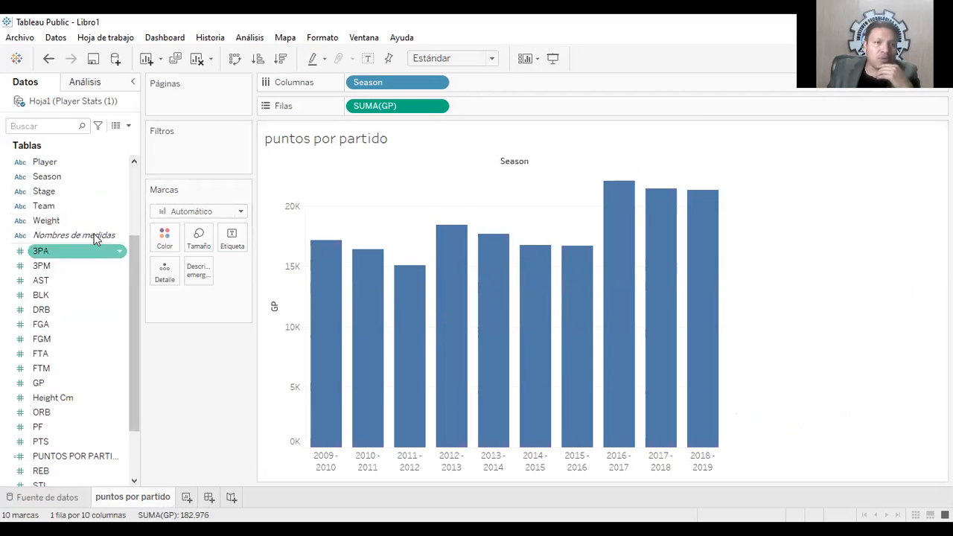
pyautogui.click(74, 164)
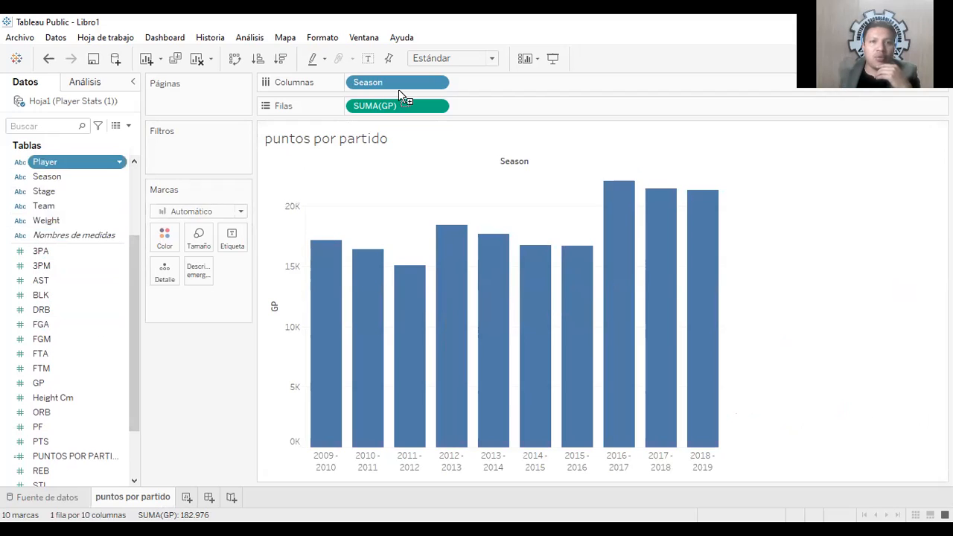
pyautogui.moveTo(404, 88); pyautogui.dragTo(402, 86)
# Step: Replace the sum of GP in the rows with the PUNTOS POR PARTIDO measure
pyautogui.moveTo(133, 308); pyautogui.dragTo(131, 369)
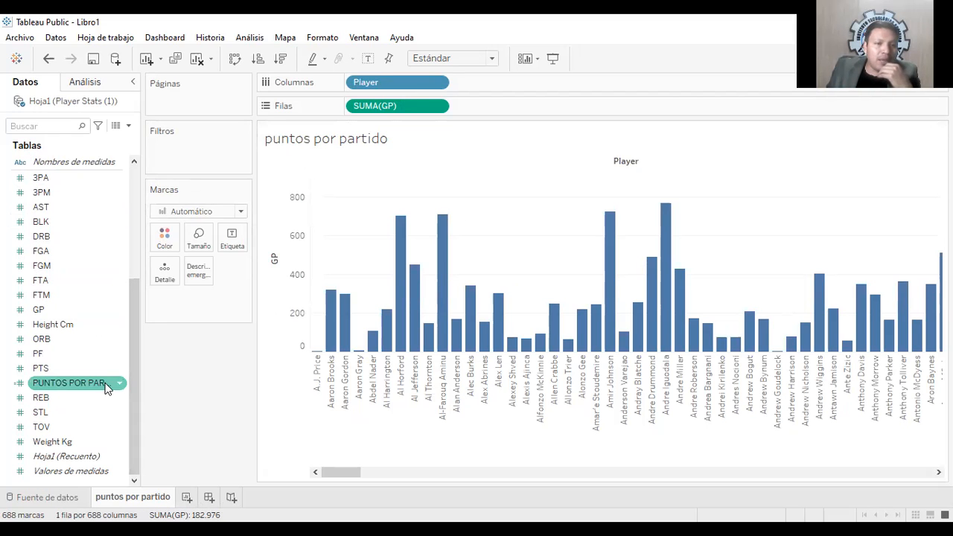
pyautogui.moveTo(106, 387); pyautogui.dragTo(430, 106)
# Step: Try the packed bubbles, box-and-whisker and stacked bar chart types on the points-per-game data
pyautogui.click(900, 63)
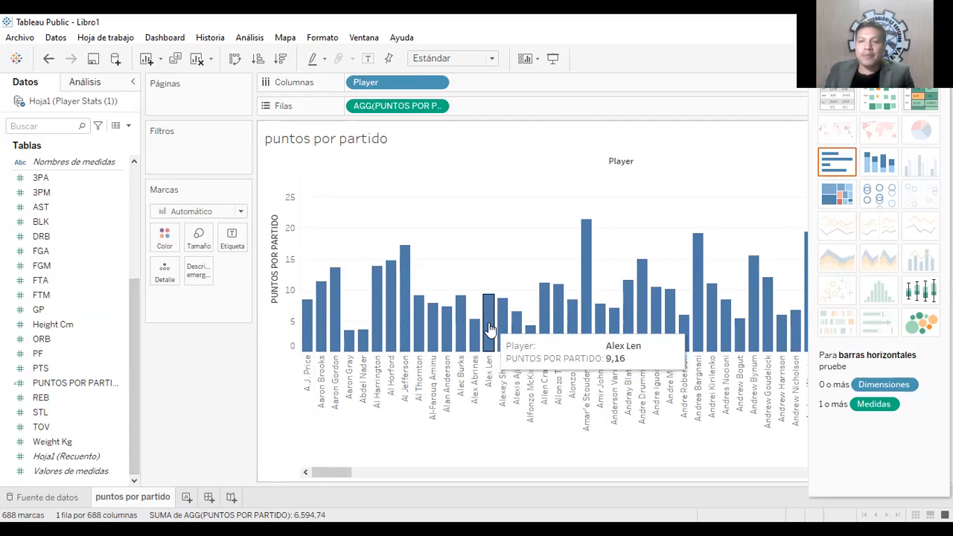
pyautogui.click(919, 321)
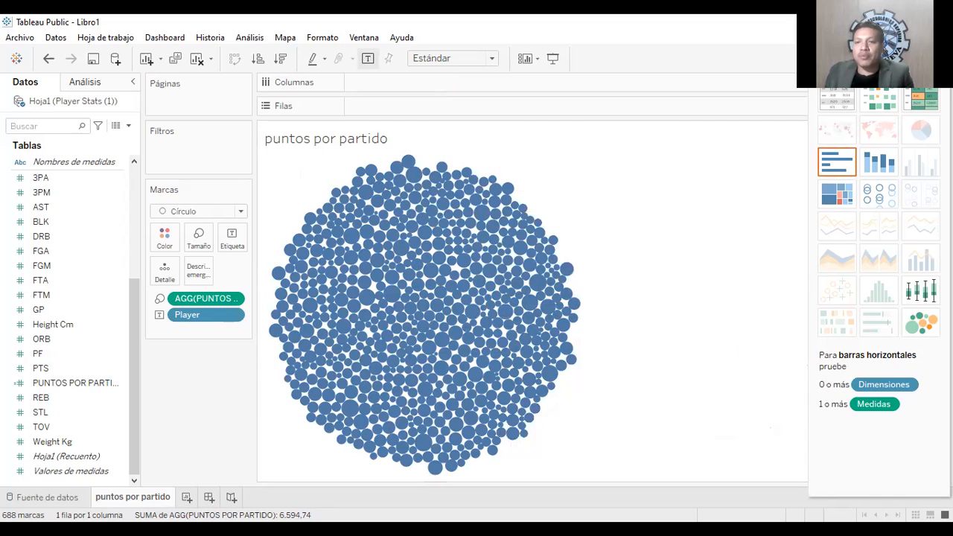
pyautogui.click(922, 292)
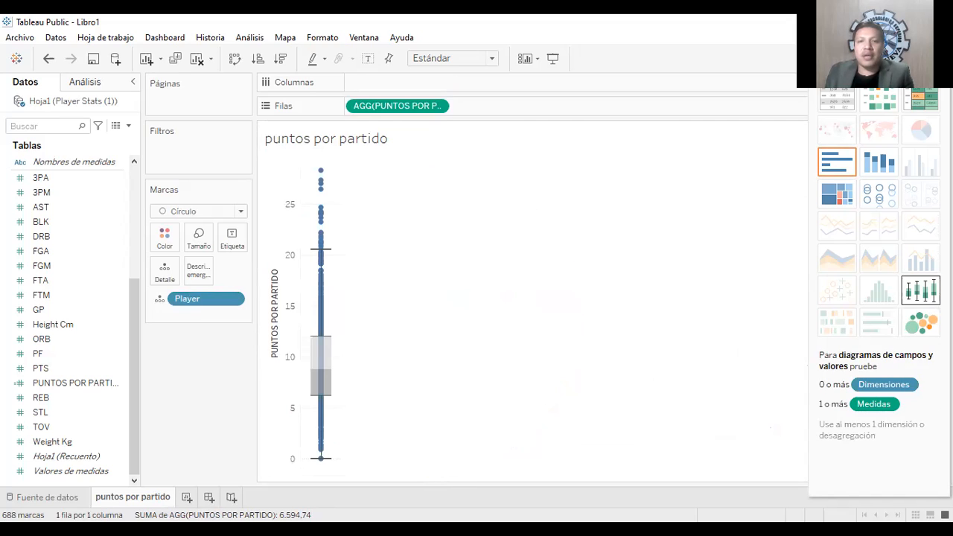
pyautogui.click(879, 162)
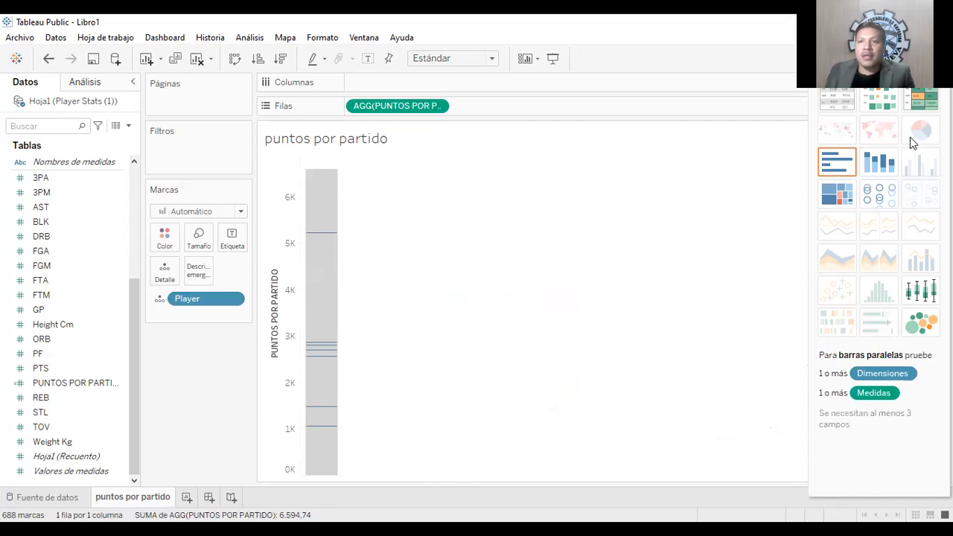
# Step: Try a highlight table of points per game by player, browse its rows, and change it to a treemap
pyautogui.click(925, 109)
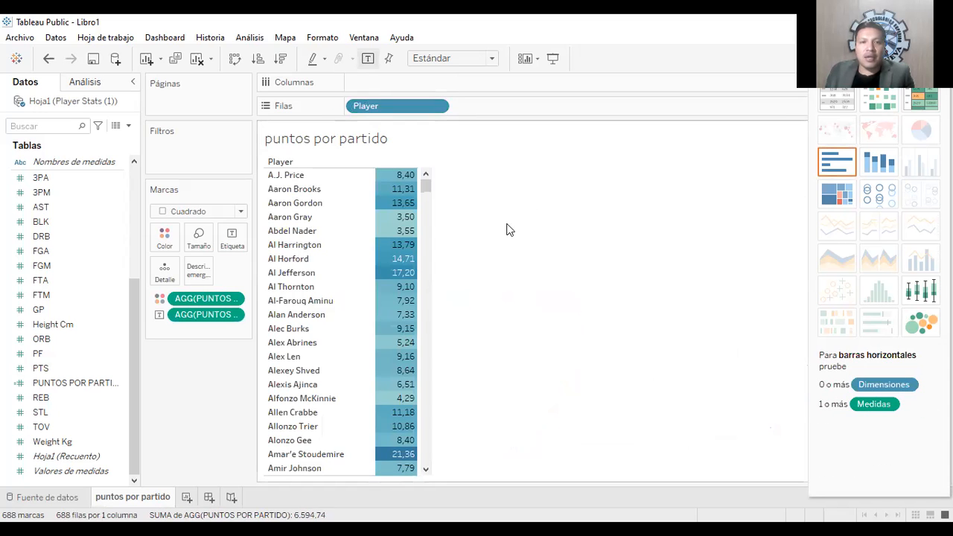
pyautogui.scroll(-5, 423, 297)
pyautogui.scroll(-2, 423, 296)
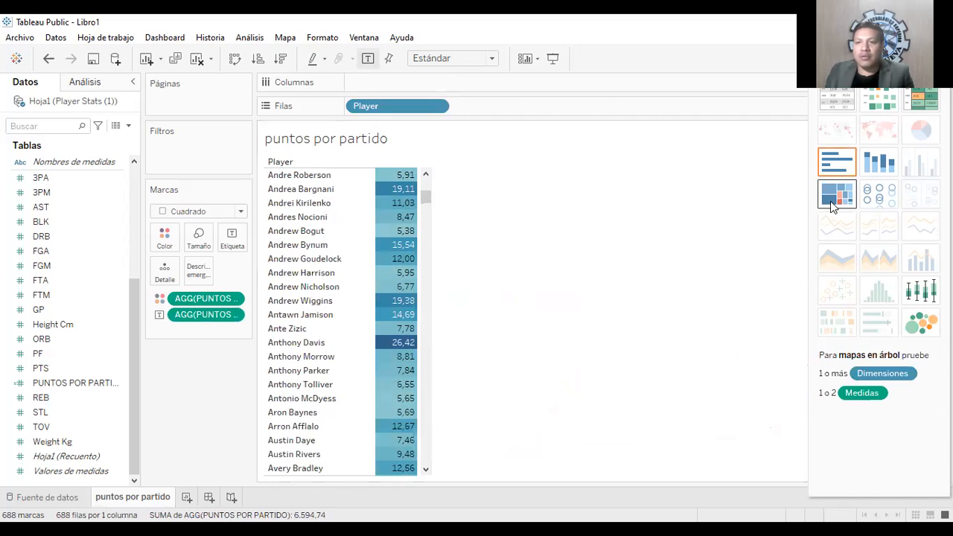
pyautogui.click(841, 197)
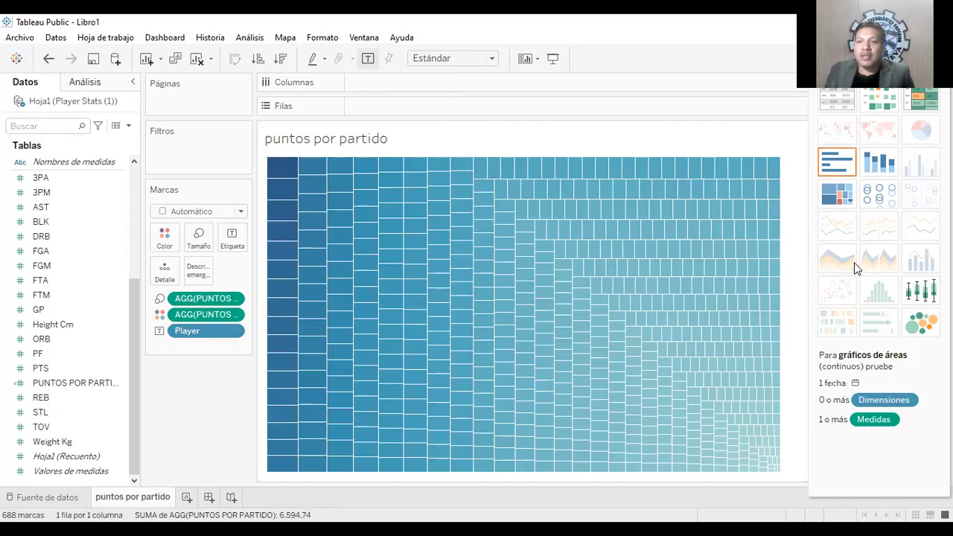
# Step: Return to a bar chart with Player in the columns and PUNTOS POR PARTIDO in the rows
pyautogui.click(838, 163)
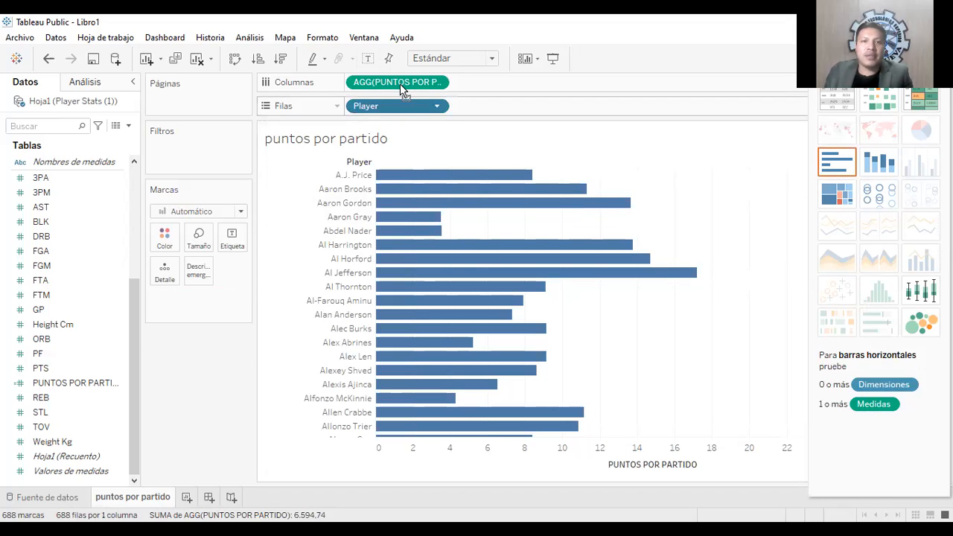
pyautogui.moveTo(399, 106); pyautogui.dragTo(439, 95)
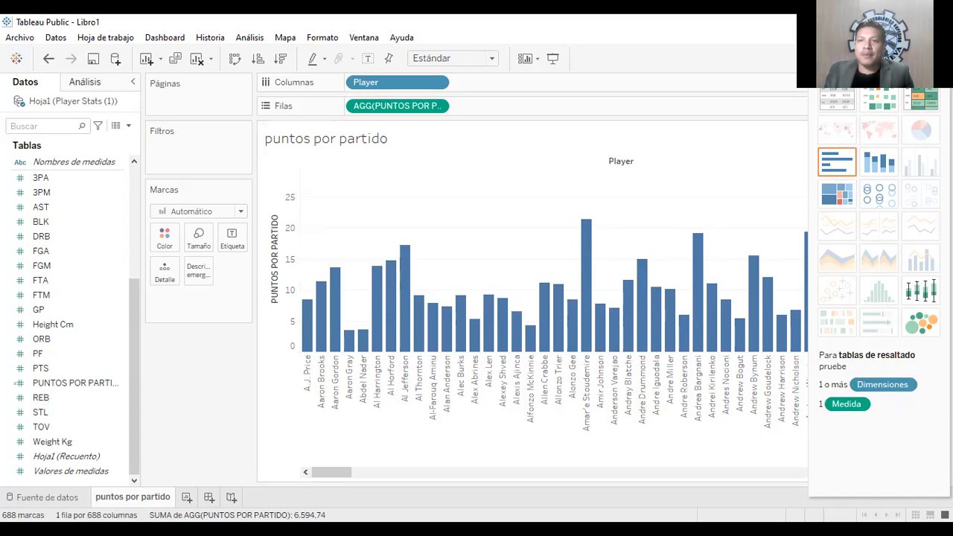
pyautogui.click(915, 58)
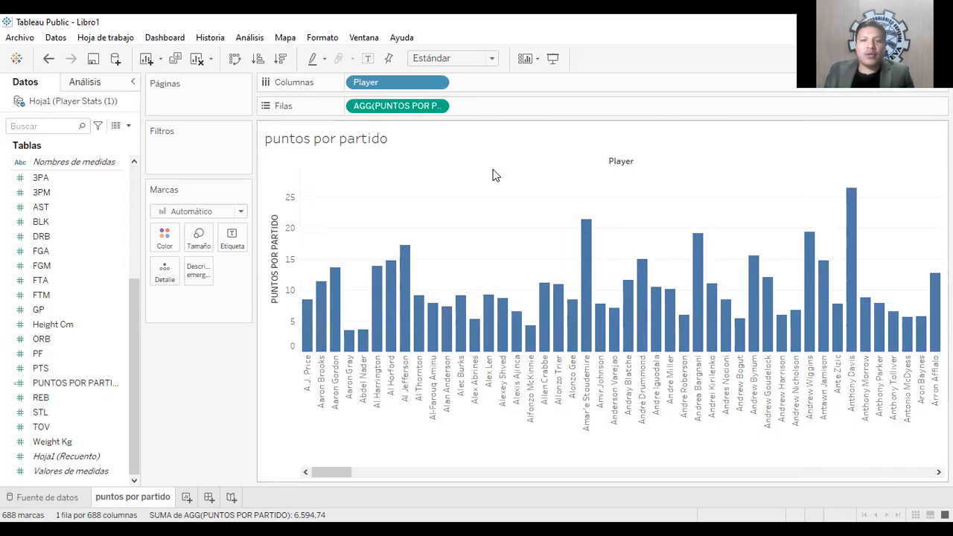
pyautogui.click(434, 83)
pyautogui.click(411, 182)
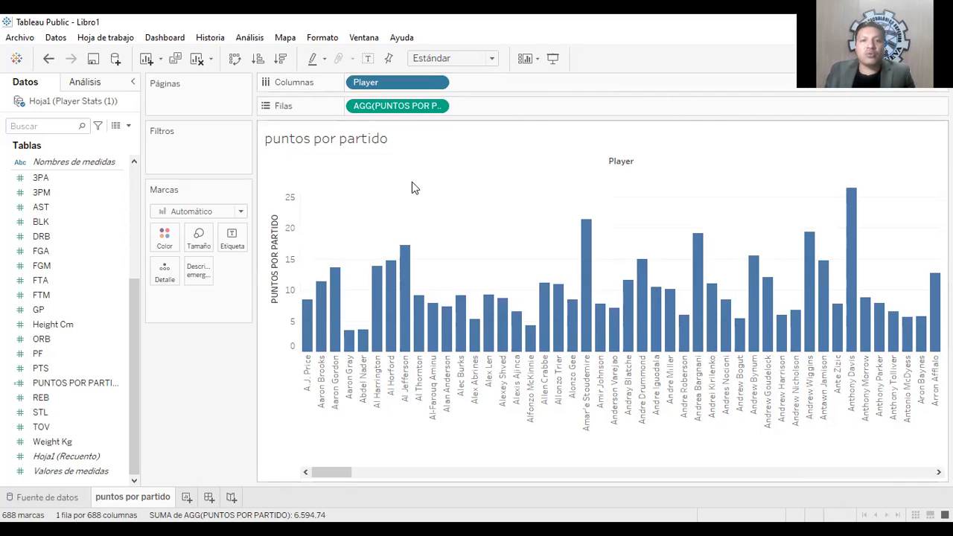
pyautogui.click(437, 83)
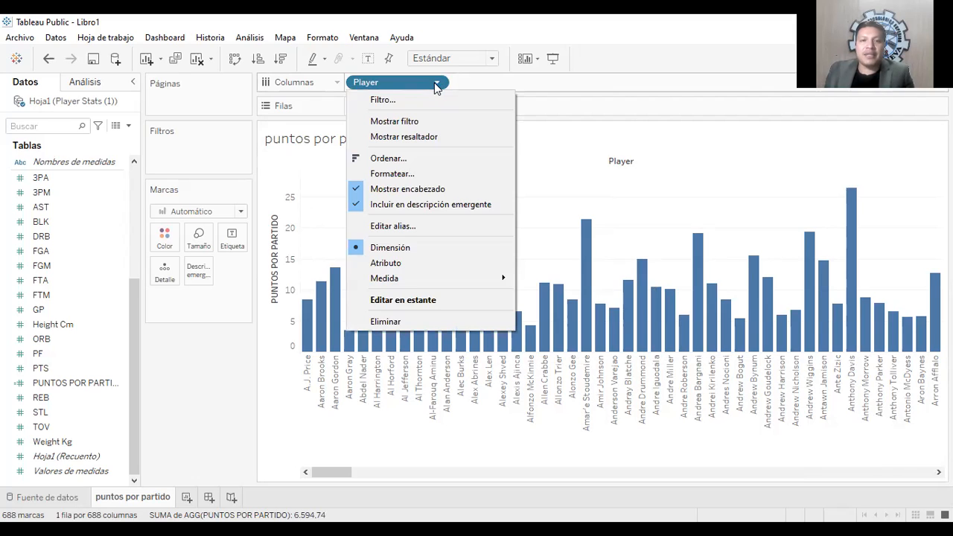
pyautogui.click(568, 109)
pyautogui.click(438, 107)
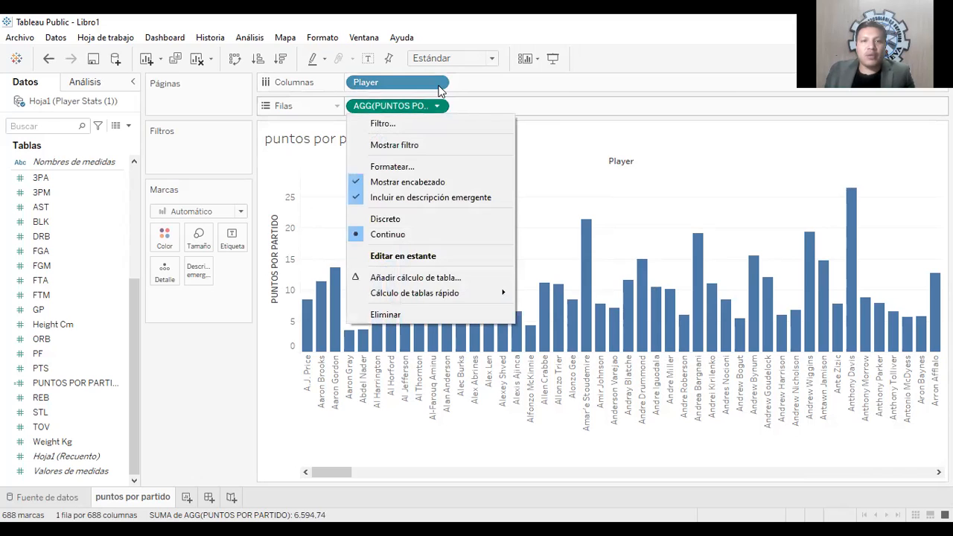
# Step: Try sorting Player by data source order in descending order and clear that sort
pyautogui.click(438, 87)
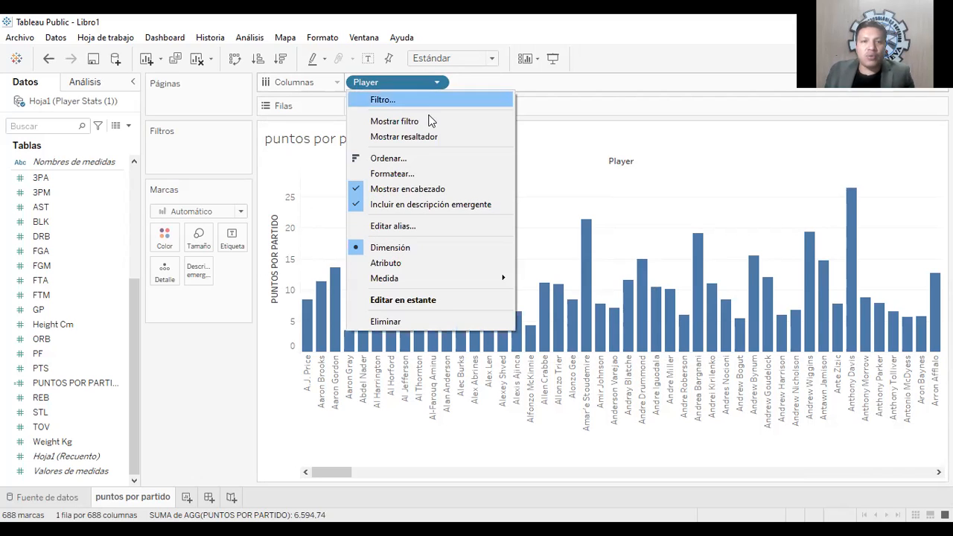
pyautogui.click(407, 156)
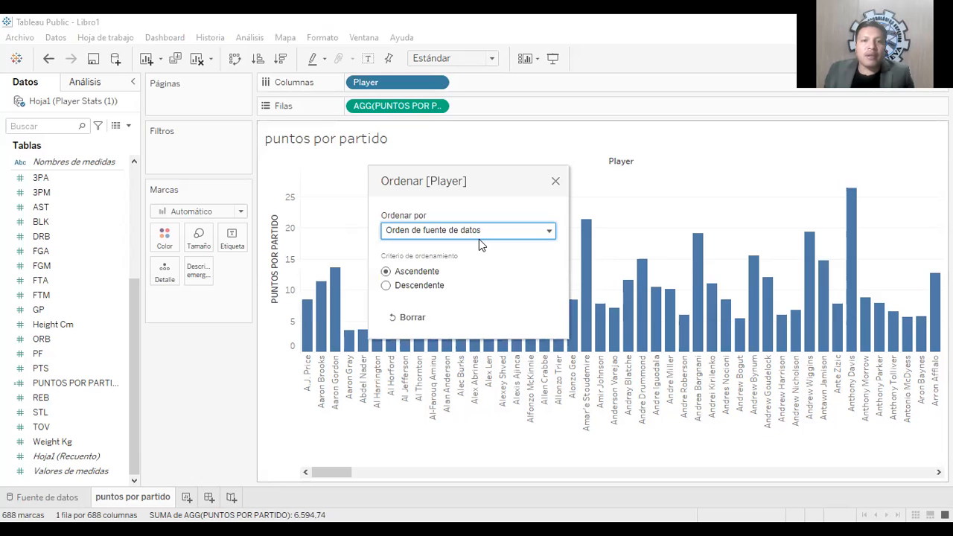
pyautogui.click(411, 287)
pyautogui.click(411, 279)
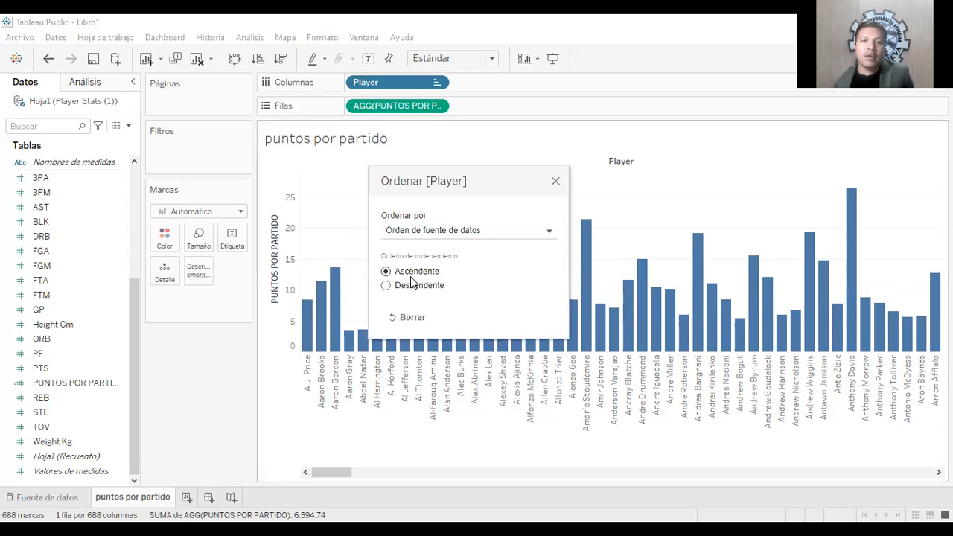
pyautogui.click(549, 233)
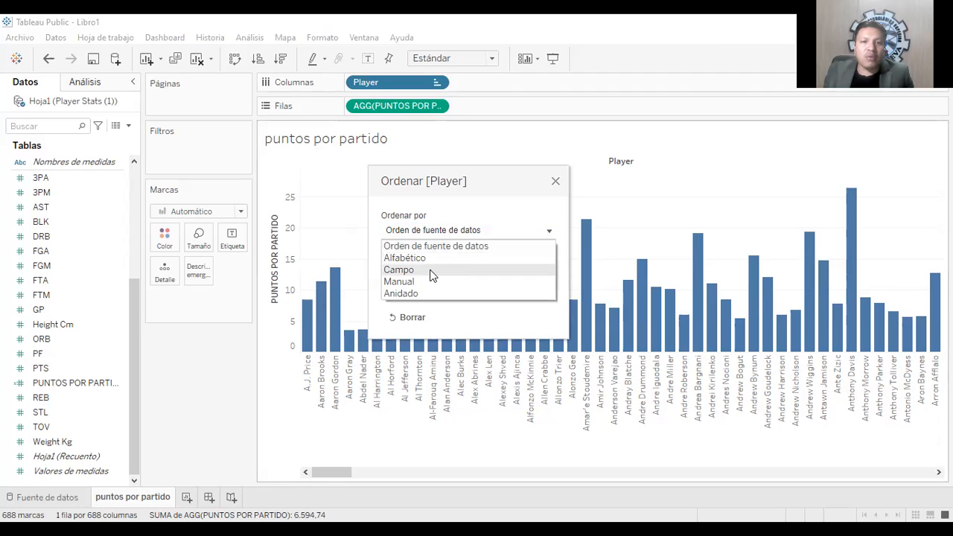
pyautogui.click(487, 245)
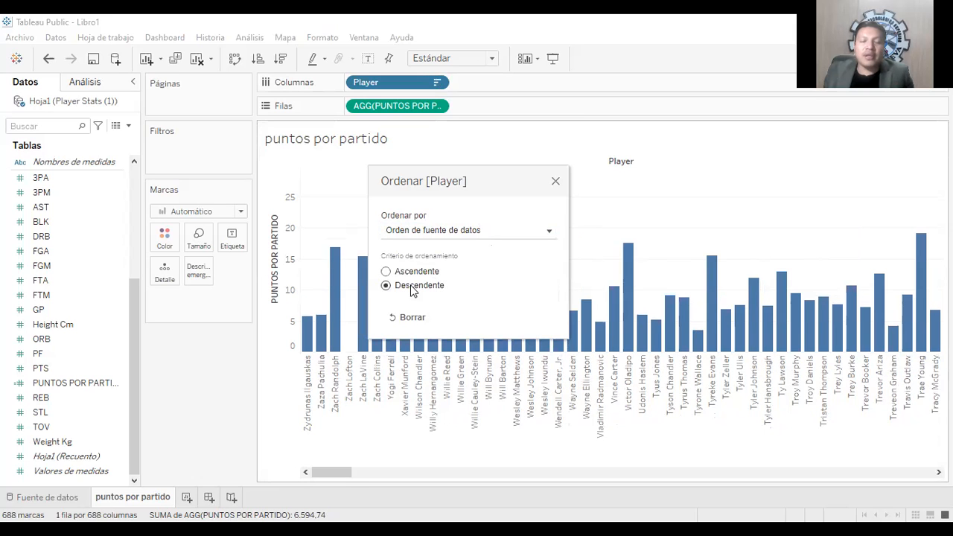
pyautogui.click(405, 317)
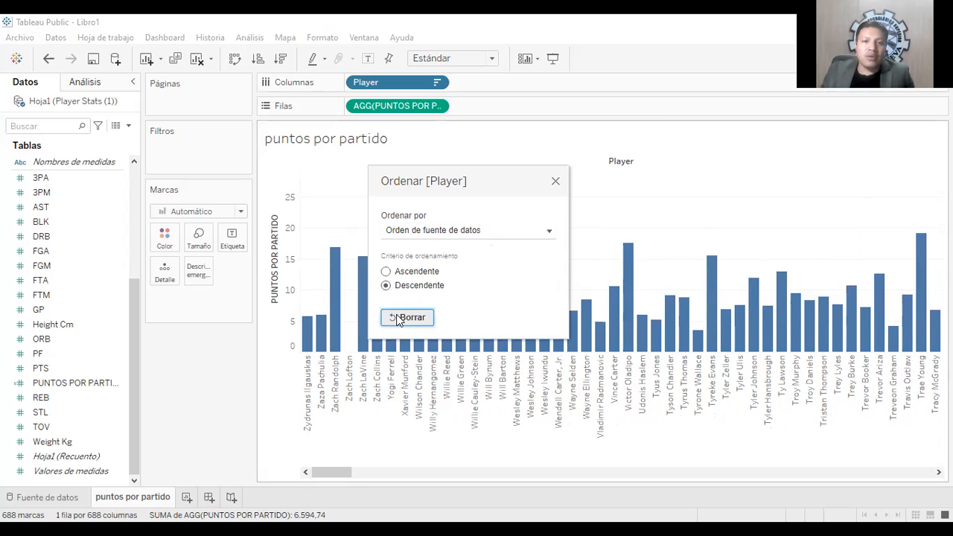
# Step: Try sorting the Player dimension alphabetically
pyautogui.click(425, 234)
pyautogui.click(422, 233)
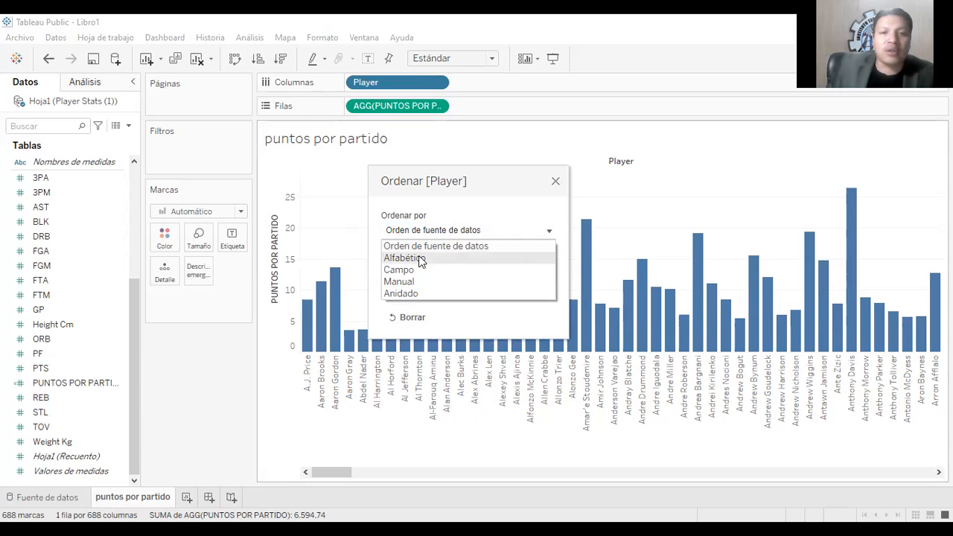
pyautogui.click(418, 257)
pyautogui.click(420, 287)
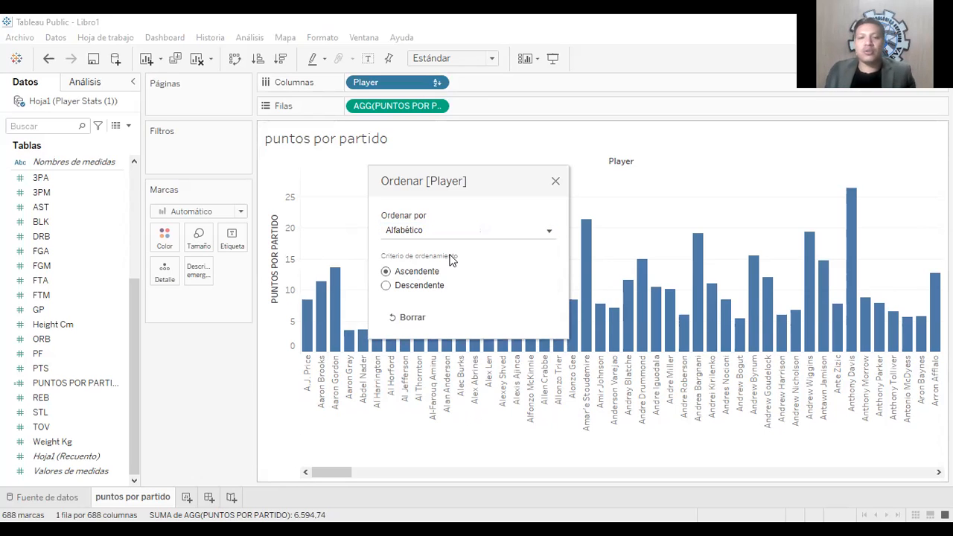
# Step: Sort Player by data source order (Orden de fuente de datos), descending, and close the sort settings
pyautogui.click(548, 230)
pyautogui.click(494, 246)
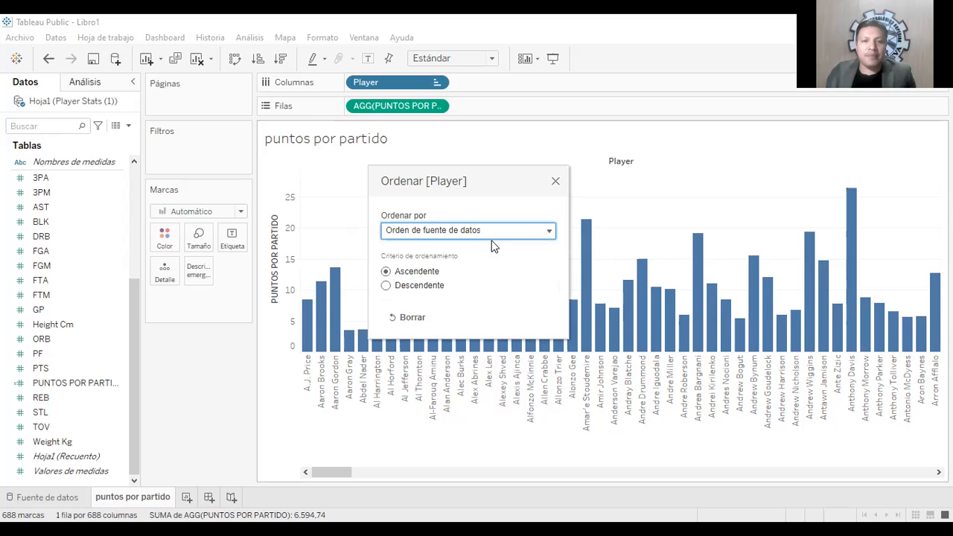
pyautogui.click(435, 287)
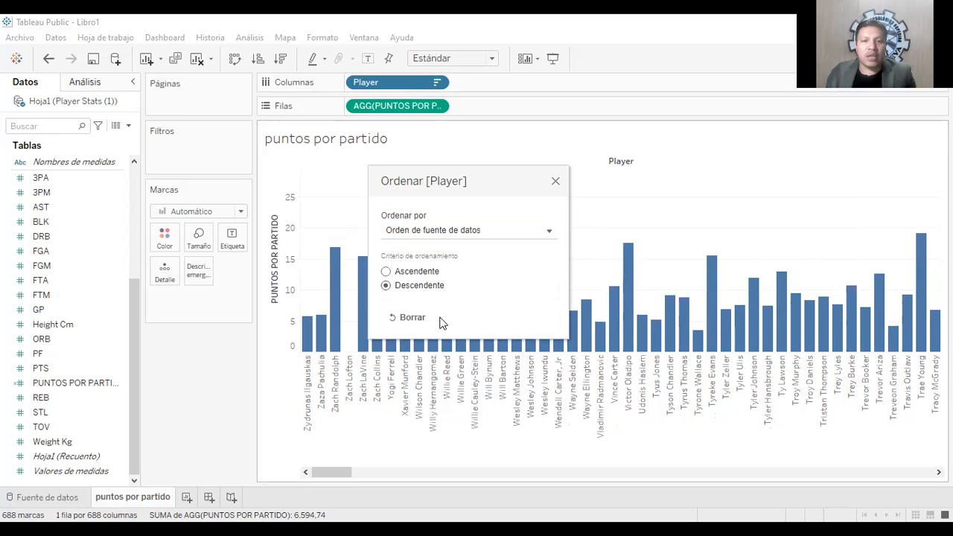
pyautogui.click(555, 183)
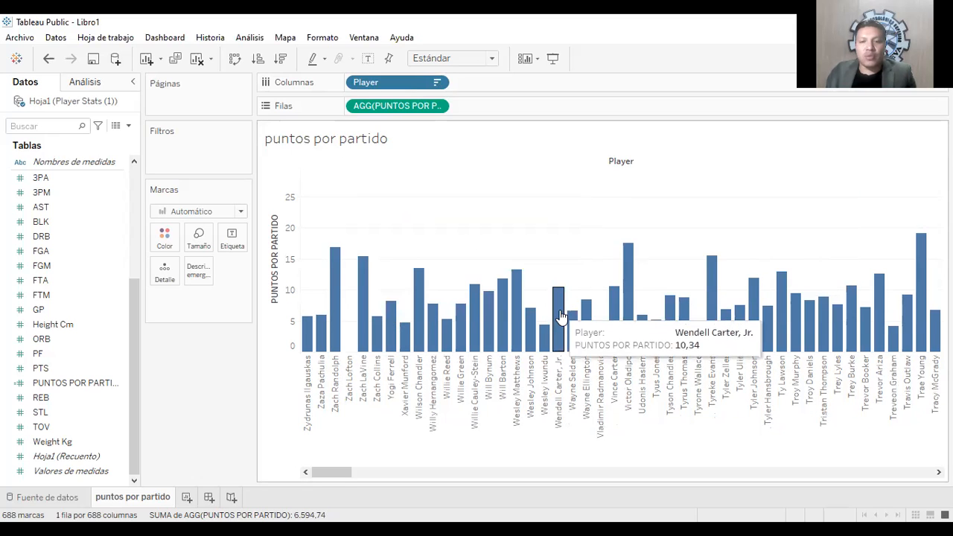
# Step: Change the Player sort to ascending and close the sort settings
pyautogui.click(437, 82)
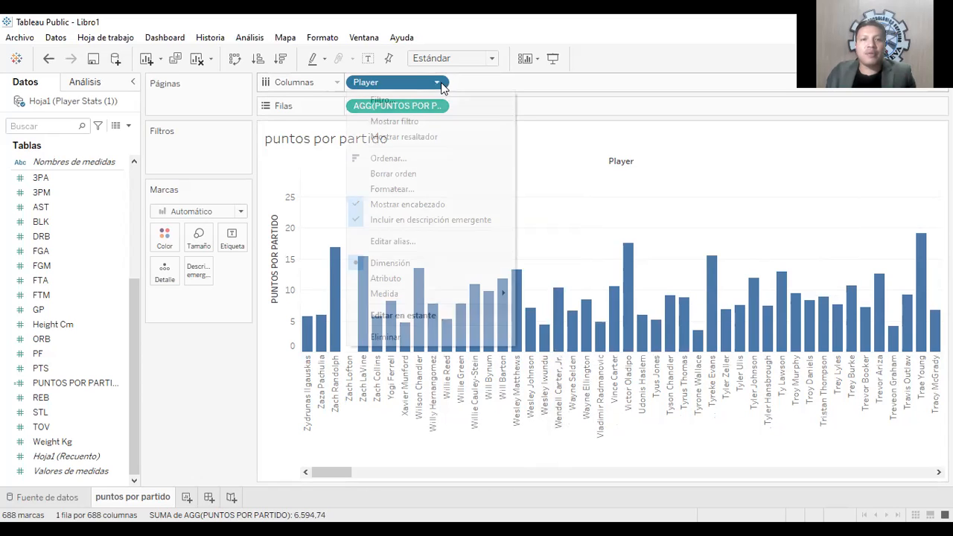
pyautogui.click(403, 158)
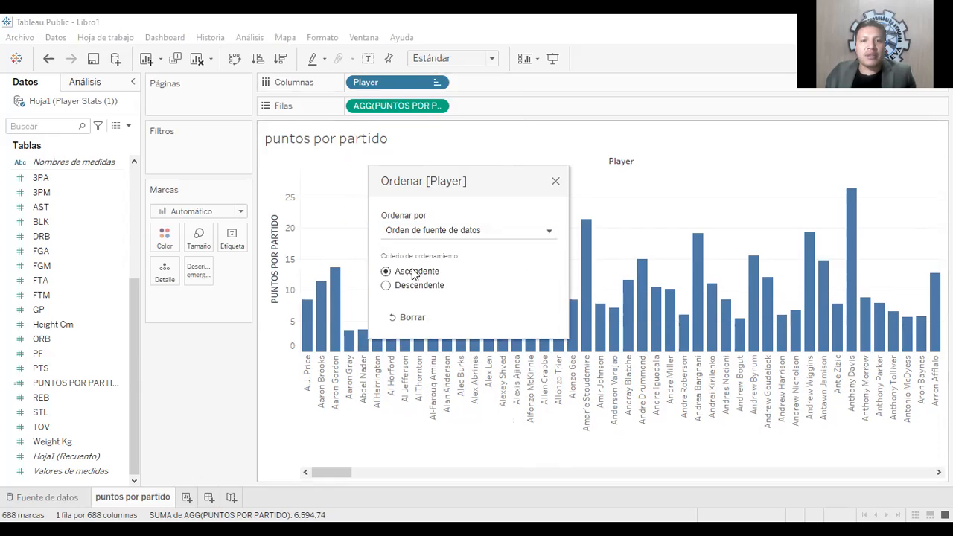
pyautogui.click(556, 181)
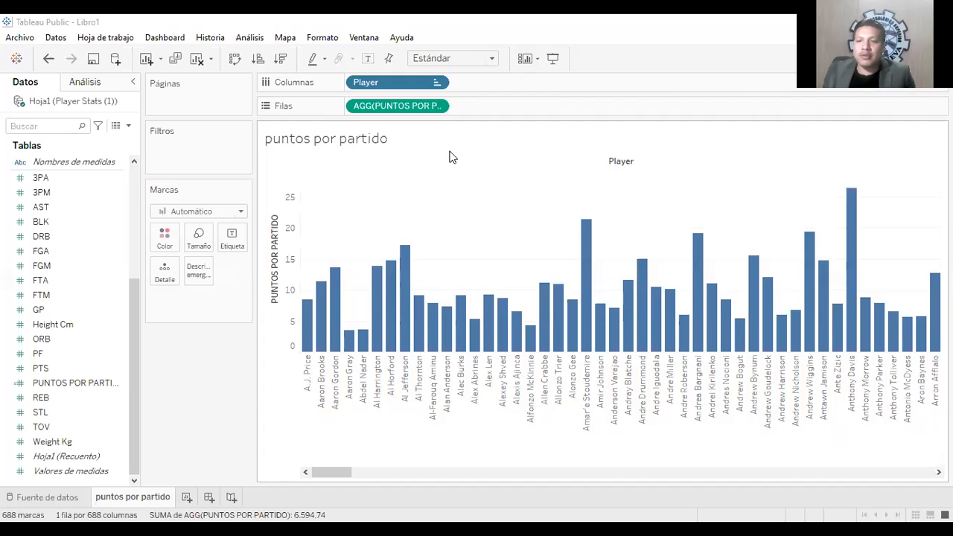
# Step: Sort Player by field (Campo), using PUNTOS POR PARTIDO in ascending order
pyautogui.click(437, 82)
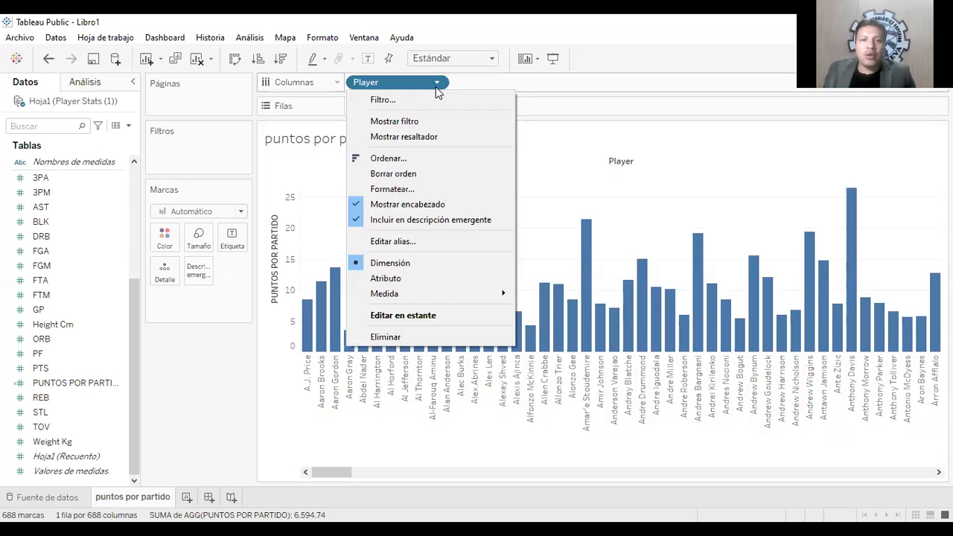
pyautogui.click(395, 156)
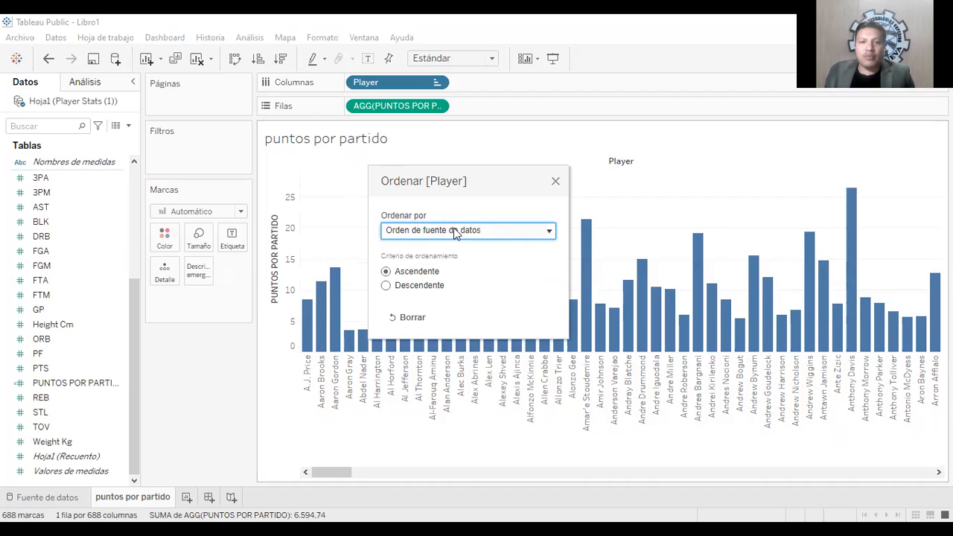
pyautogui.click(548, 232)
pyautogui.click(420, 271)
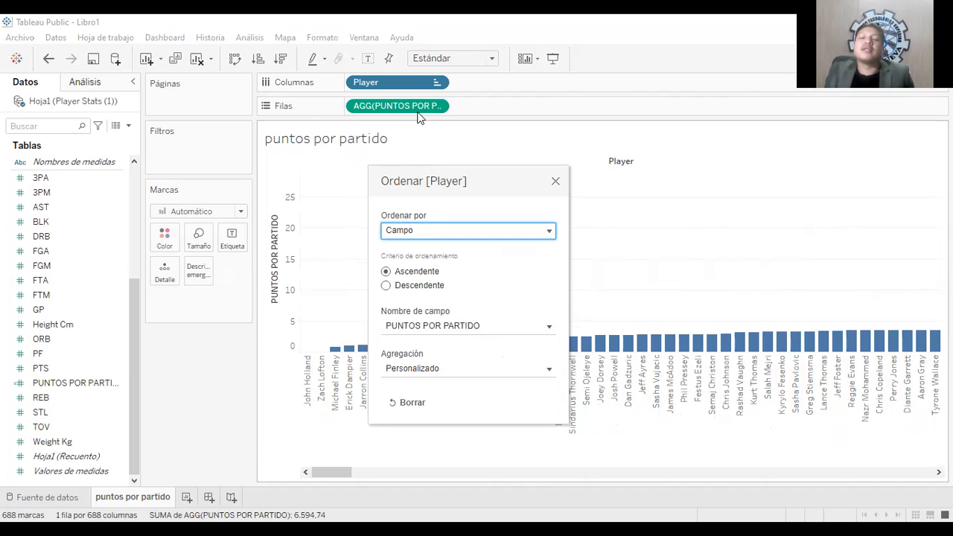
# Step: Change the Player sort by PUNTOS POR PARTIDO to descending (Descendente) and close the sort settings
pyautogui.click(432, 291)
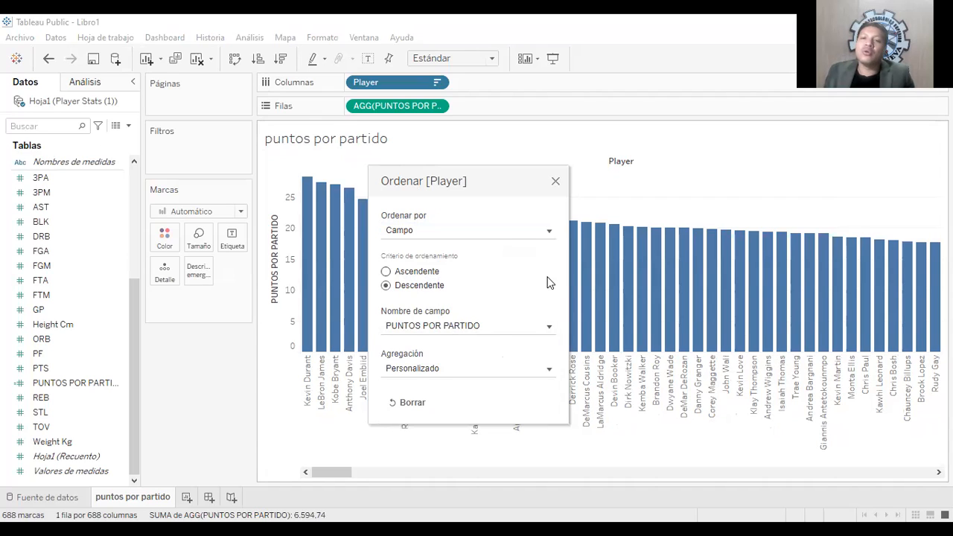
pyautogui.click(555, 182)
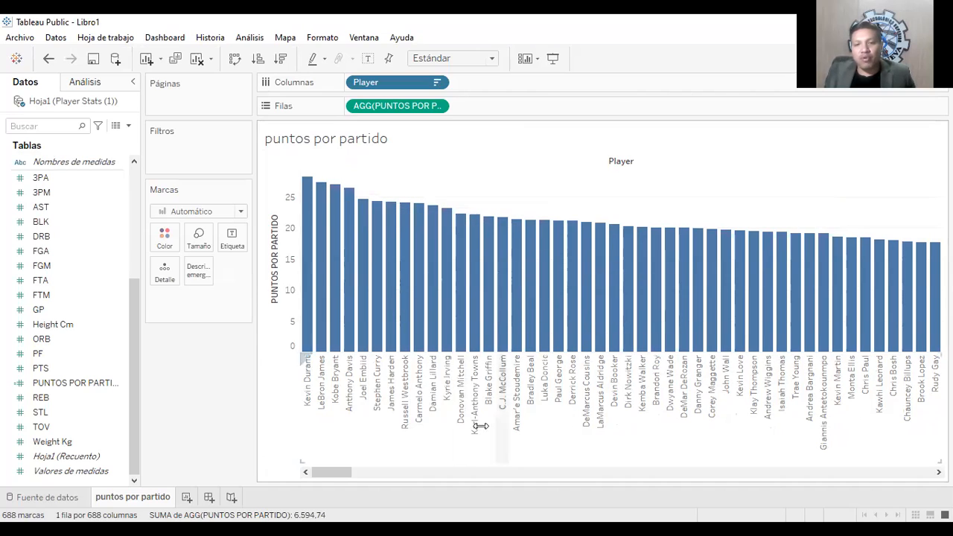
pyautogui.moveTo(322, 474)
pyautogui.mouseDown()
pyautogui.moveTo(681, 490)
pyautogui.moveTo(788, 478)
pyautogui.moveTo(312, 472)
pyautogui.mouseUp()
pyautogui.moveTo(399, 270)
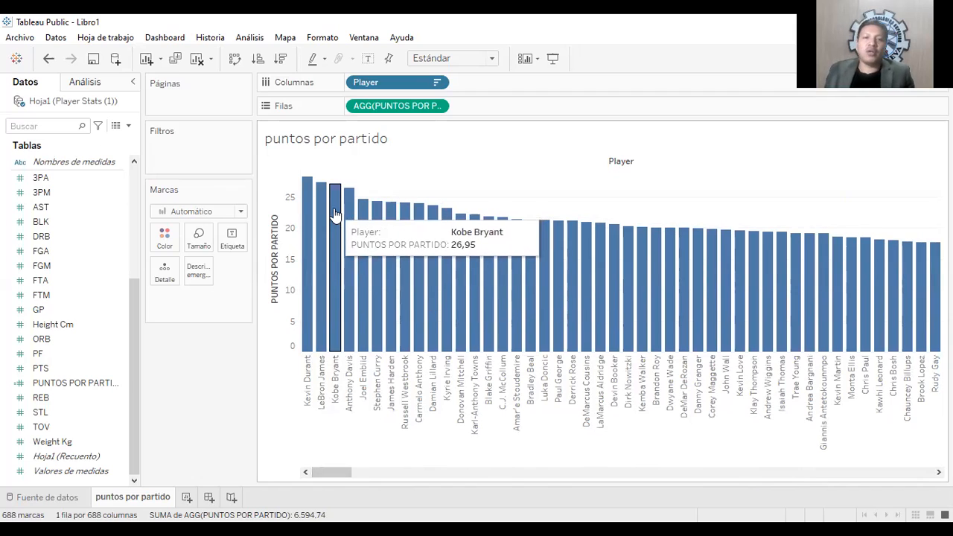
# Step: Reopen the Player sort settings, switch the order to ascending and back to descending, and close them
pyautogui.click(438, 85)
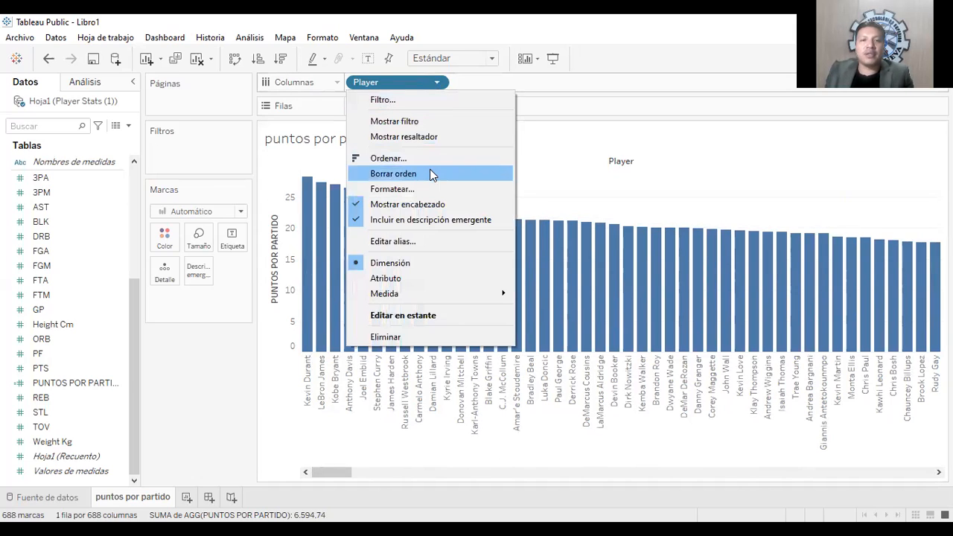
pyautogui.click(449, 230)
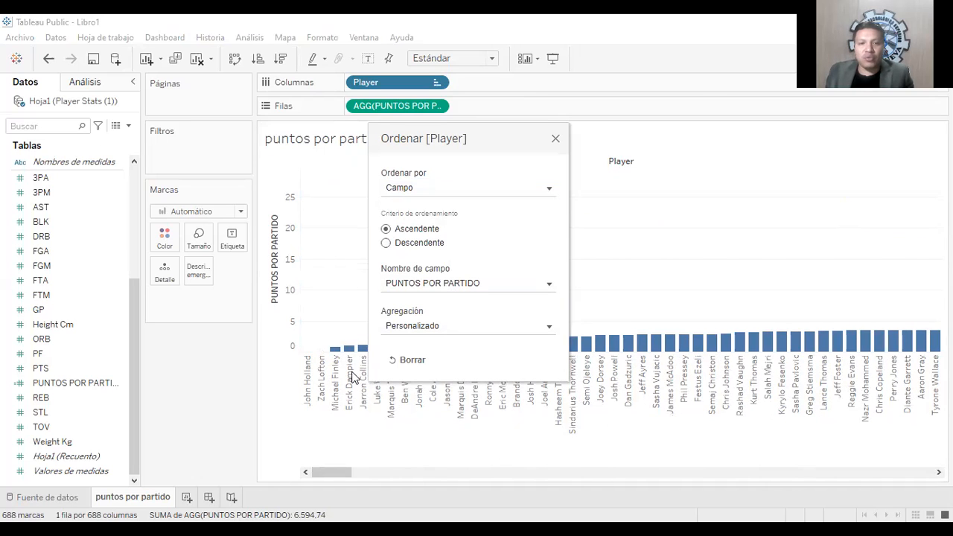
pyautogui.click(416, 242)
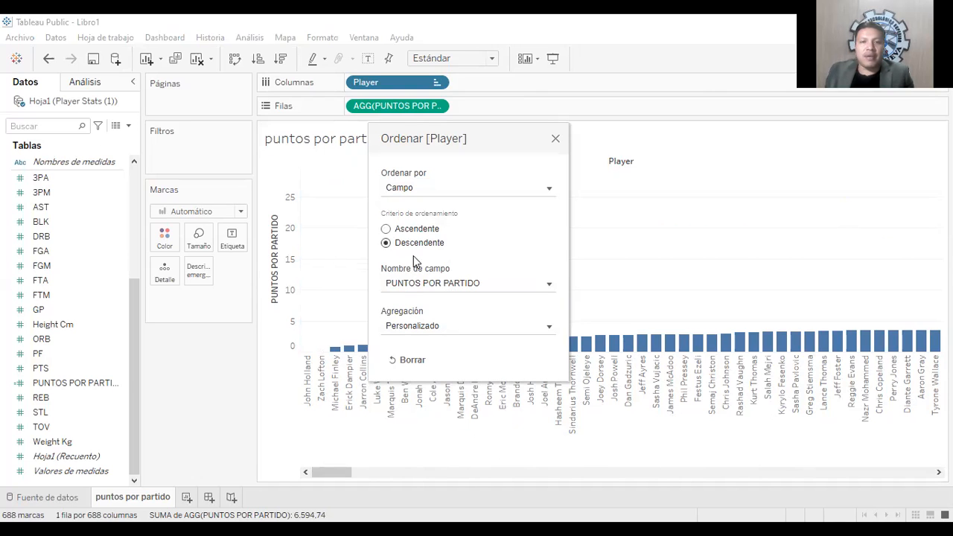
pyautogui.click(555, 140)
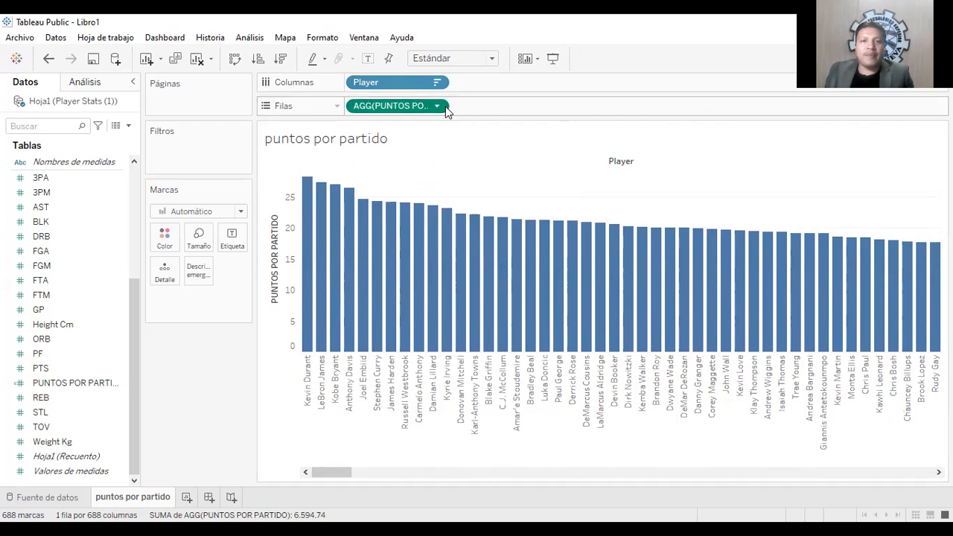
# Step: Show the filter for the PUNTOS POR PARTIDO measure and hide its range control again
pyautogui.click(438, 106)
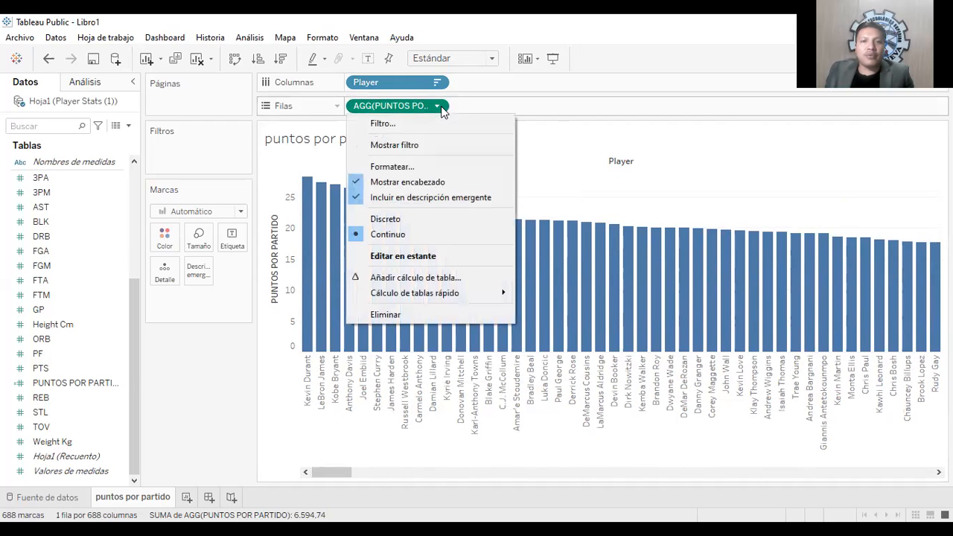
pyautogui.click(429, 154)
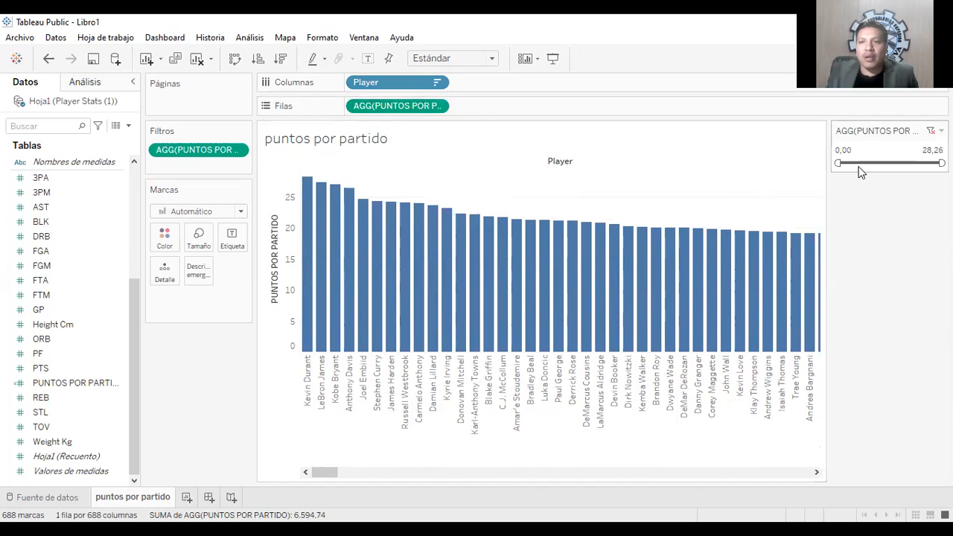
pyautogui.moveTo(837, 163)
pyautogui.mouseDown()
pyautogui.moveTo(865, 163)
pyautogui.moveTo(834, 165)
pyautogui.mouseUp()
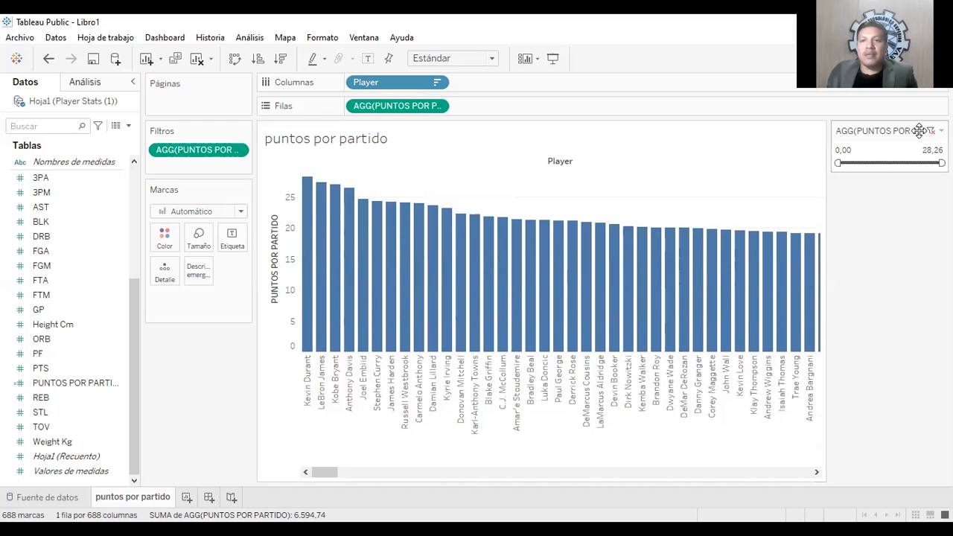
pyautogui.click(438, 105)
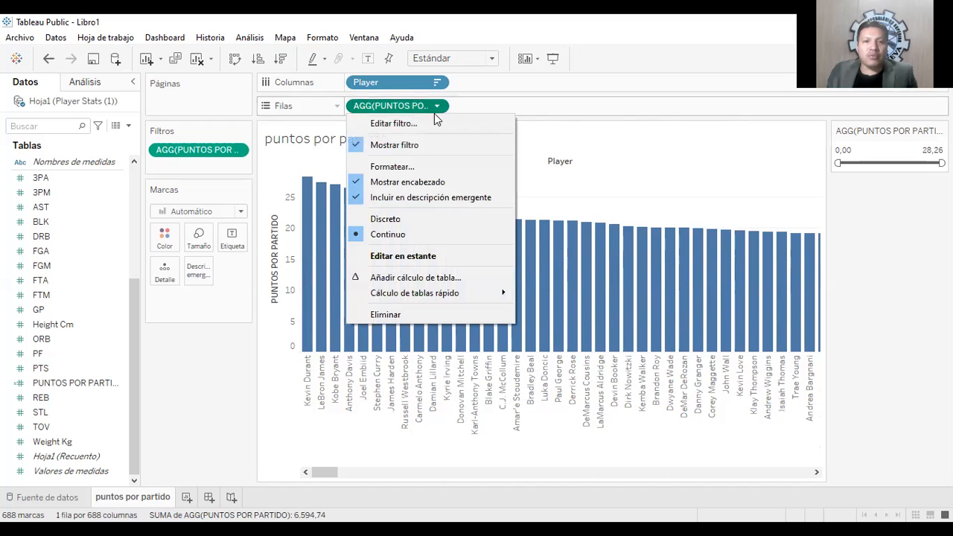
pyautogui.click(408, 145)
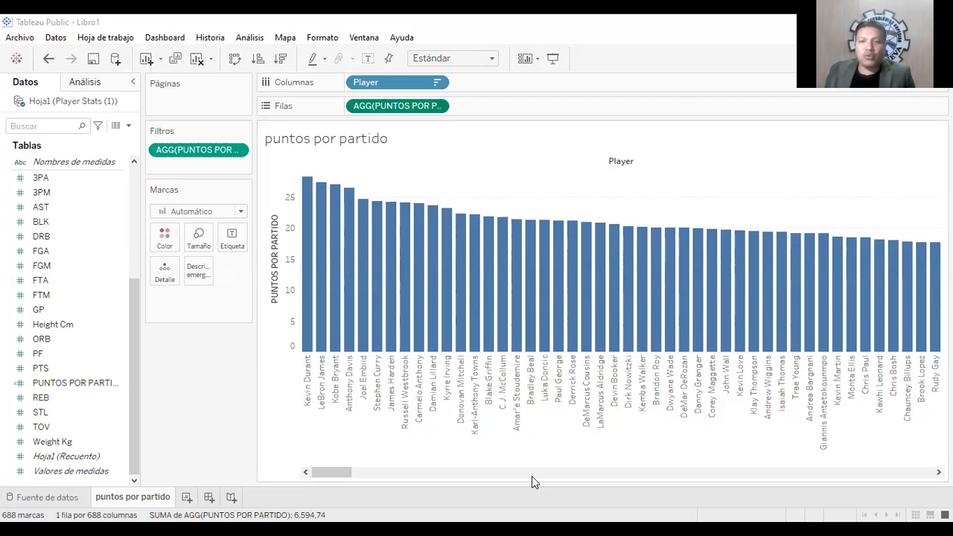
# Step: Filter Player with a limit by field (Por campo), keeping the top (Superior) 20 by PUNTOS POR PARTIDO
pyautogui.moveTo(684, 477); pyautogui.dragTo(308, 449)
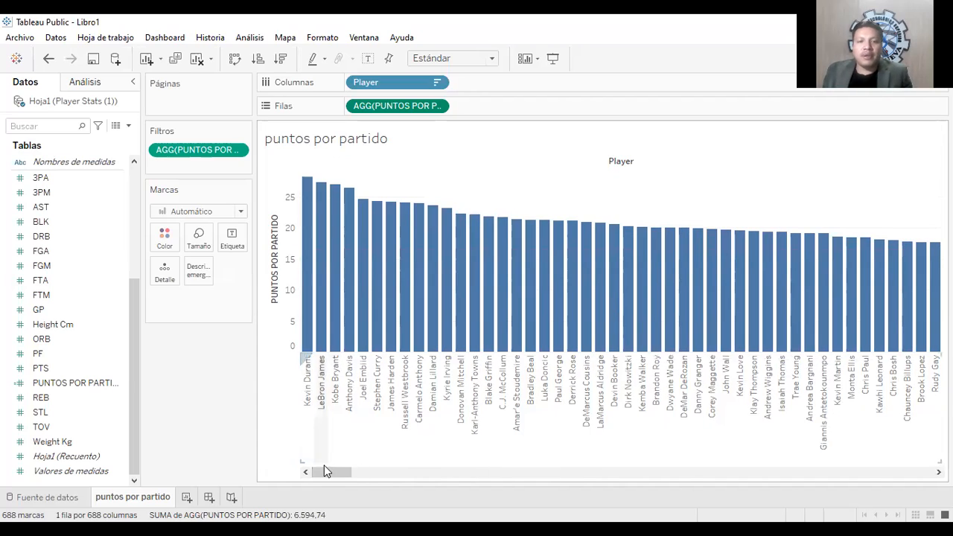
pyautogui.moveTo(375, 475); pyautogui.dragTo(325, 447)
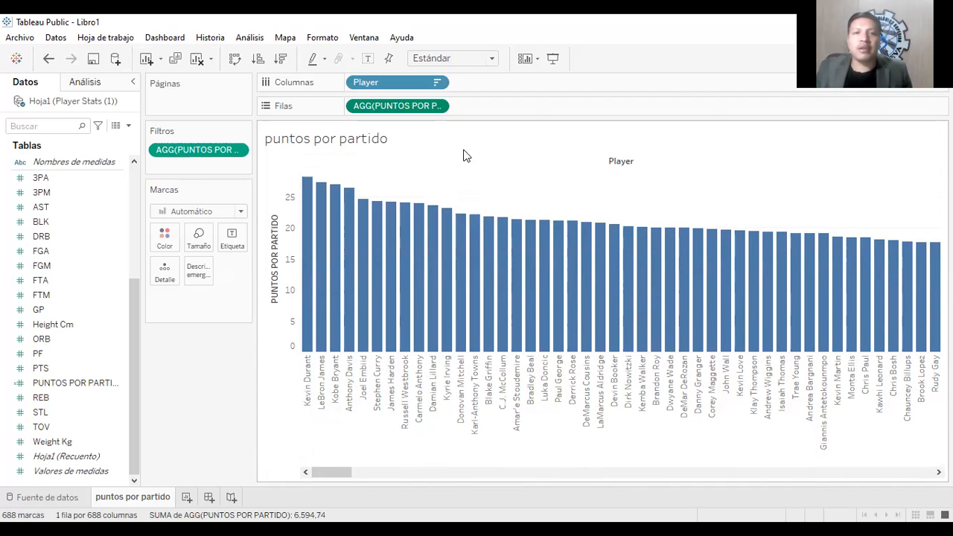
pyautogui.click(438, 83)
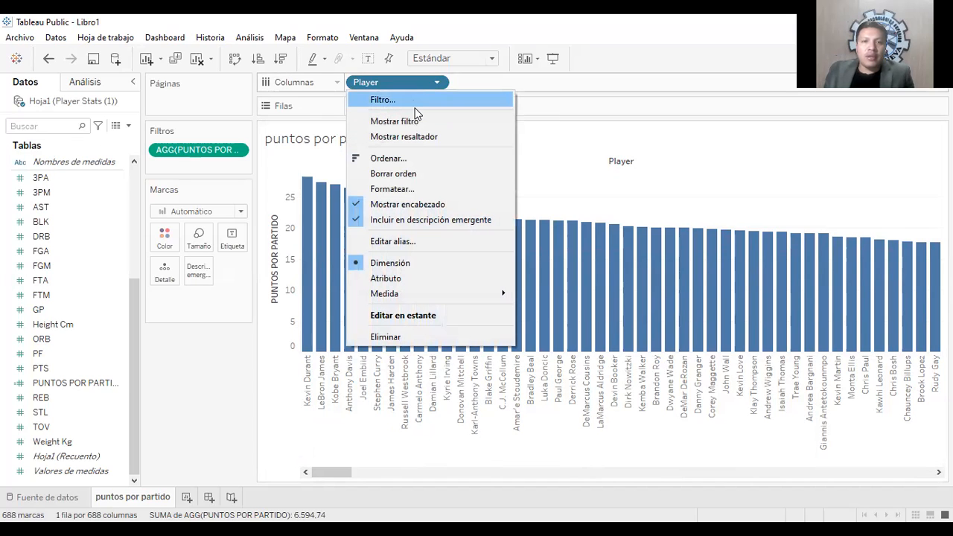
pyautogui.click(383, 100)
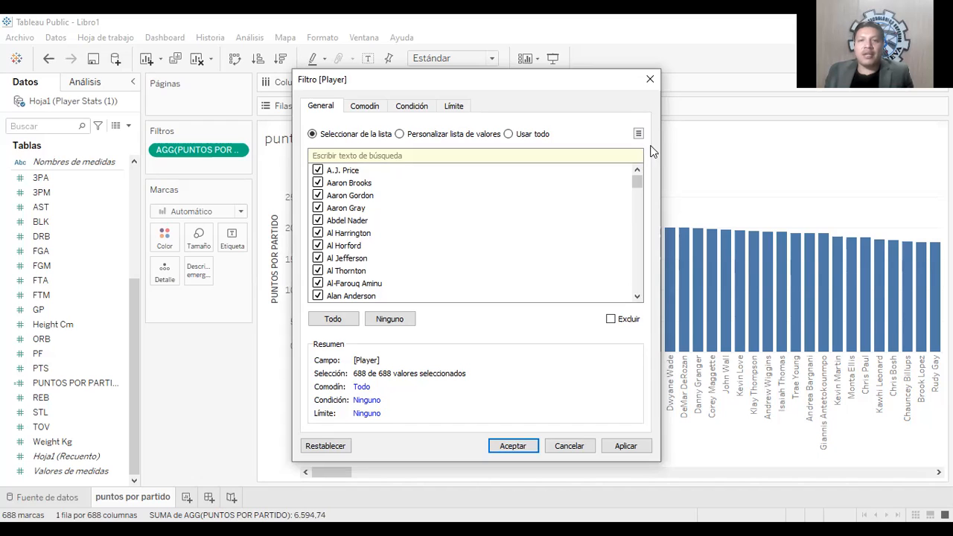
pyautogui.click(365, 106)
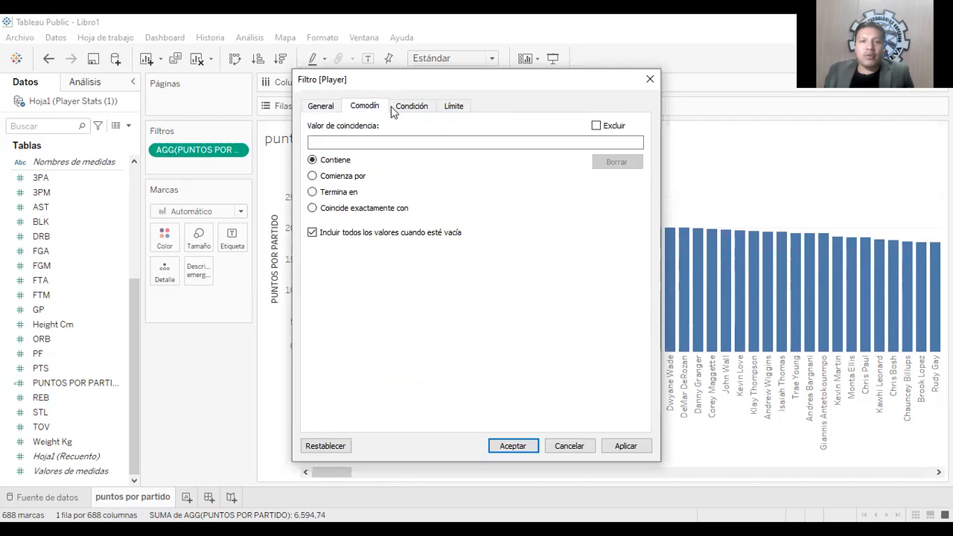
pyautogui.click(400, 108)
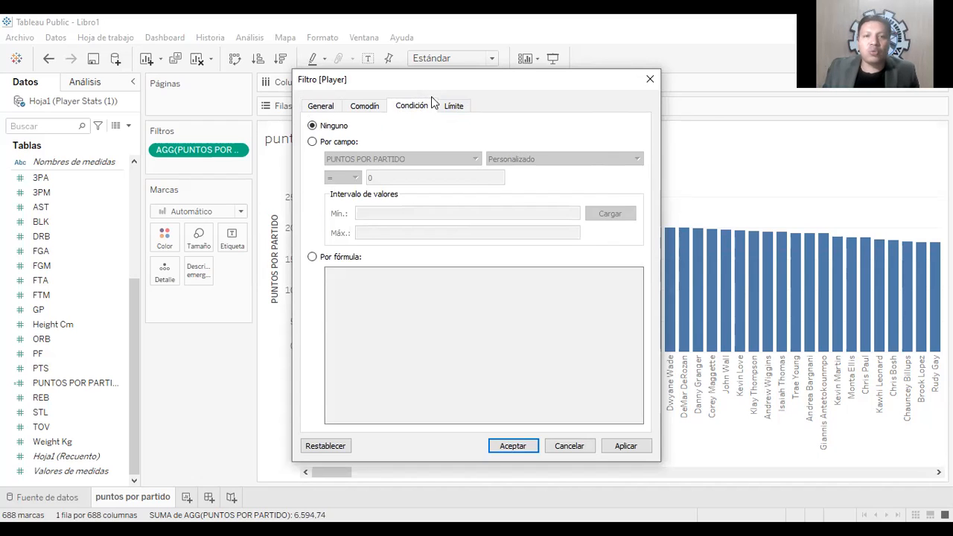
pyautogui.click(461, 110)
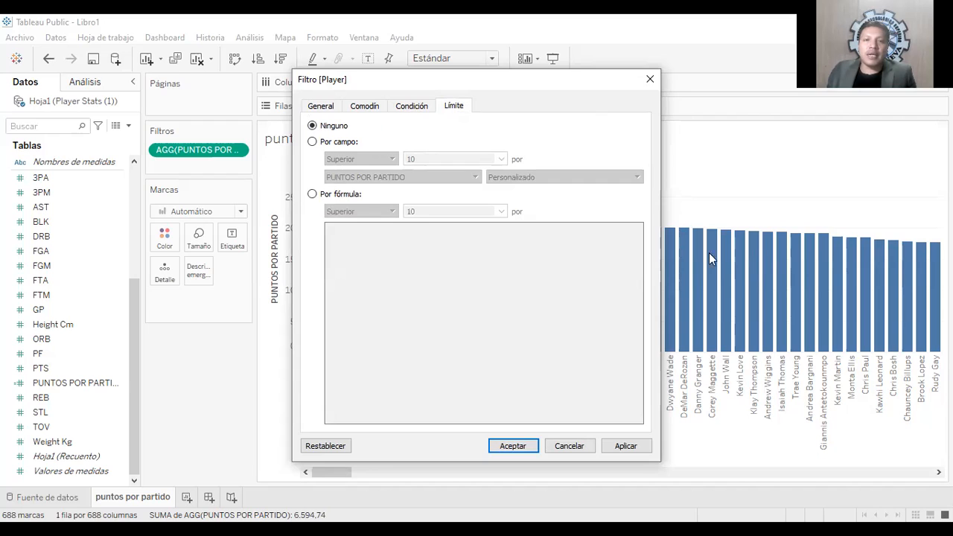
pyautogui.click(313, 142)
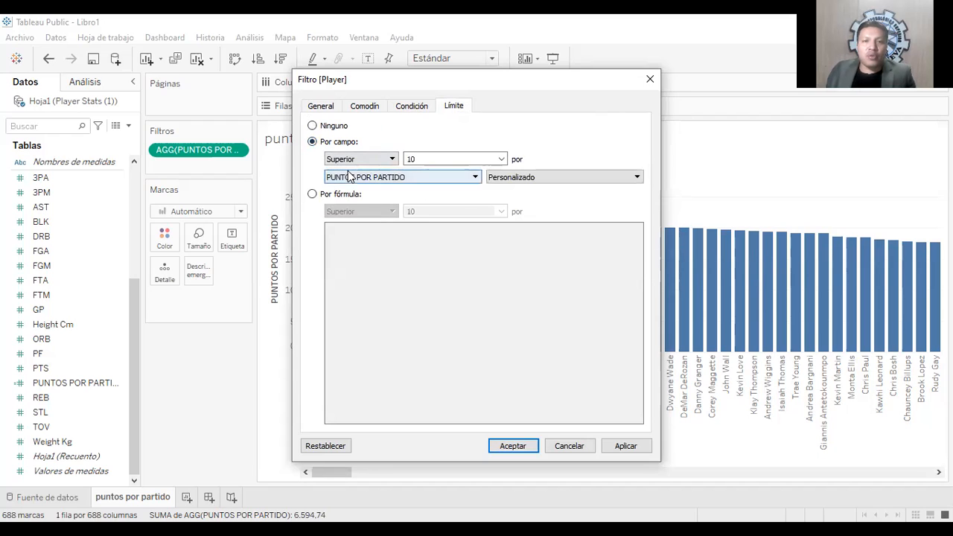
pyautogui.click(502, 161)
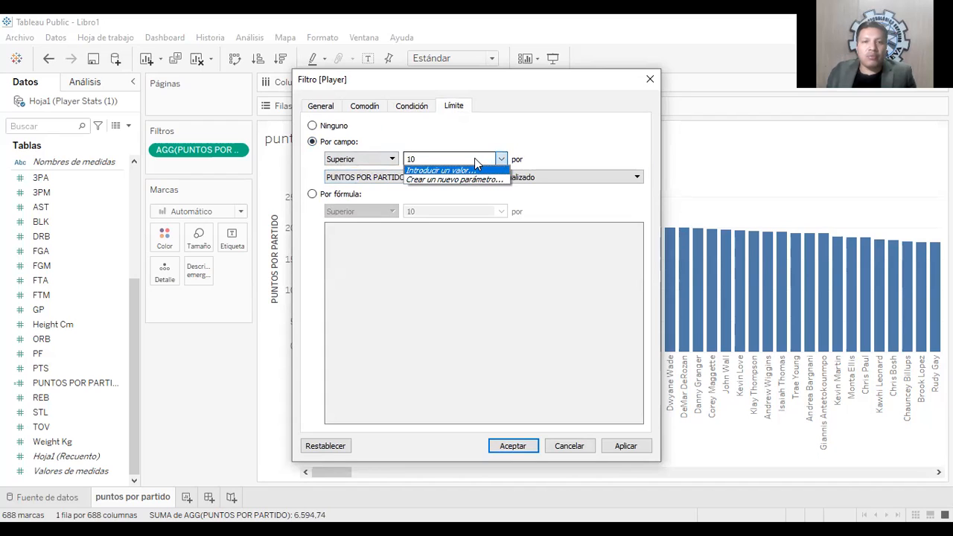
pyautogui.click(474, 158)
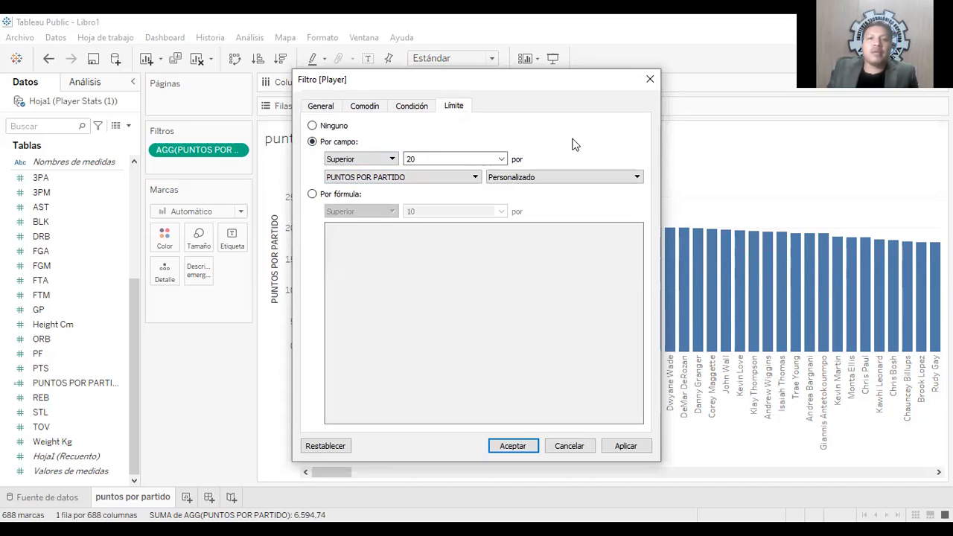
pyautogui.click(494, 445)
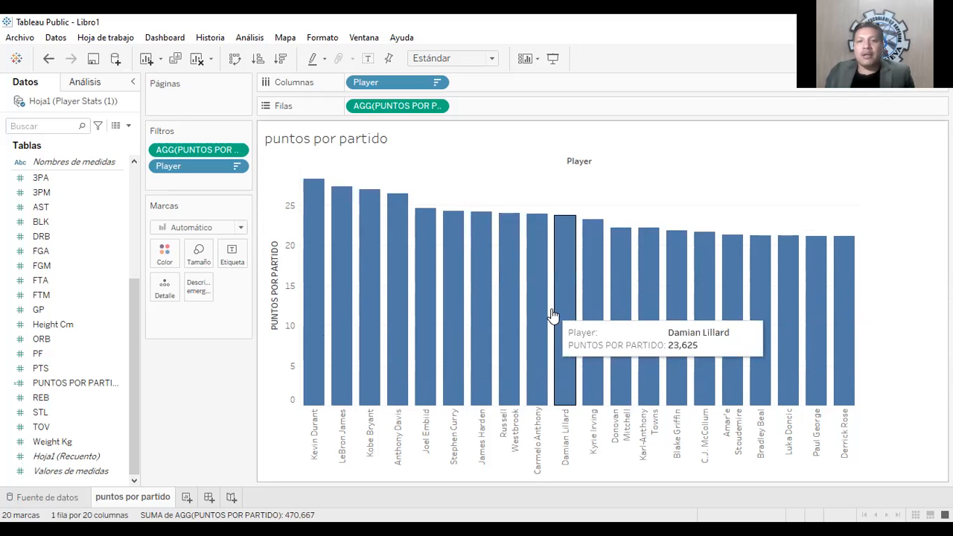
# Step: Edit the Player filter so its limit keeps only the top 5 by PUNTOS POR PARTIDO
pyautogui.click(437, 83)
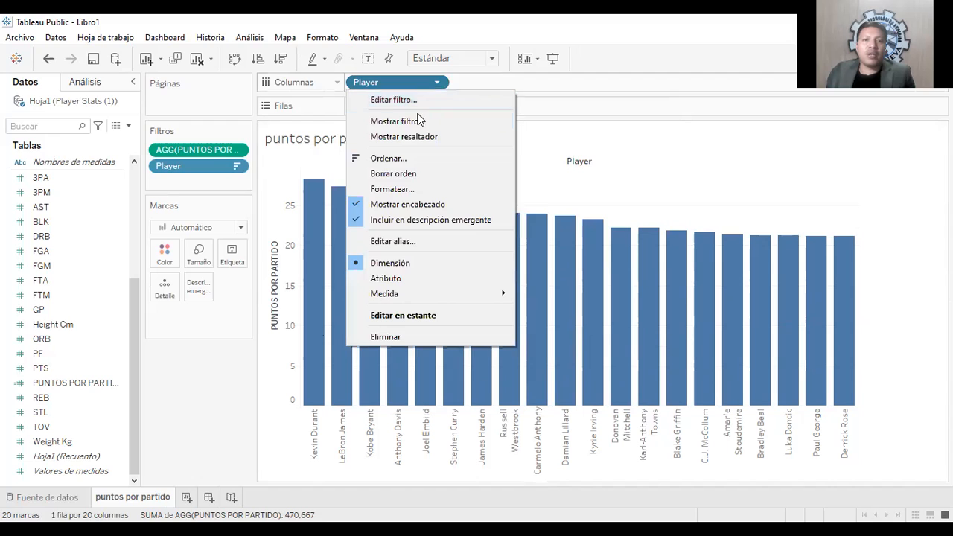
pyautogui.click(402, 99)
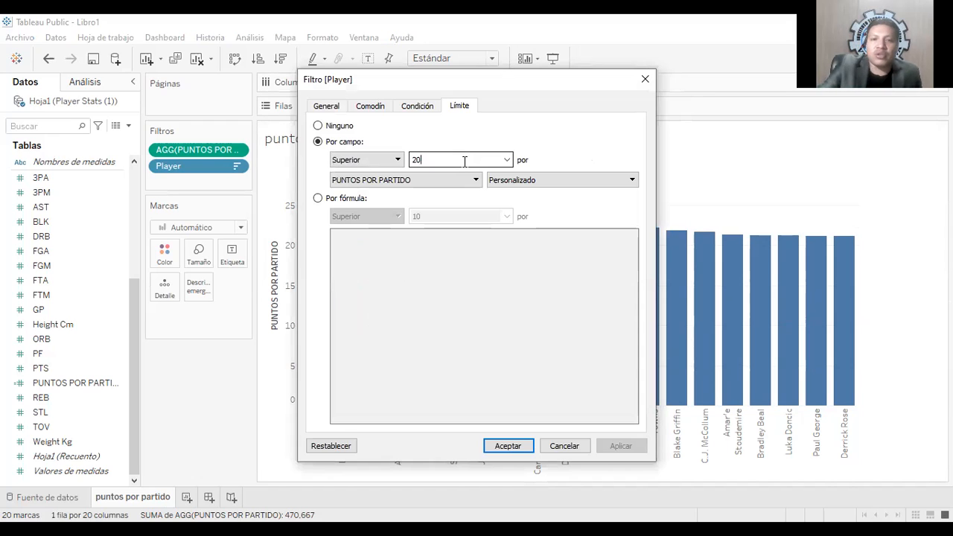
pyautogui.press('BackSpace')
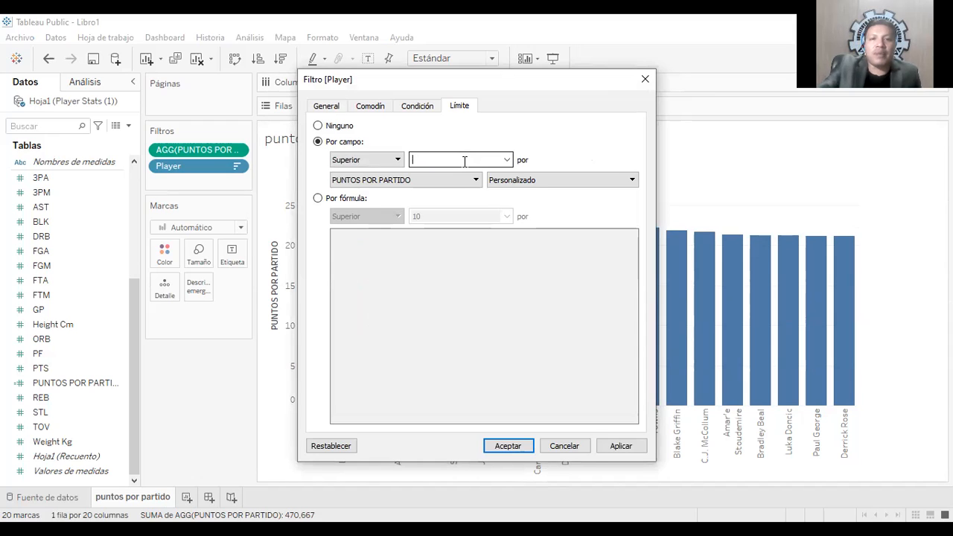
pyautogui.click(508, 445)
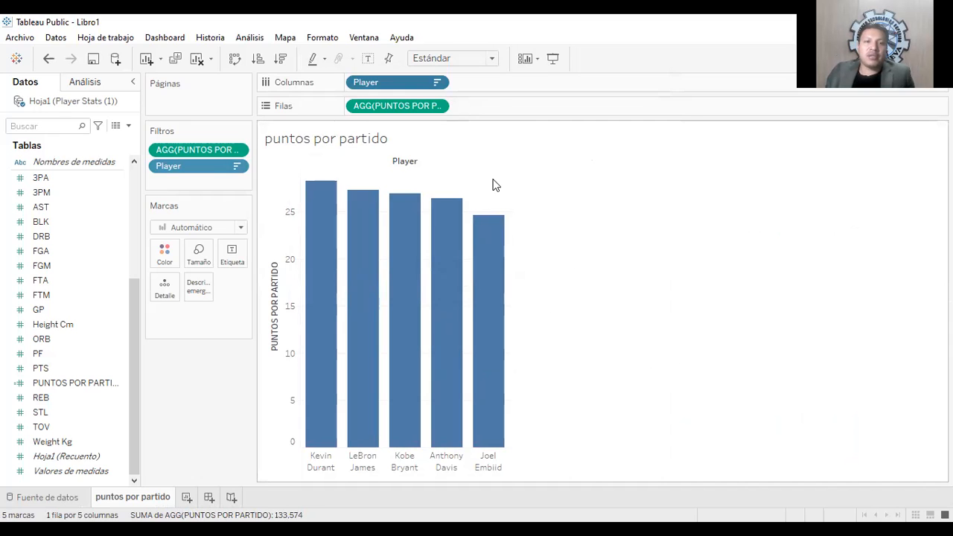
# Step: Convert the bar chart to a treemap (mapas en árbol) and inspect the players' rectangles
pyautogui.click(915, 58)
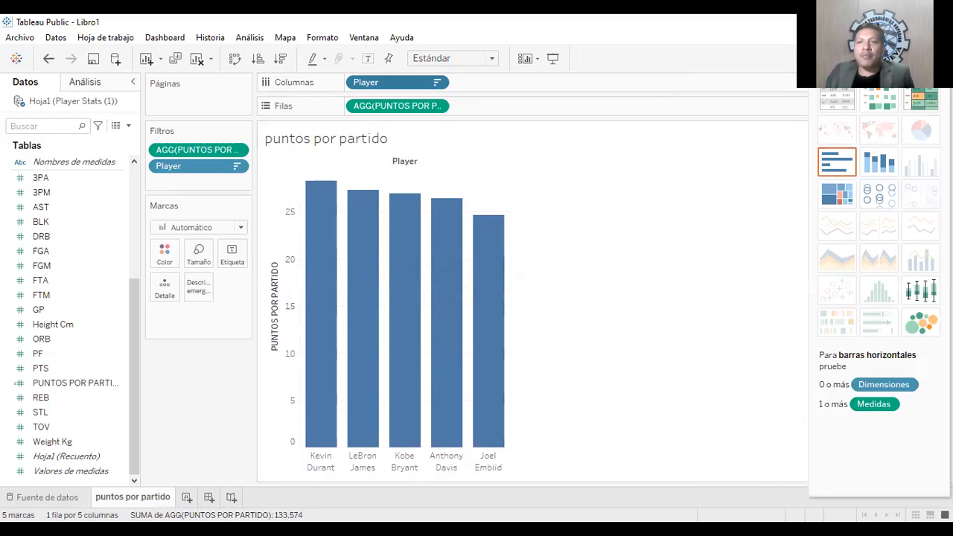
pyautogui.click(847, 192)
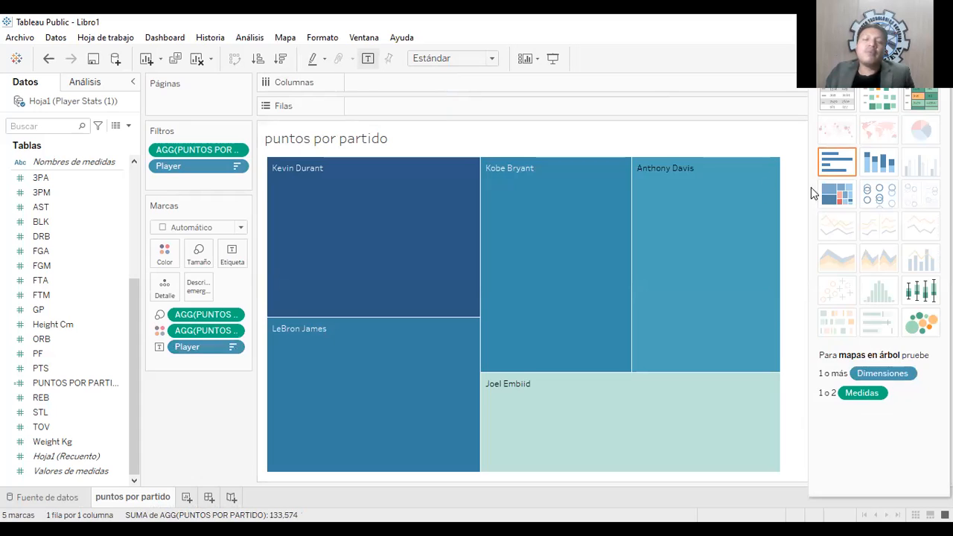
pyautogui.moveTo(562, 285)
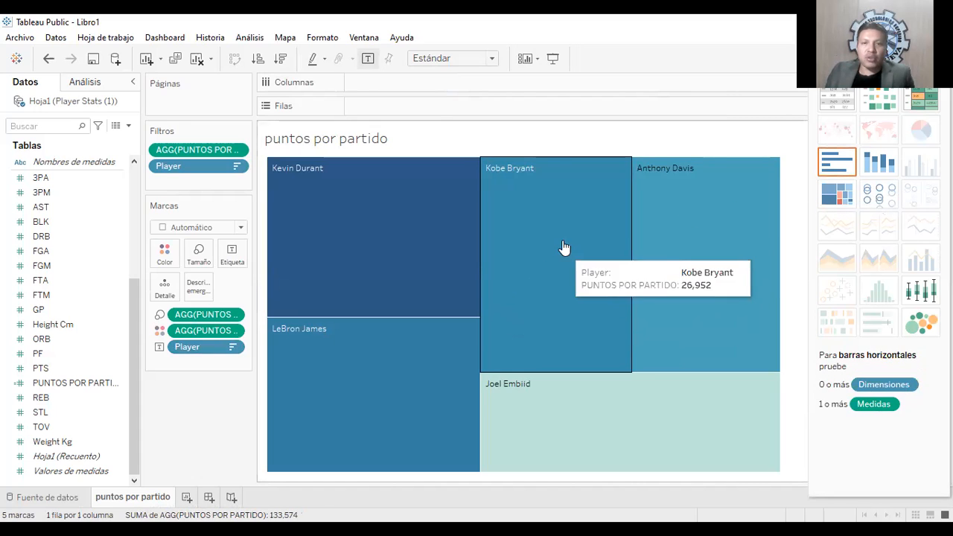
pyautogui.moveTo(390, 226)
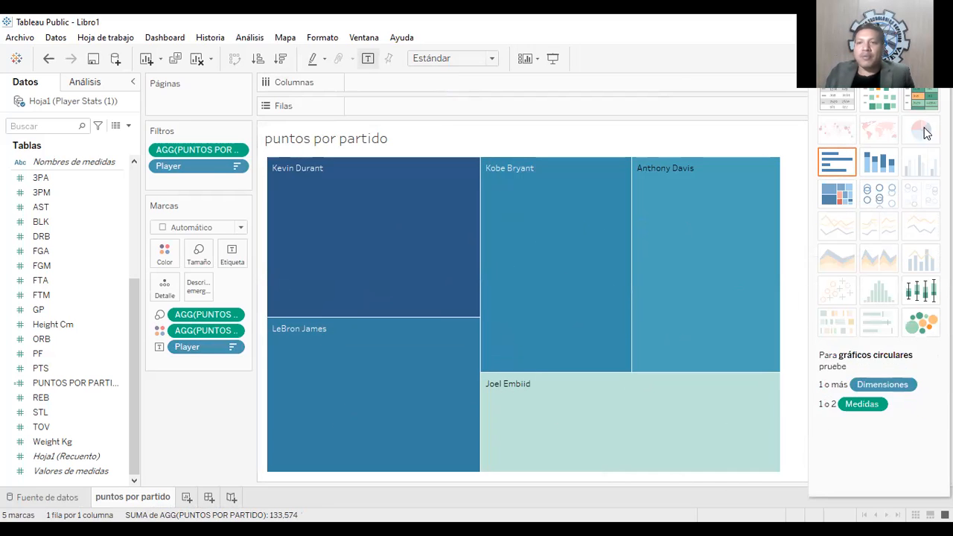
pyautogui.moveTo(686, 318)
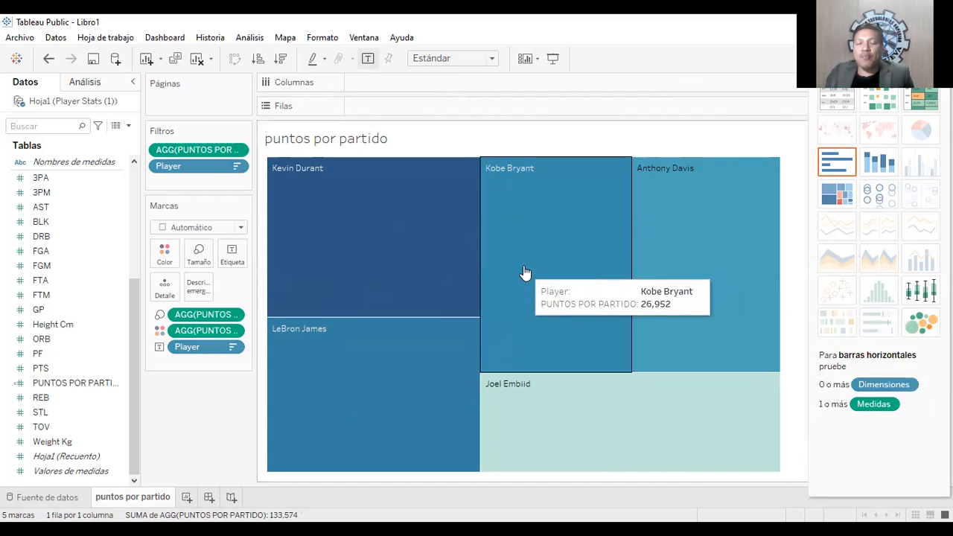
pyautogui.moveTo(342, 293)
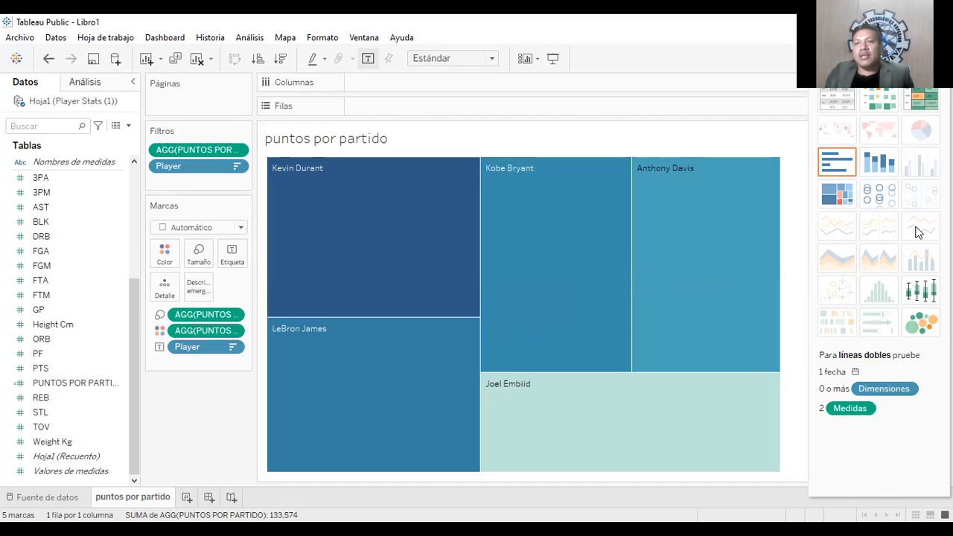
# Step: Try the circle view for the chart and replace it with stacked bars (barras apiladas)
pyautogui.click(884, 202)
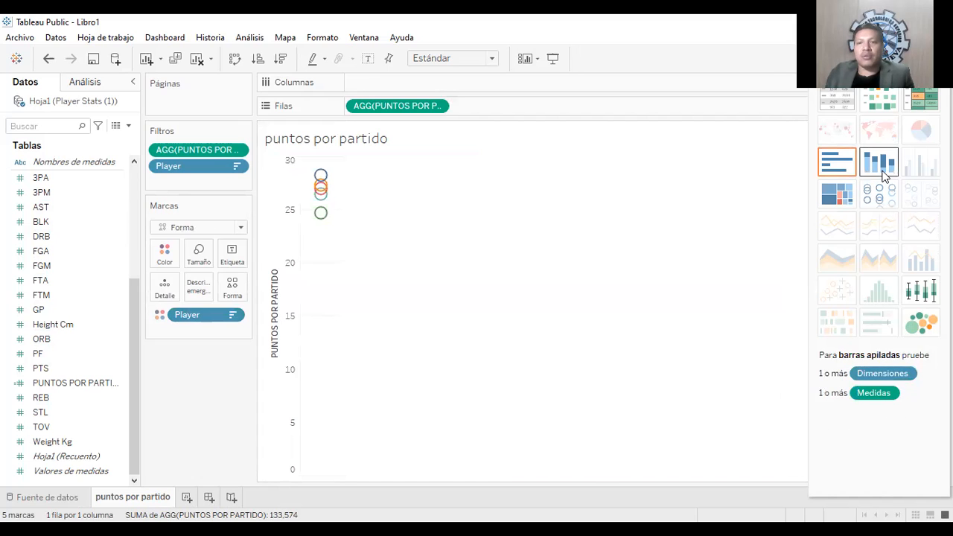
pyautogui.click(879, 165)
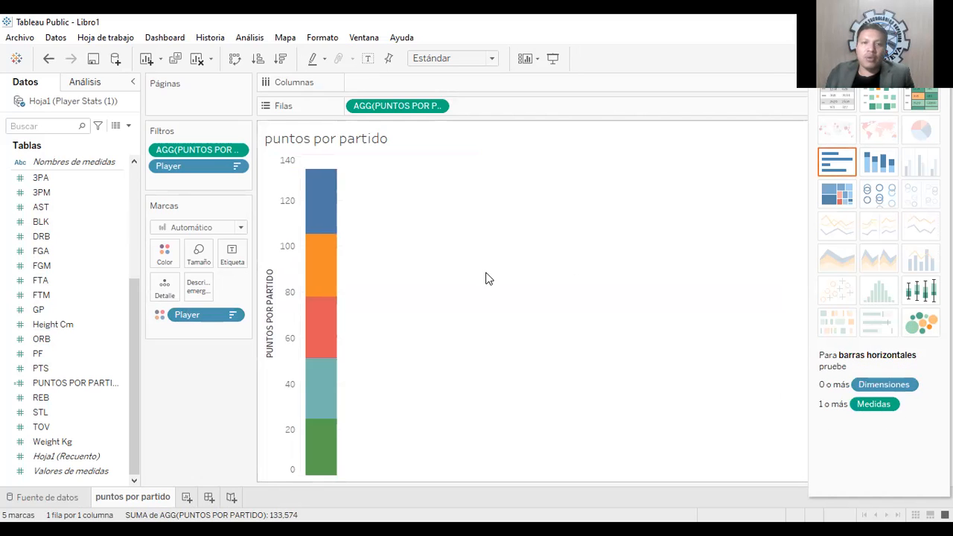
# Step: Switch the chart back to horizontal bars (barras horizontales) and swap rows and columns so Player runs along the columns
pyautogui.click(845, 163)
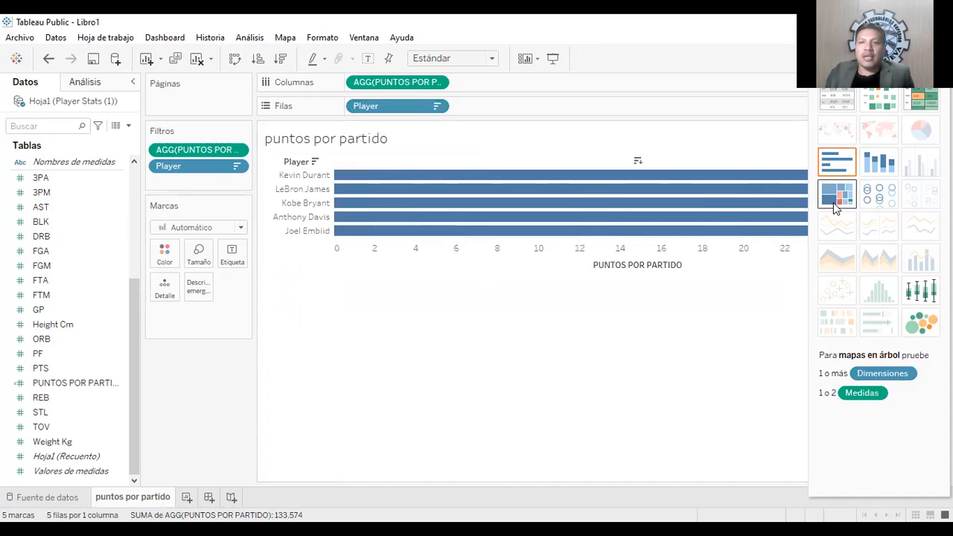
pyautogui.click(834, 195)
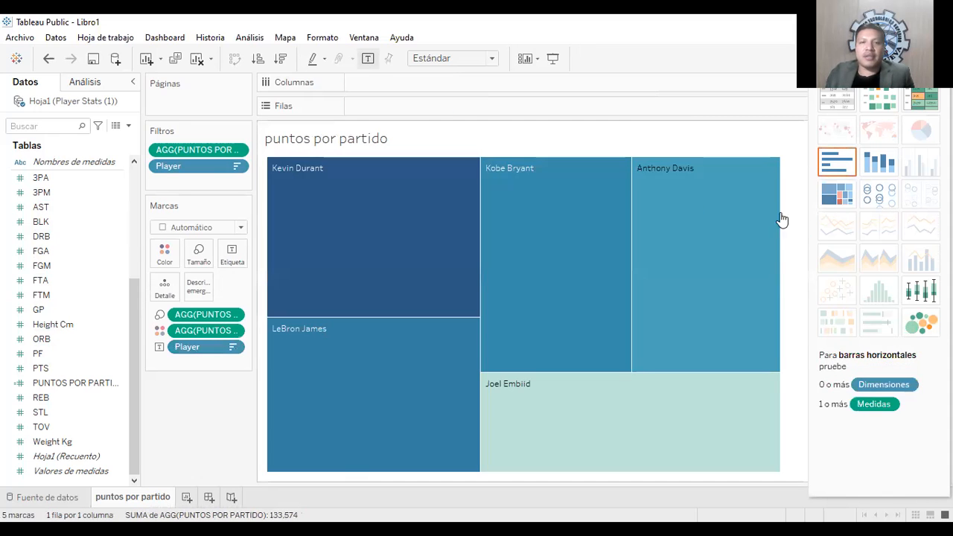
pyautogui.click(834, 163)
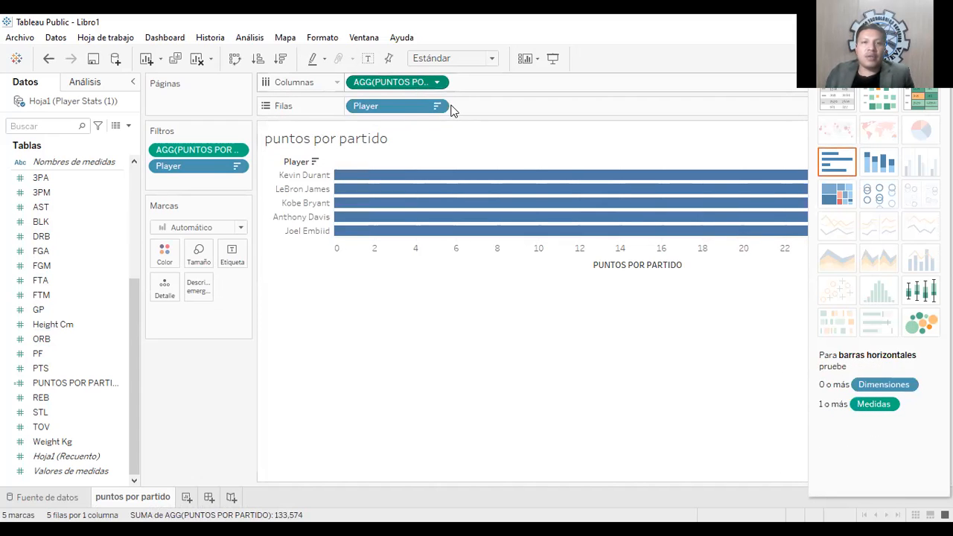
pyautogui.moveTo(452, 110); pyautogui.dragTo(406, 106)
pyautogui.hotkey('ctrl', 'w')
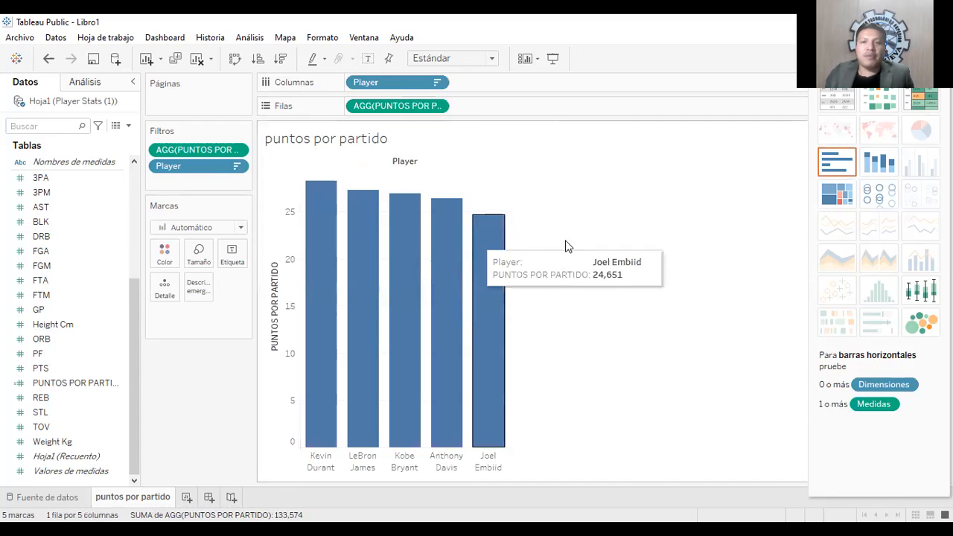
pyautogui.click(914, 59)
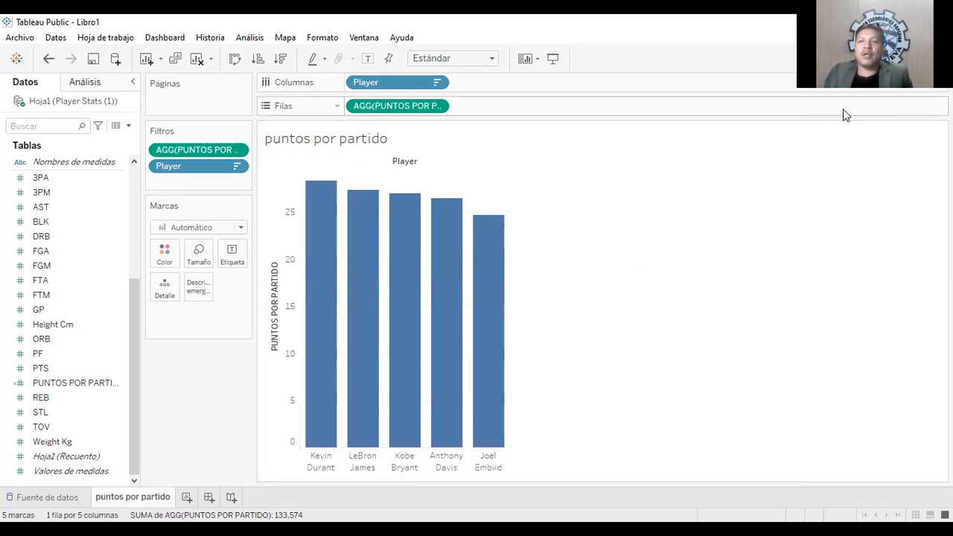
# Step: Edit the Player filter so its limit keeps the top (Superior) 20 by PUNTOS POR PARTIDO
pyautogui.moveTo(494, 229)
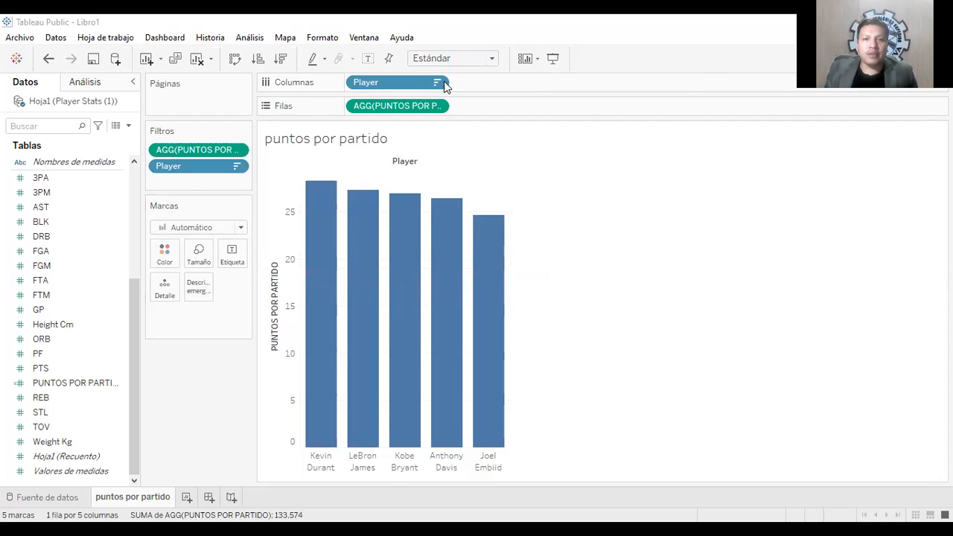
pyautogui.click(437, 82)
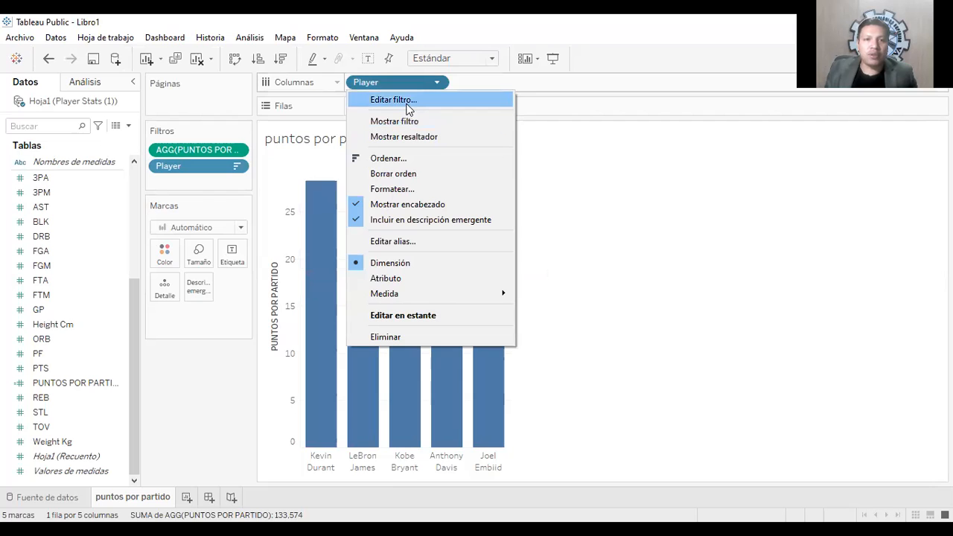
pyautogui.click(447, 100)
pyautogui.click(448, 162)
pyautogui.press('BackSpace')
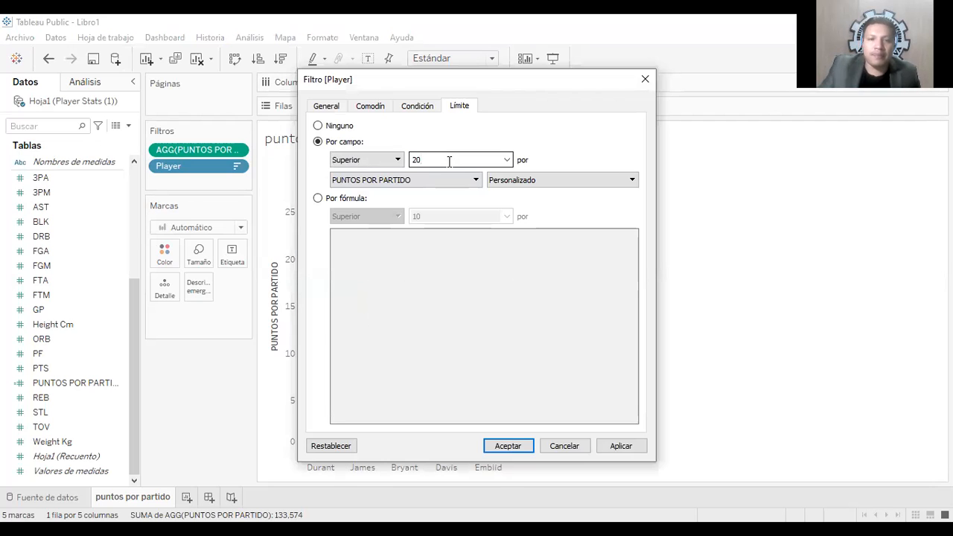
pyautogui.click(508, 446)
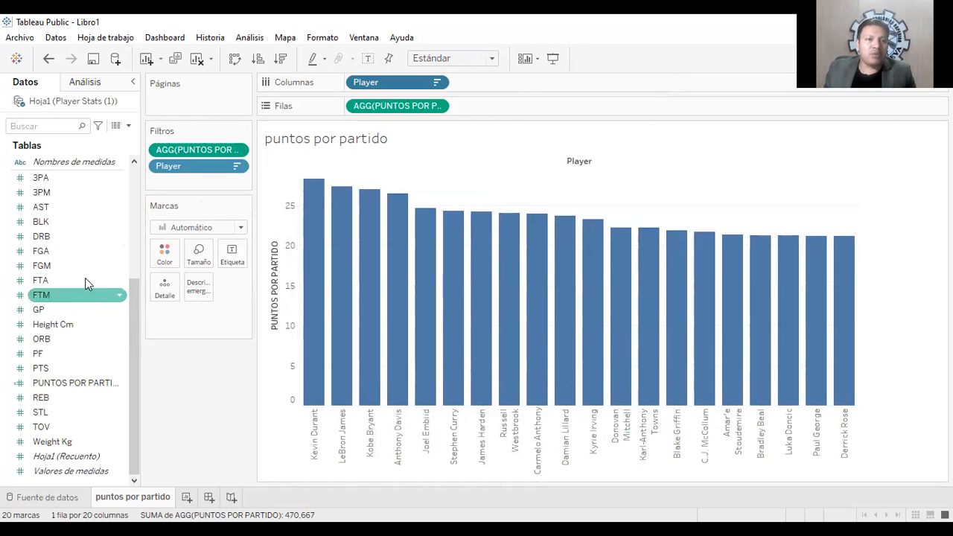
# Step: Add a Stage filter with both Playoffs and Regular_Season selected
pyautogui.moveTo(132, 350); pyautogui.dragTo(138, 301)
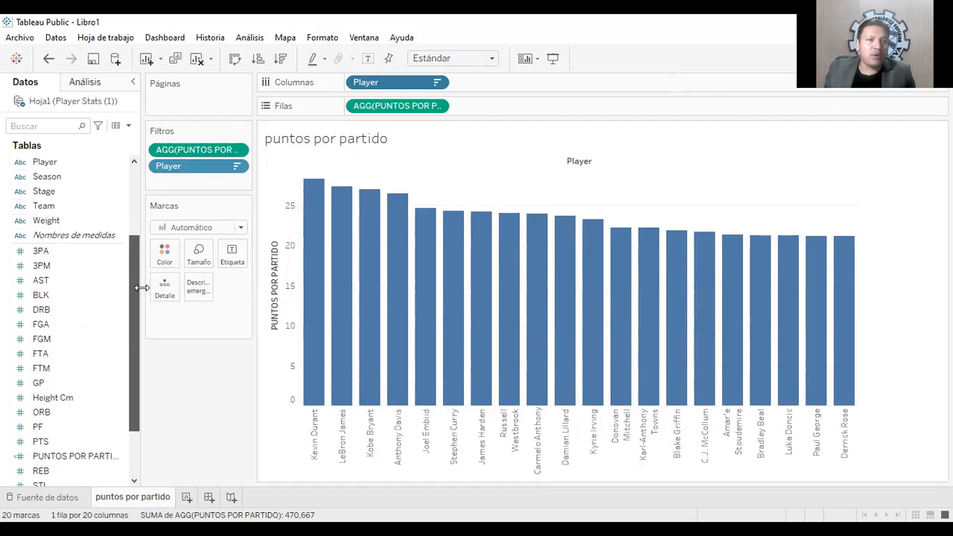
pyautogui.moveTo(177, 184); pyautogui.dragTo(207, 190)
pyautogui.click(327, 172)
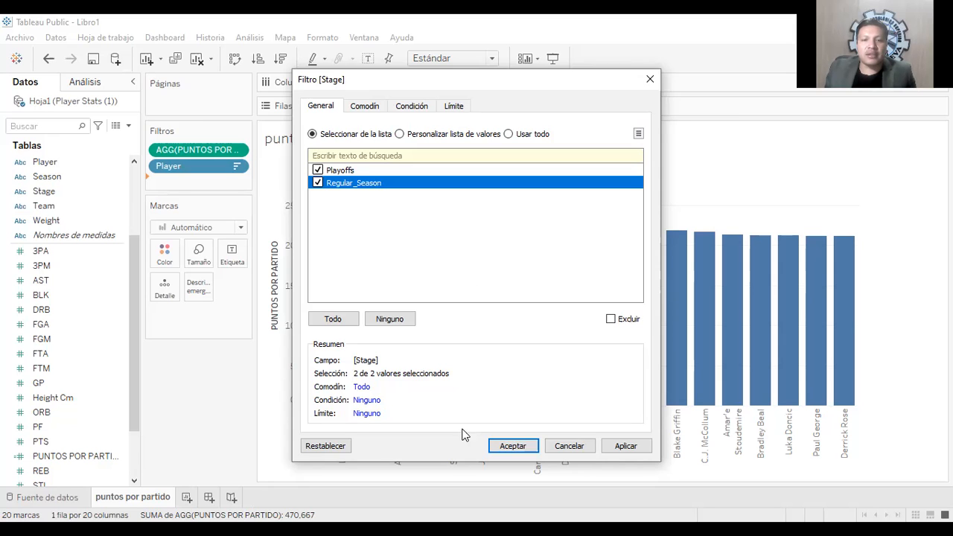
pyautogui.click(506, 445)
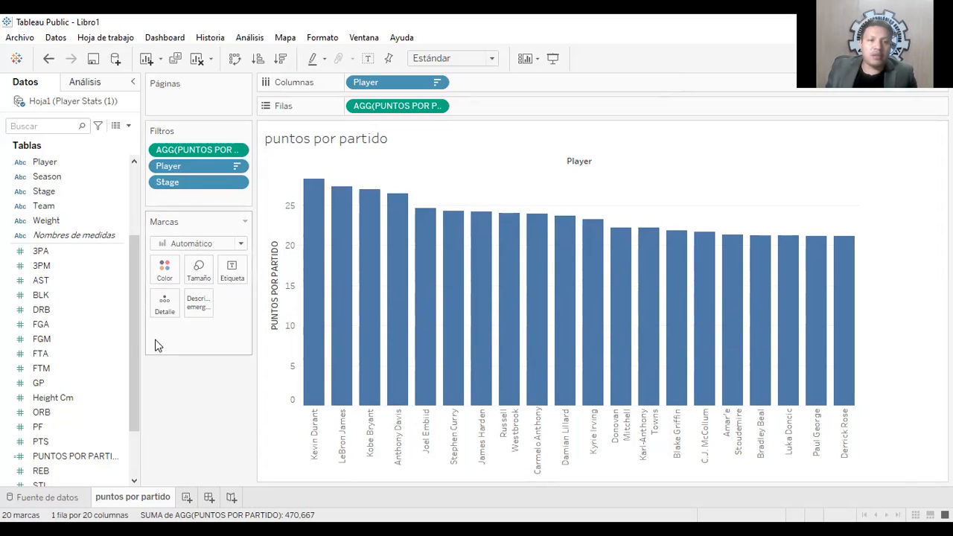
pyautogui.moveTo(137, 336); pyautogui.dragTo(134, 353)
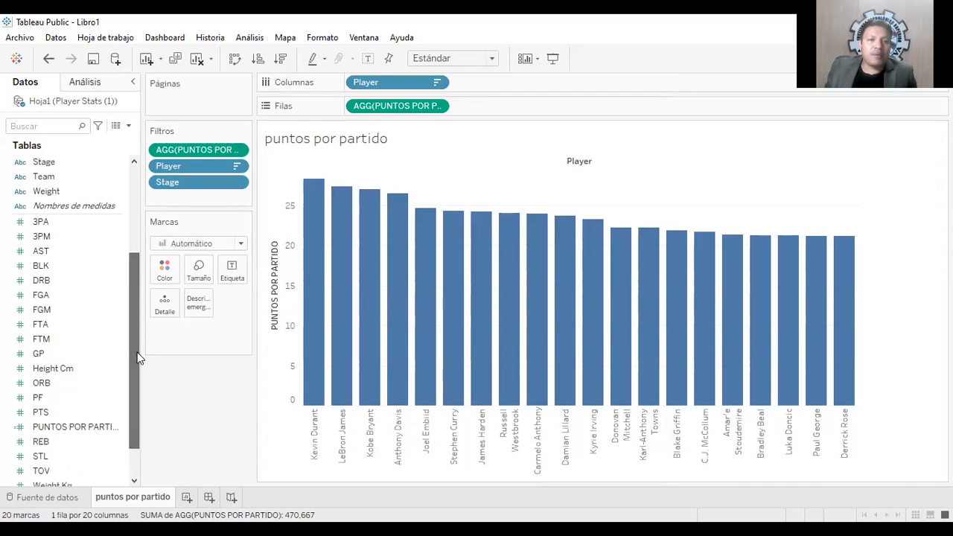
pyautogui.click(240, 244)
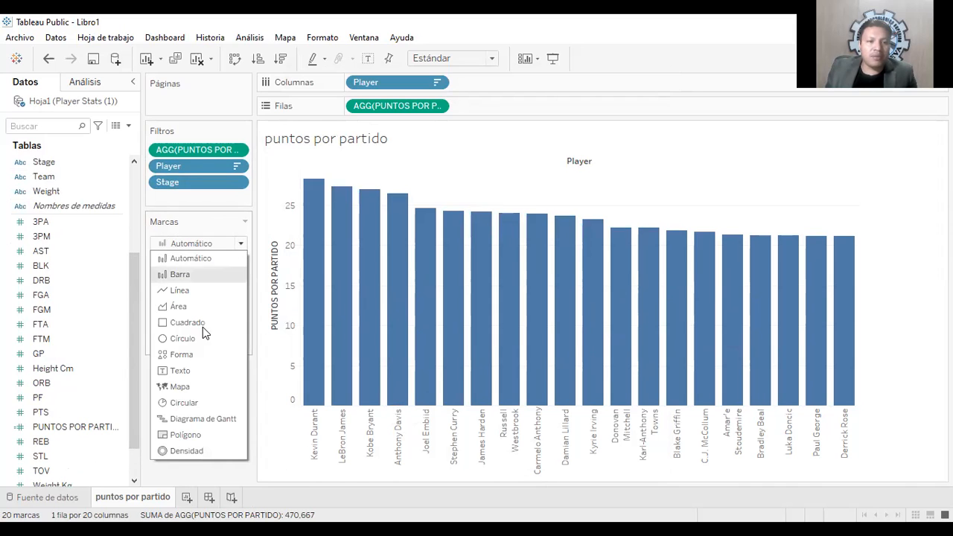
pyautogui.click(262, 392)
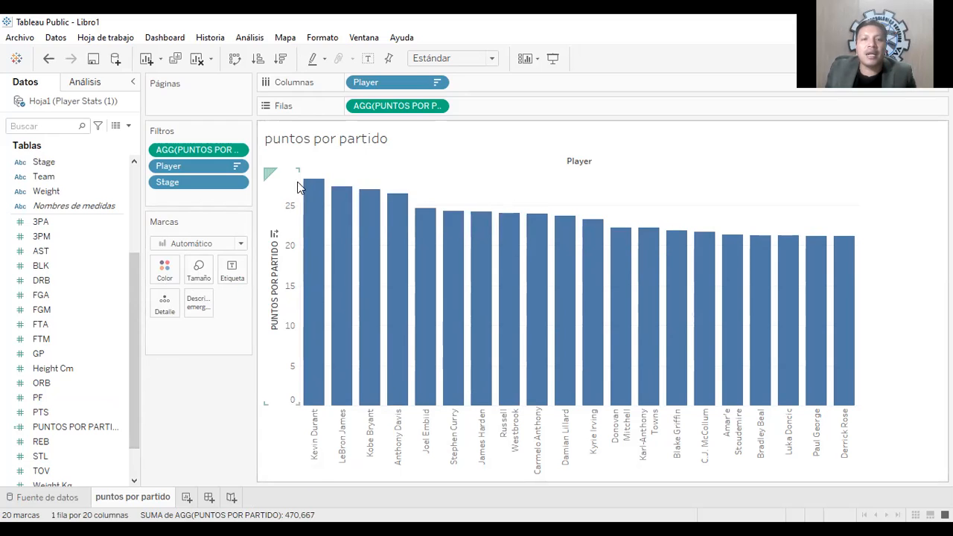
# Step: Label the bars with PUNTOS POR PARTIDO and color them by the same field
pyautogui.moveTo(310, 191)
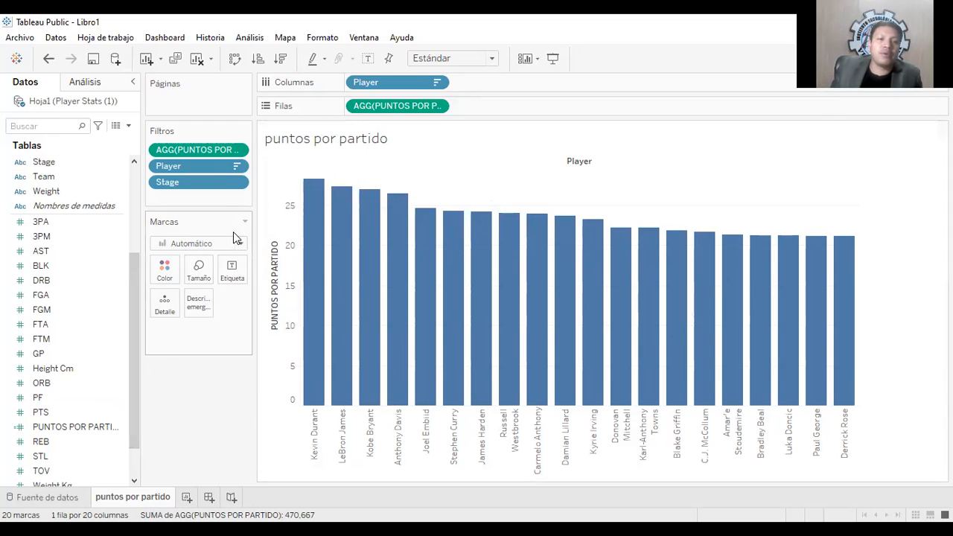
pyautogui.moveTo(381, 229)
pyautogui.moveTo(332, 306)
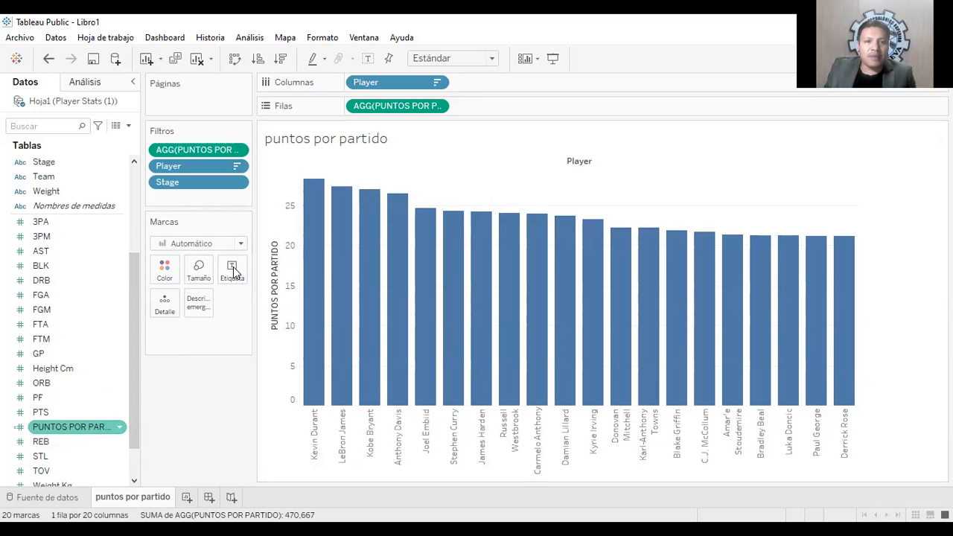
pyautogui.moveTo(233, 272); pyautogui.dragTo(233, 272)
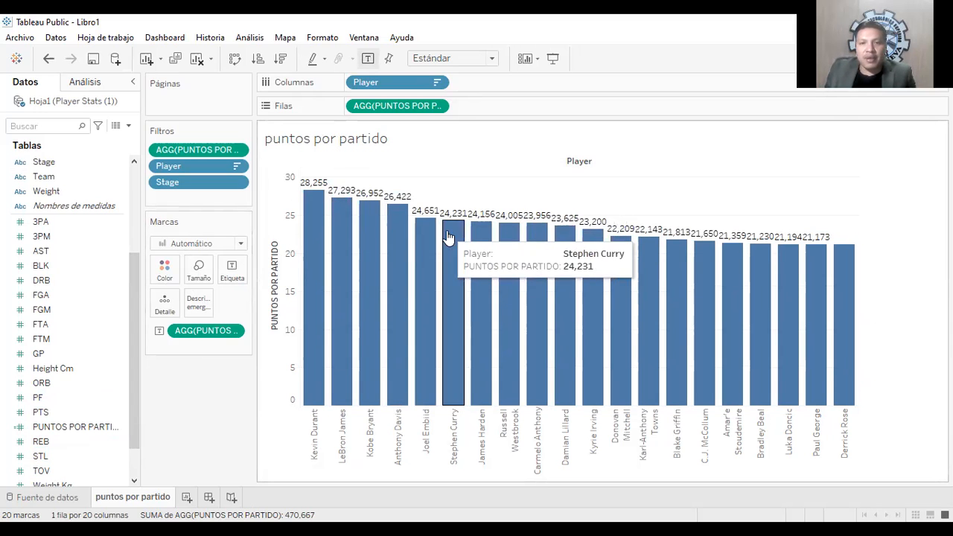
pyautogui.moveTo(109, 426); pyautogui.dragTo(179, 276)
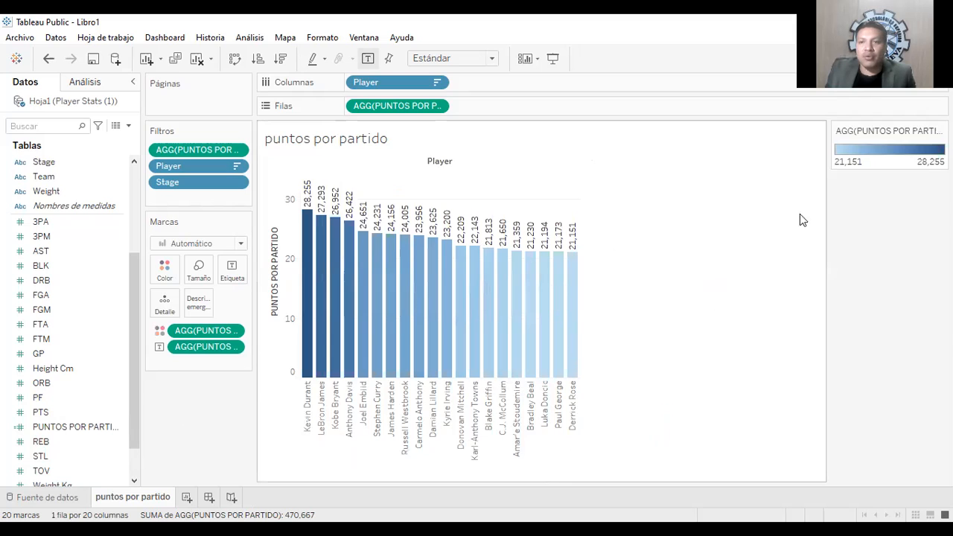
pyautogui.click(941, 130)
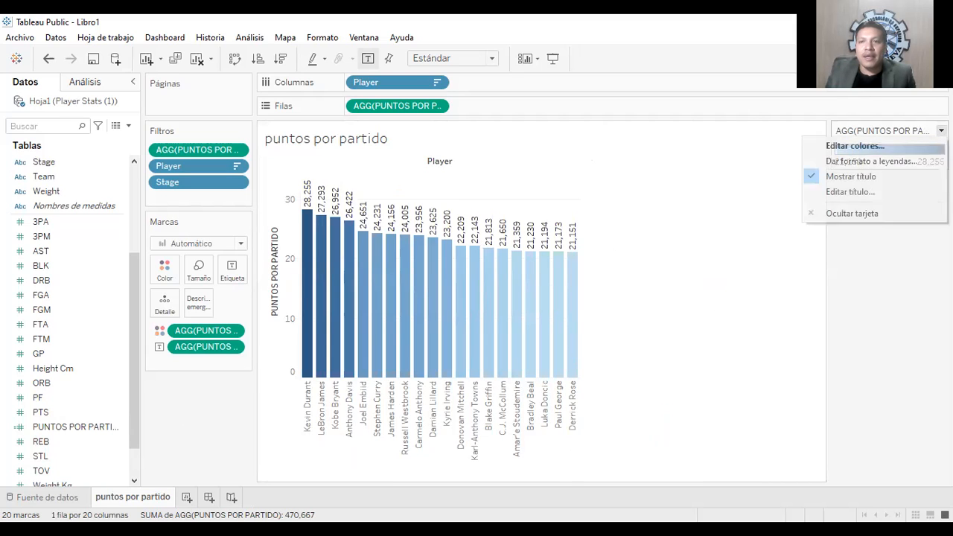
pyautogui.click(776, 237)
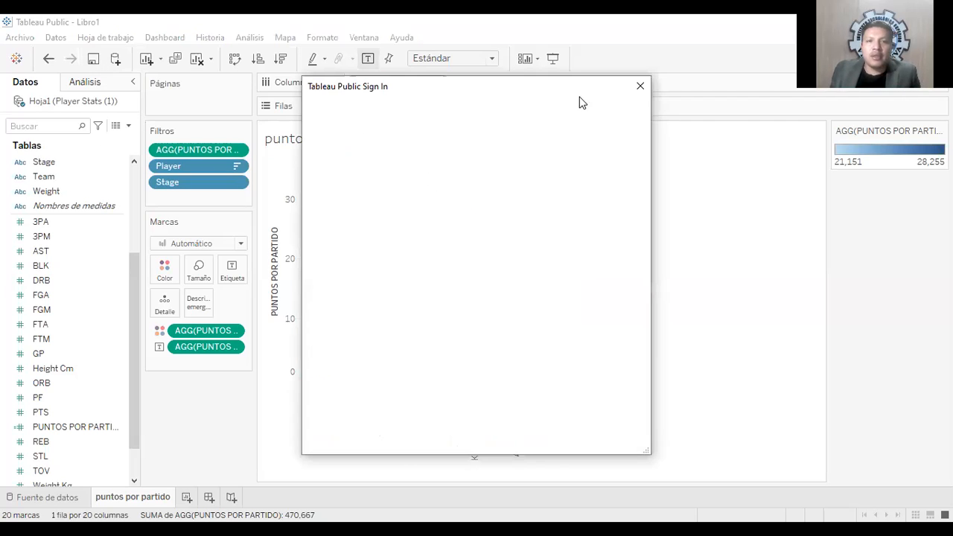
# Step: Dismiss the Tableau Public sign-in window and look at the options for saving the workbook
pyautogui.click(640, 86)
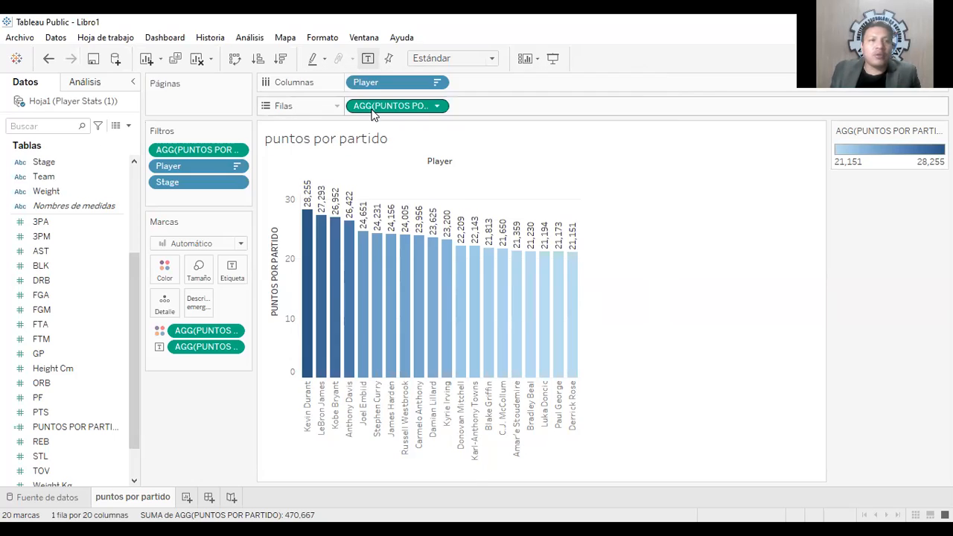
pyautogui.click(20, 39)
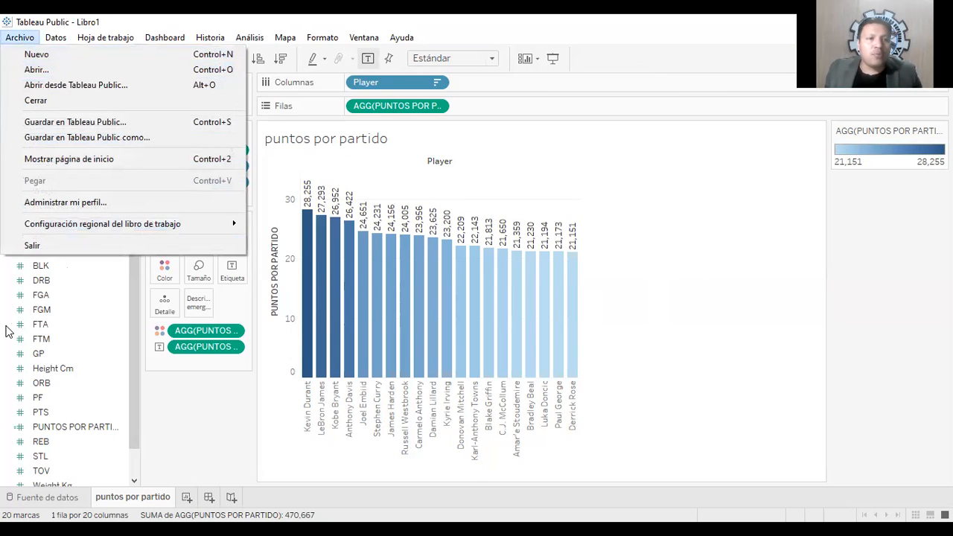
pyautogui.click(74, 324)
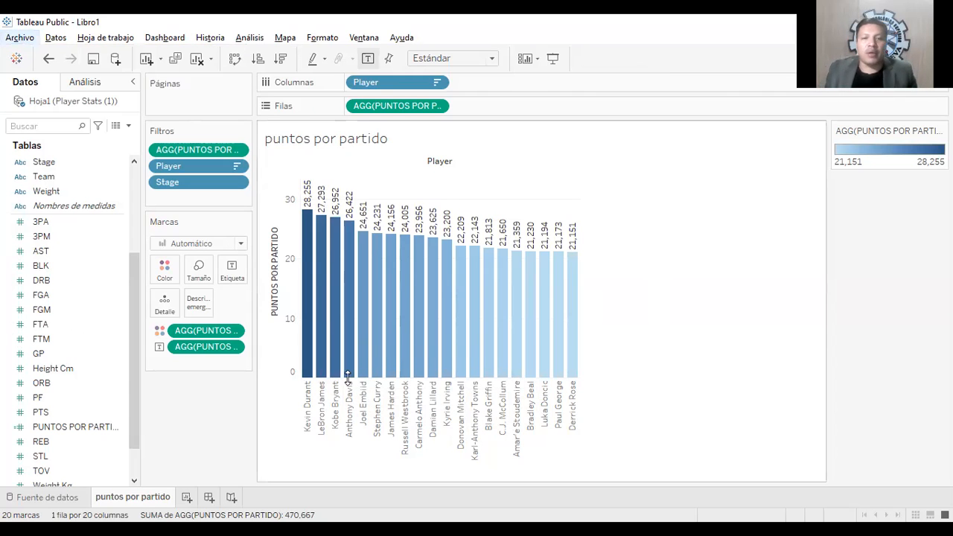
# Step: Create a new worksheet and display the recommended chart types
pyautogui.click(187, 497)
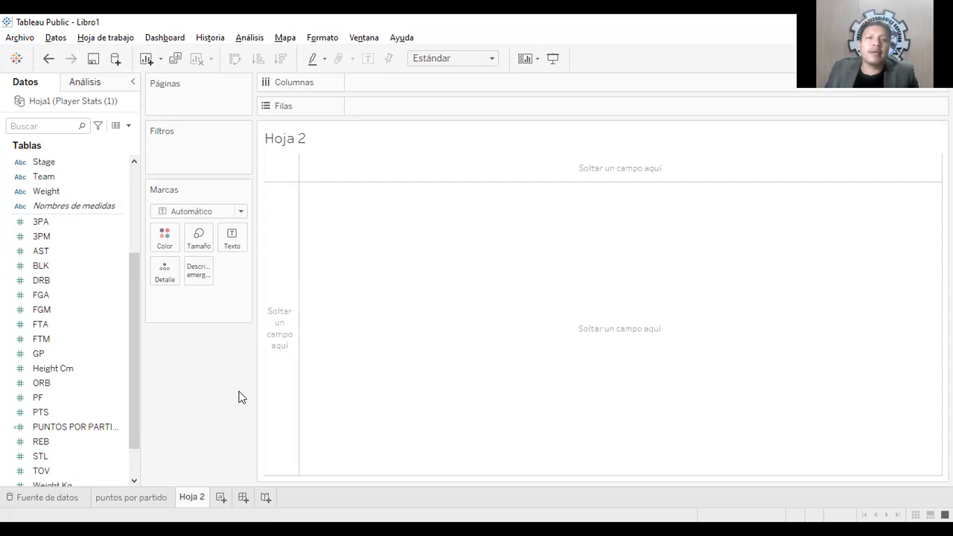
pyautogui.click(845, 60)
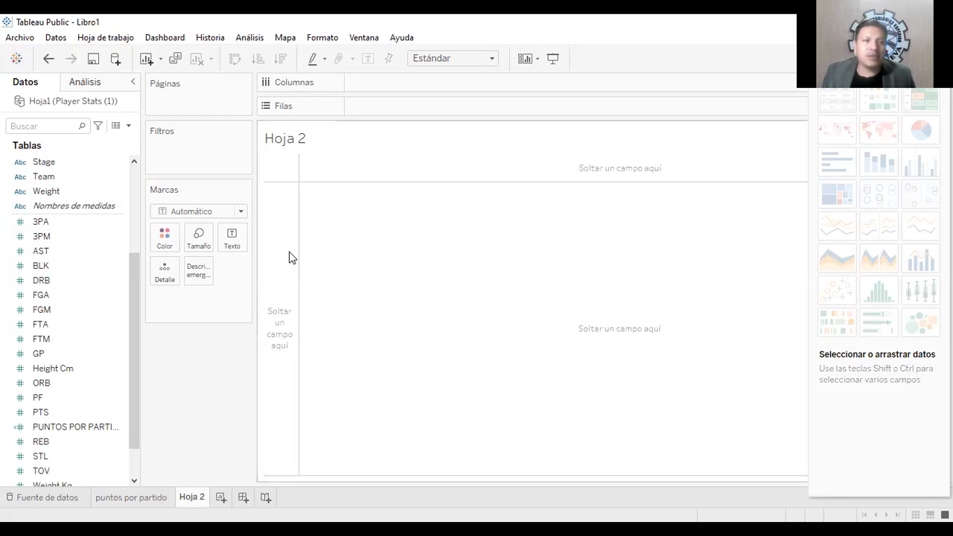
# Step: Look through the table's dimensions and measures for fields to use in the new worksheet
pyautogui.moveTo(133, 310); pyautogui.dragTo(142, 196)
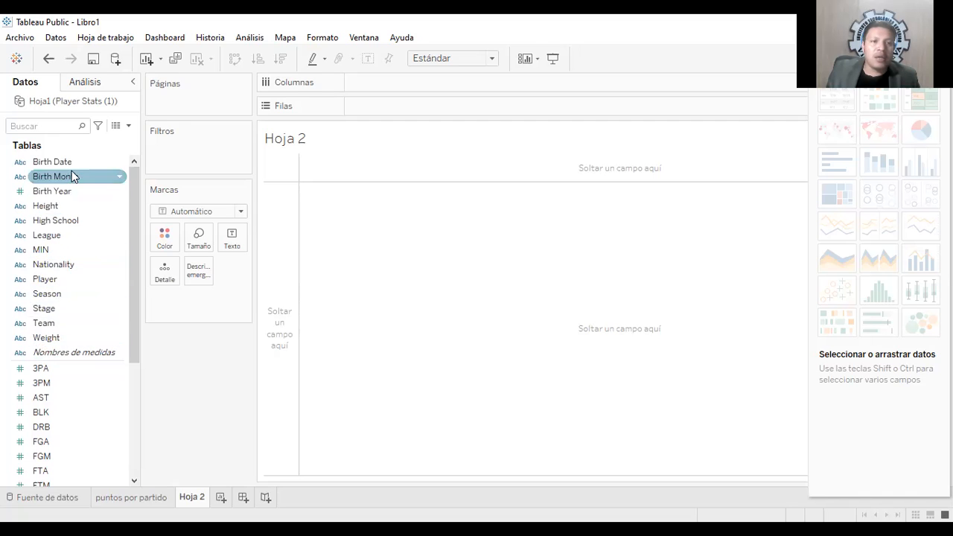
pyautogui.moveTo(136, 317); pyautogui.dragTo(135, 376)
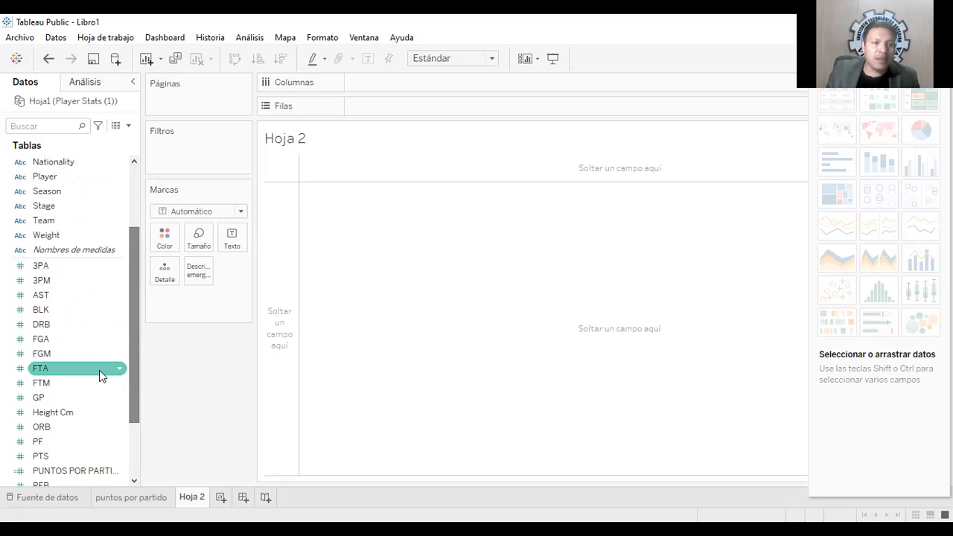
pyautogui.scroll(-2, 125, 406)
pyautogui.scroll(5, 129, 370)
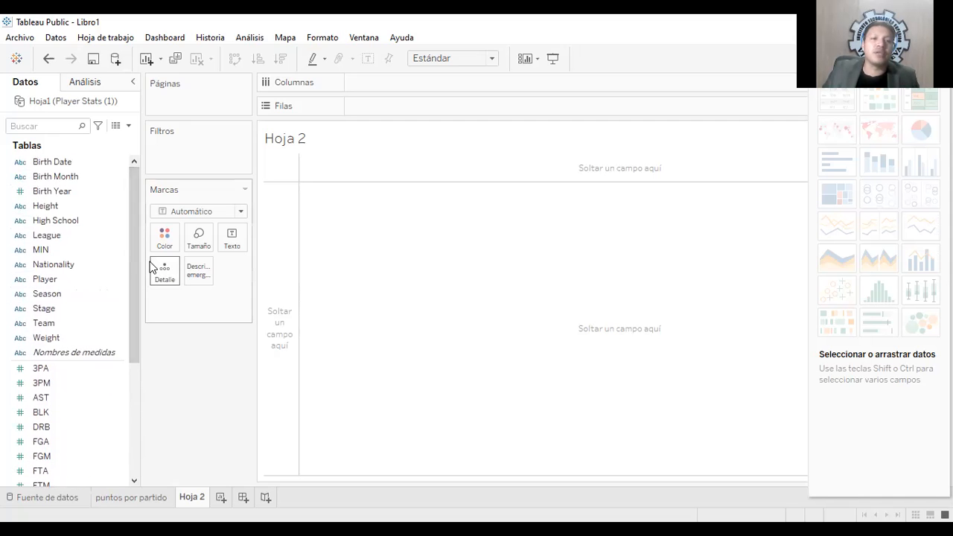
pyautogui.click(112, 251)
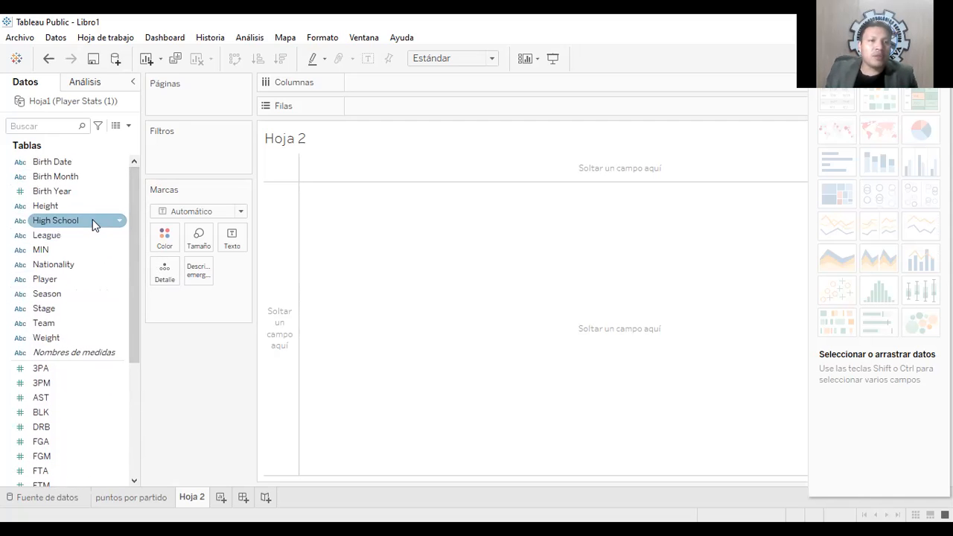
pyautogui.click(61, 283)
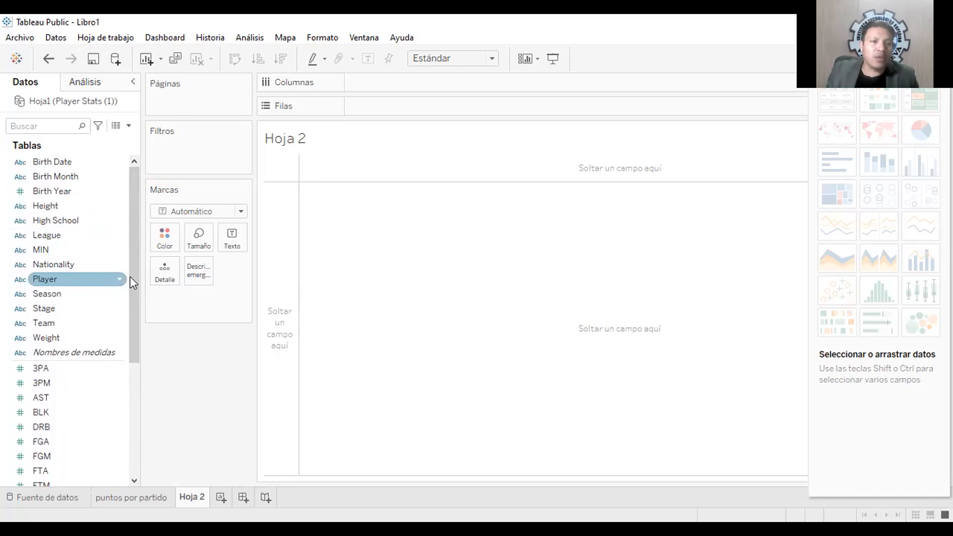
pyautogui.click(97, 309)
pyautogui.click(67, 324)
pyautogui.moveTo(130, 280); pyautogui.dragTo(132, 377)
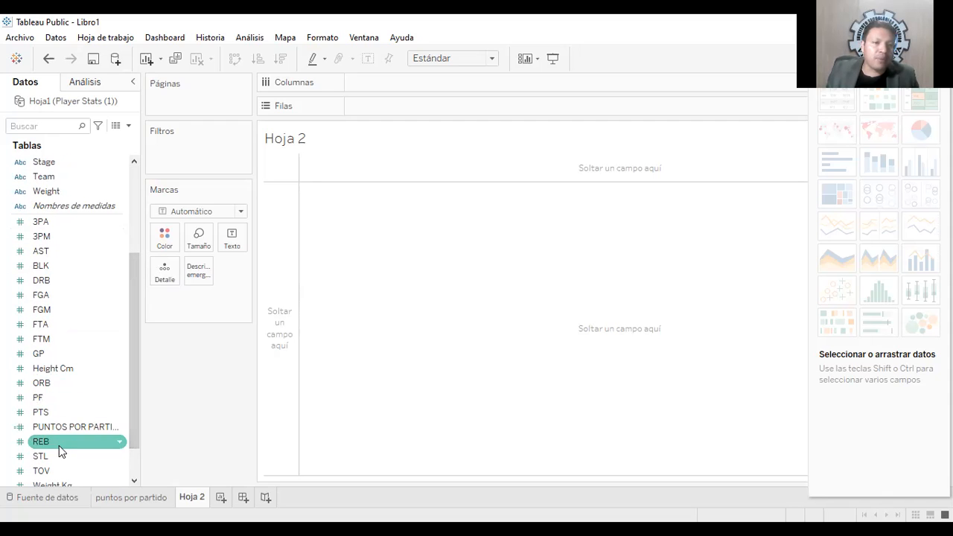
# Step: Add the PTS measure to the rows of the Hoja 2 worksheet
pyautogui.click(51, 413)
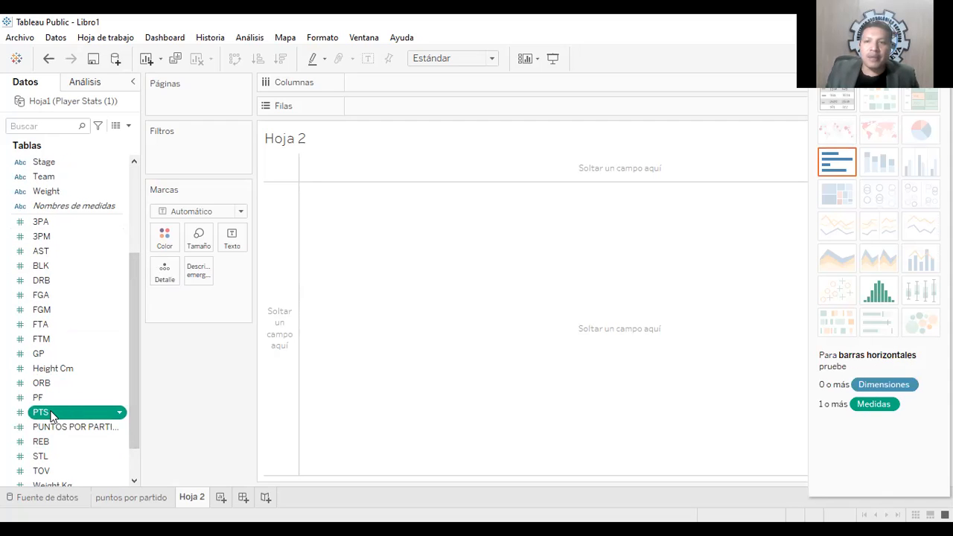
pyautogui.doubleClick(52, 413)
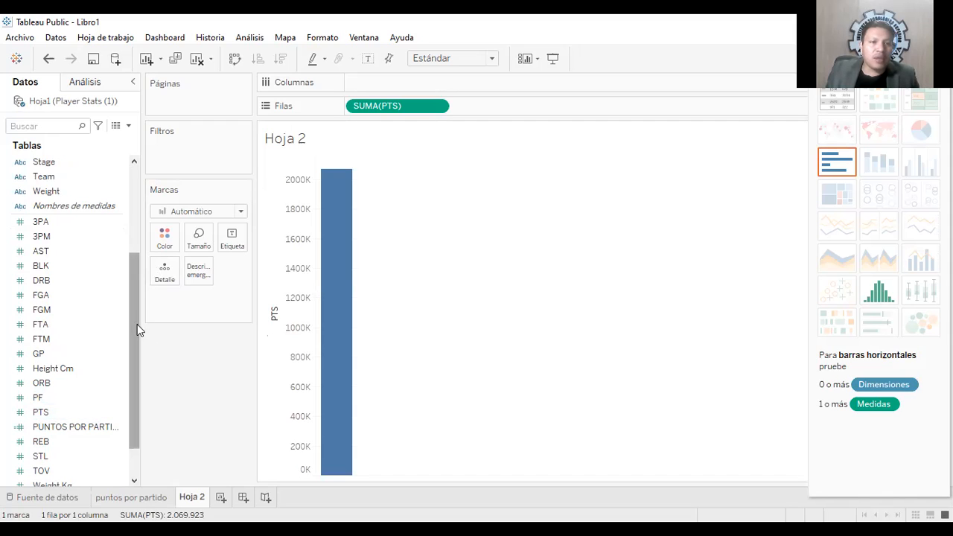
pyautogui.moveTo(137, 324); pyautogui.dragTo(137, 298)
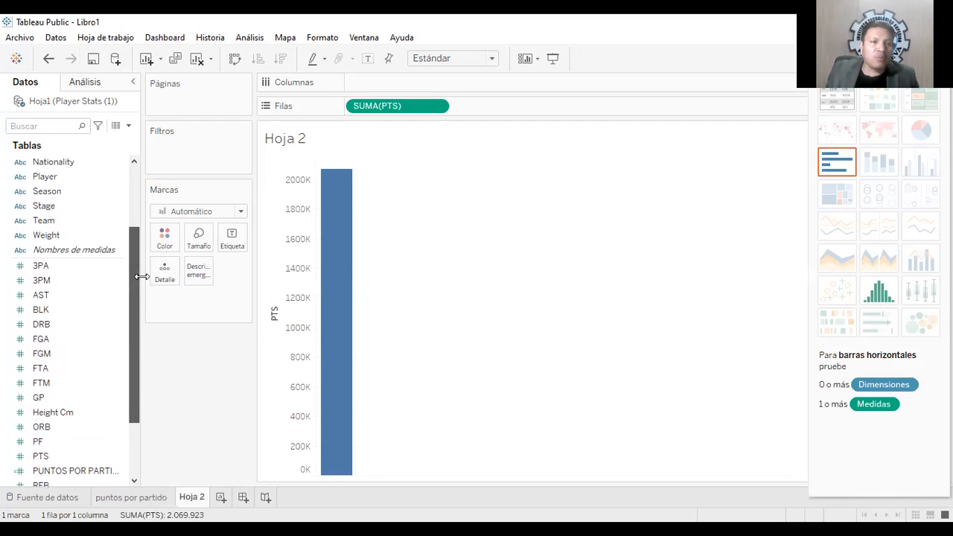
# Step: Add the Team dimension to the columns of Hoja 2 to break PTS down by team
pyautogui.doubleClick(67, 219)
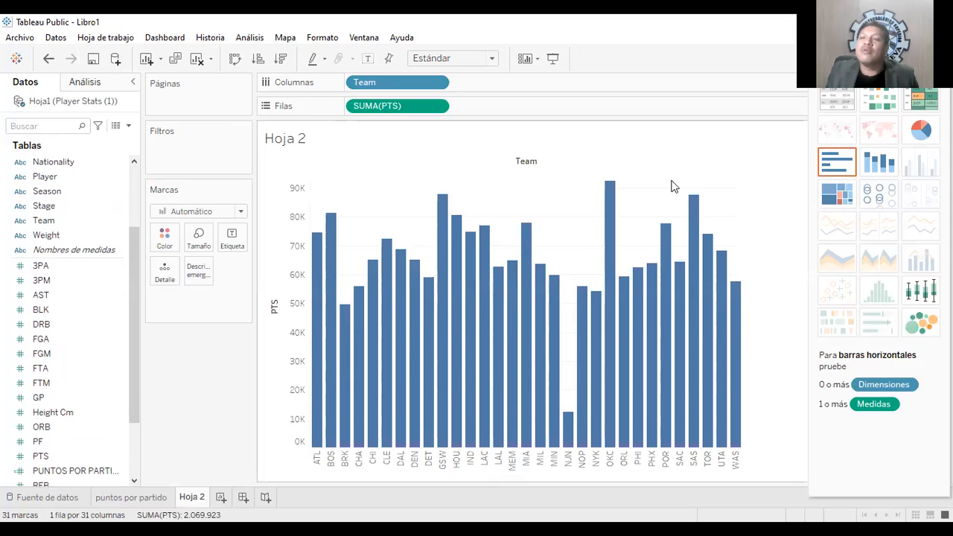
# Step: Try showing PTS by team as a pie chart, heat map, highlight table, packed bubbles and treemap
pyautogui.click(921, 130)
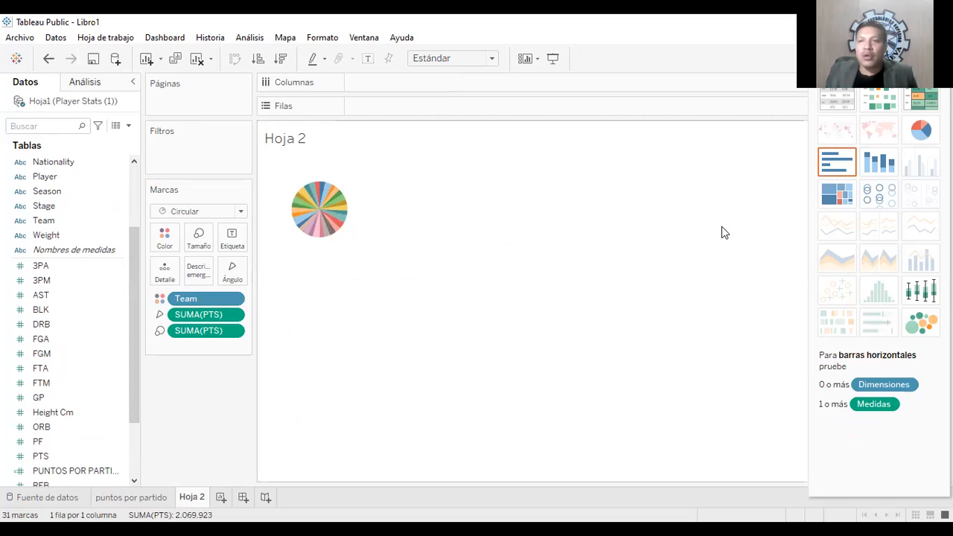
pyautogui.click(895, 107)
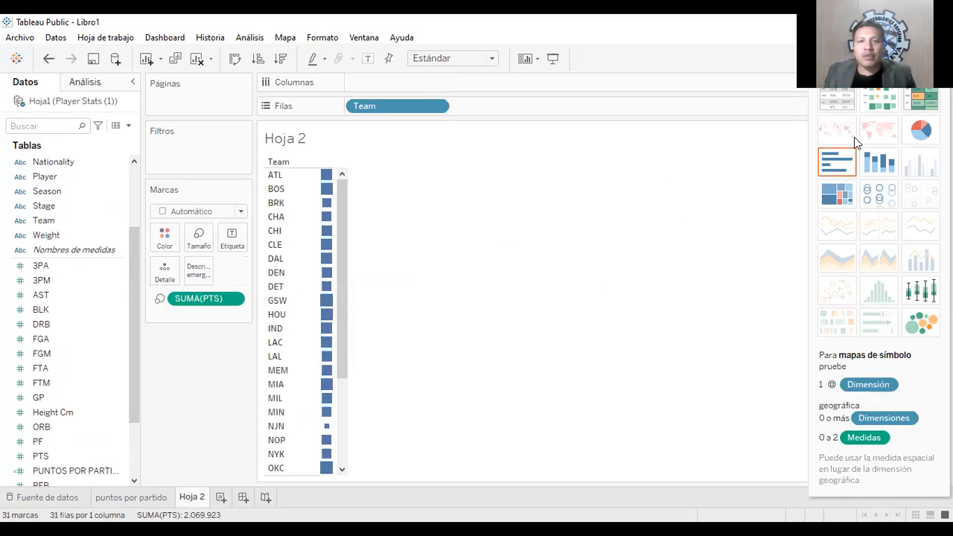
pyautogui.click(921, 99)
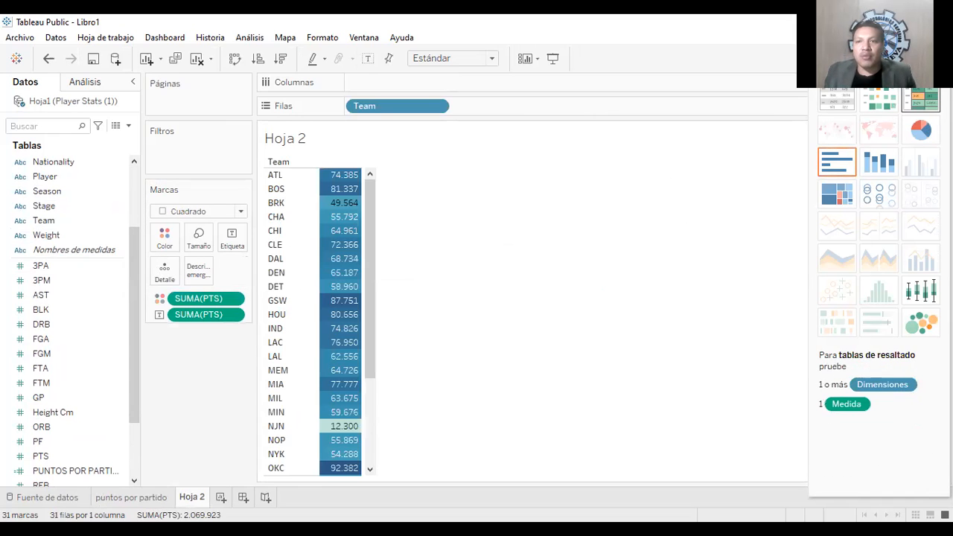
pyautogui.click(920, 325)
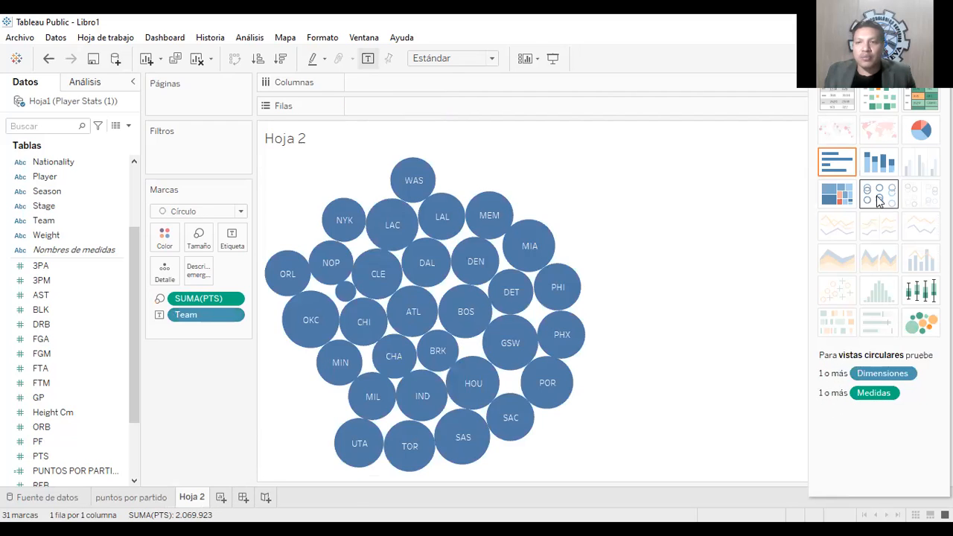
pyautogui.click(841, 195)
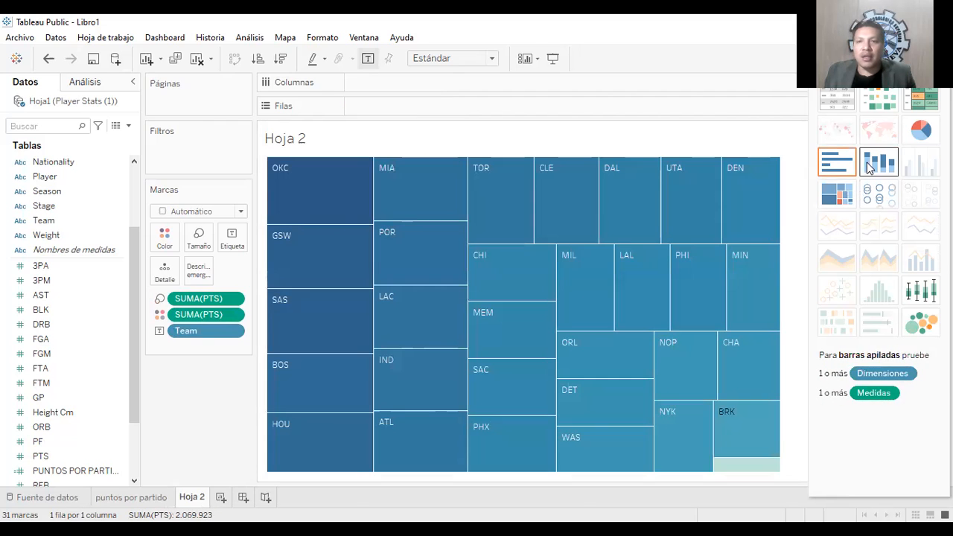
pyautogui.click(918, 134)
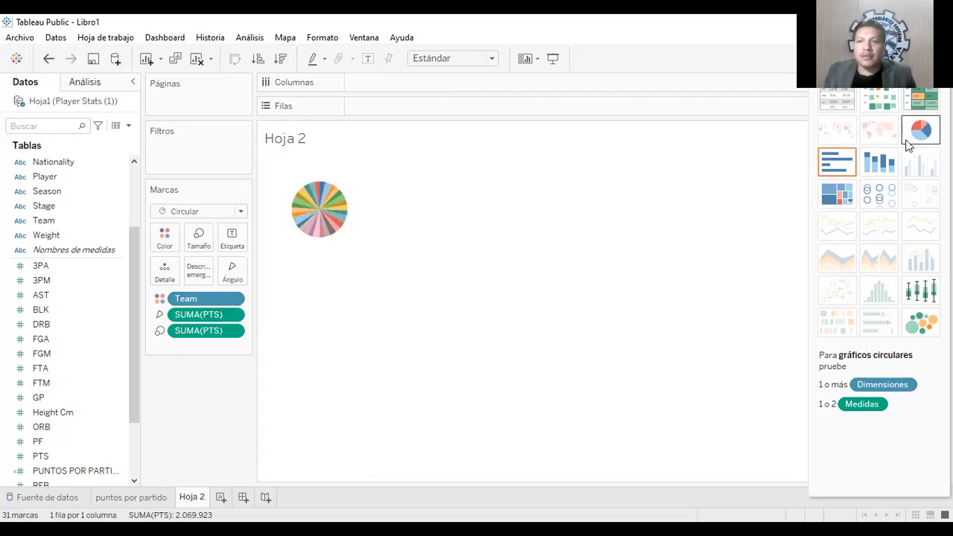
# Step: Show PTS by team as a text table and add the Player dimension to its columns
pyautogui.click(836, 98)
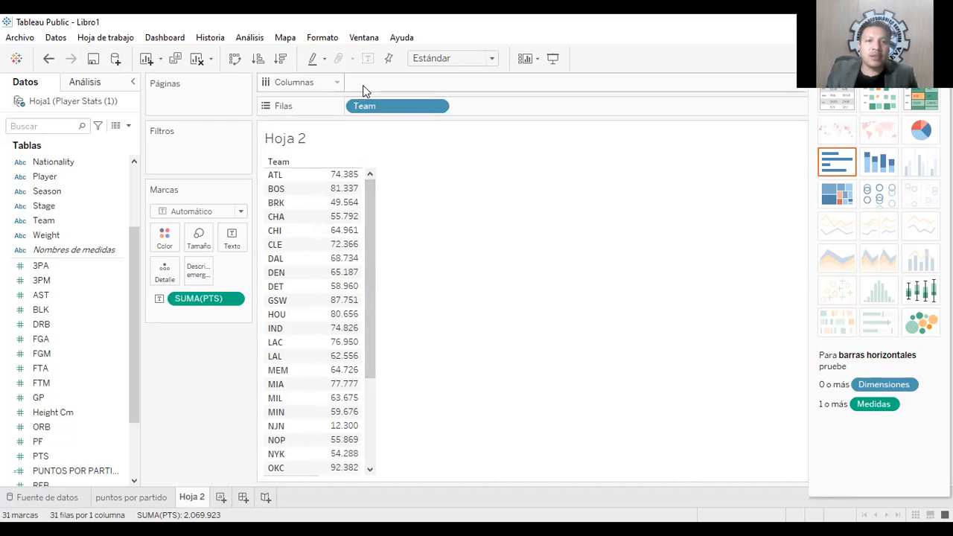
pyautogui.scroll(-5, 368, 233)
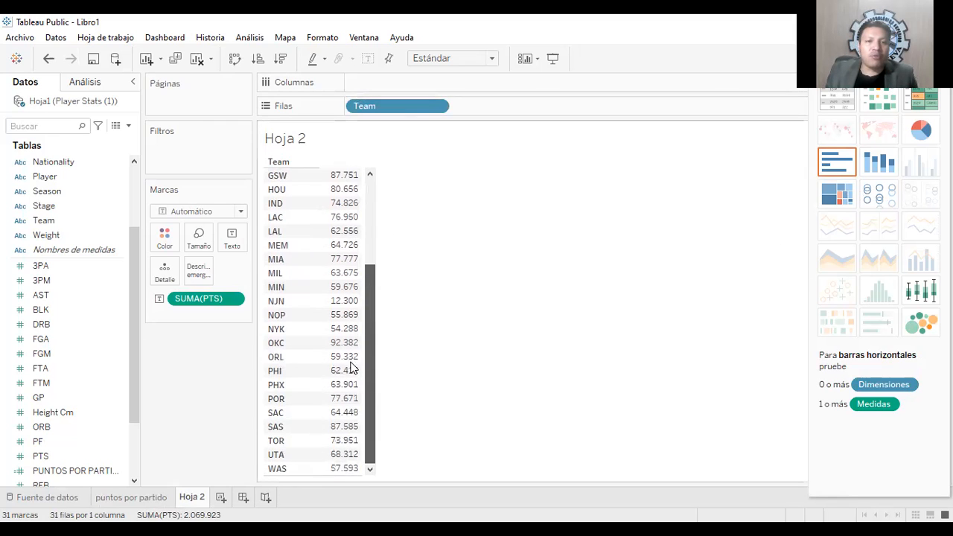
pyautogui.scroll(3, 357, 243)
pyautogui.click(70, 180)
pyautogui.moveTo(410, 89); pyautogui.dragTo(410, 85)
pyautogui.scroll(-3, 469, 224)
pyautogui.scroll(5, 467, 226)
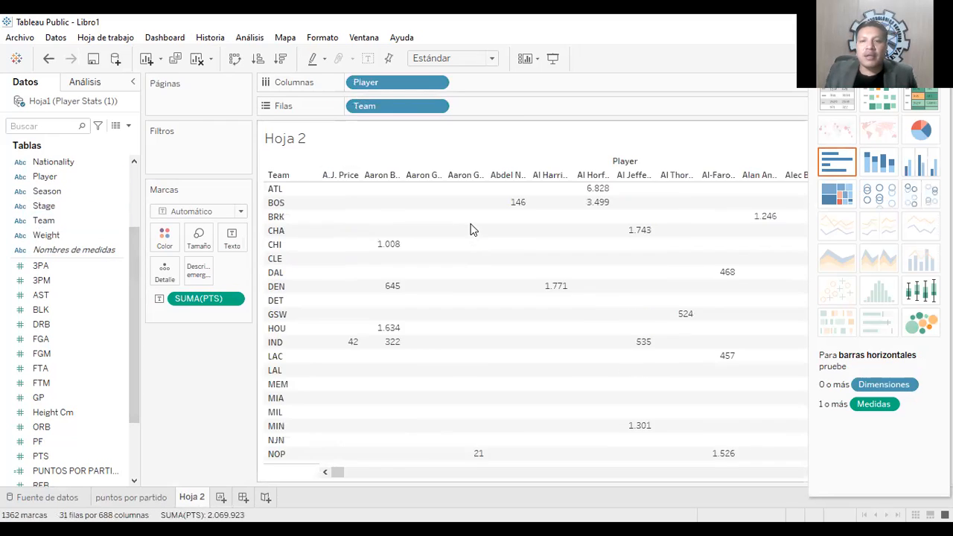
pyautogui.scroll(-3, 475, 220)
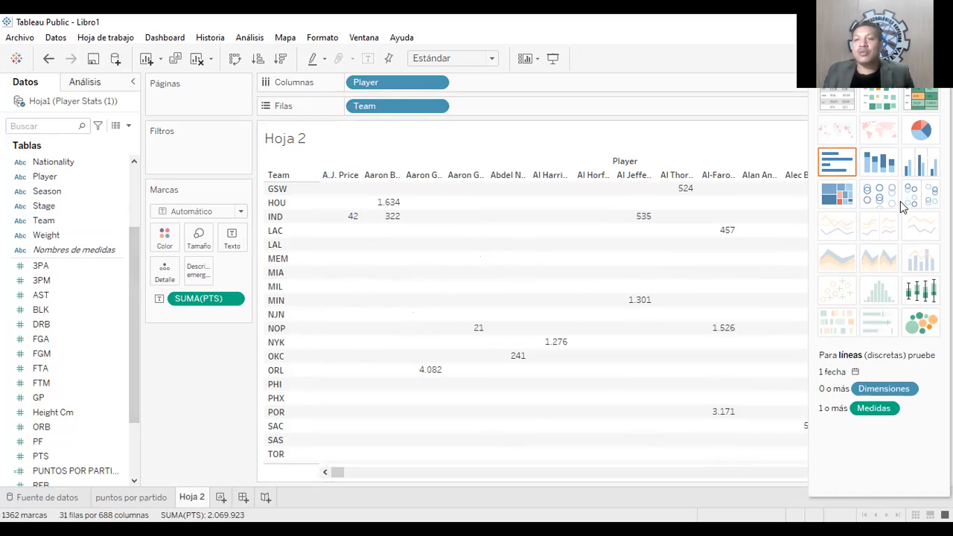
# Step: Try showing PTS by team and player as a treemap, stacked bars, pie charts and a highlight table
pyautogui.click(836, 194)
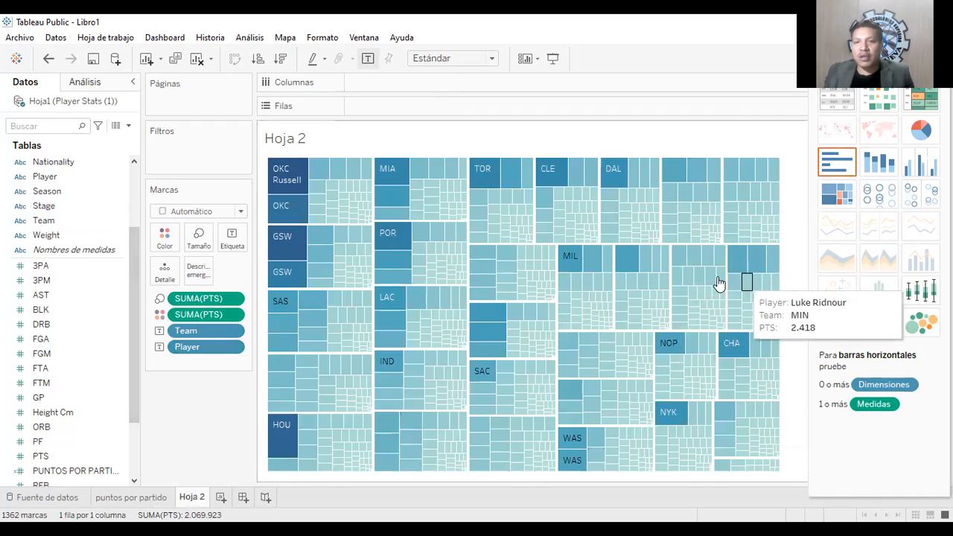
pyautogui.click(893, 169)
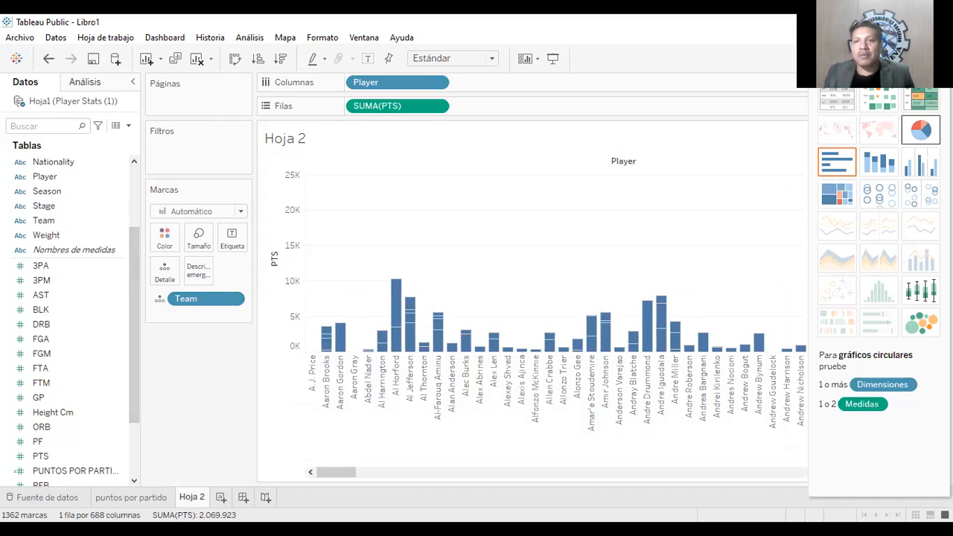
pyautogui.click(920, 130)
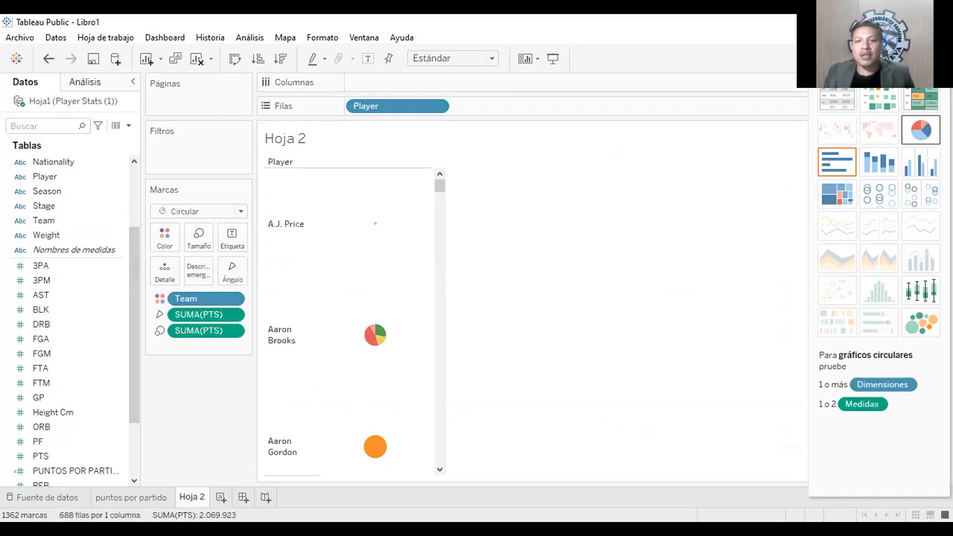
pyautogui.click(920, 102)
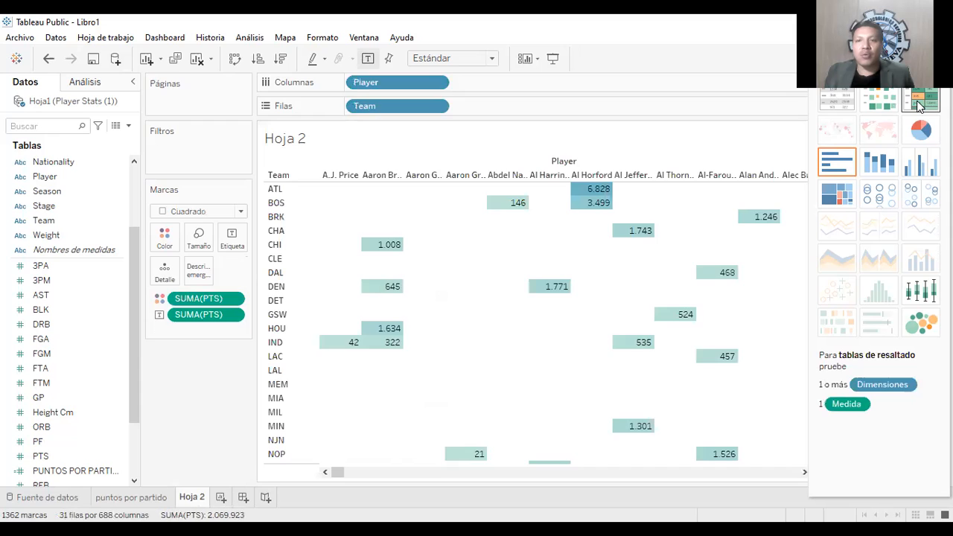
# Step: Display PTS by team and player as a heat map and label its marks with the Player dimension
pyautogui.click(875, 110)
pyautogui.scroll(-3, 583, 303)
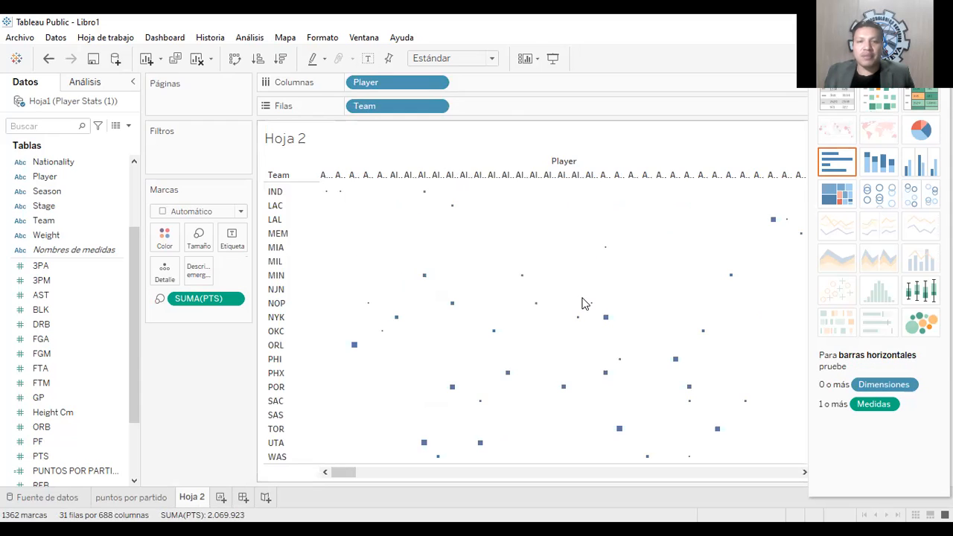
pyautogui.scroll(3, 583, 303)
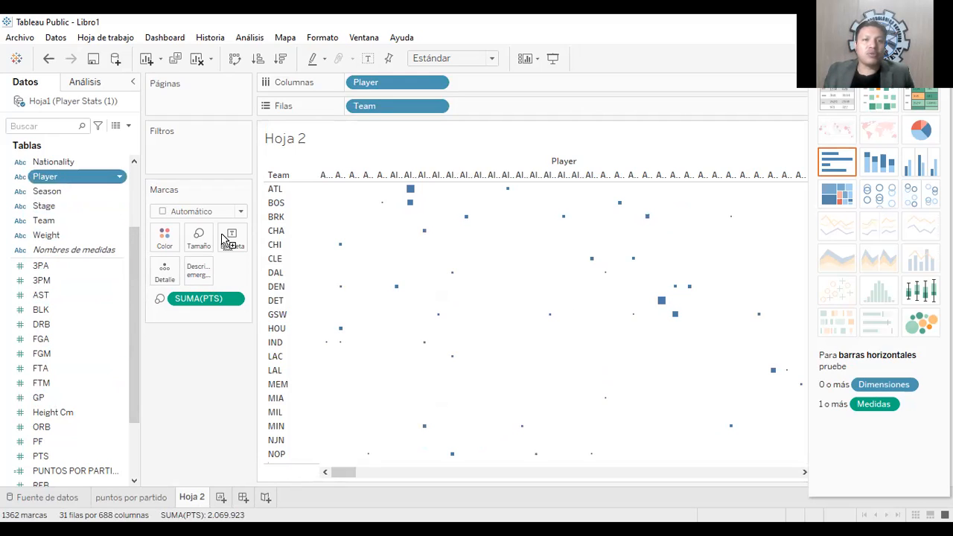
pyautogui.moveTo(233, 241); pyautogui.dragTo(232, 242)
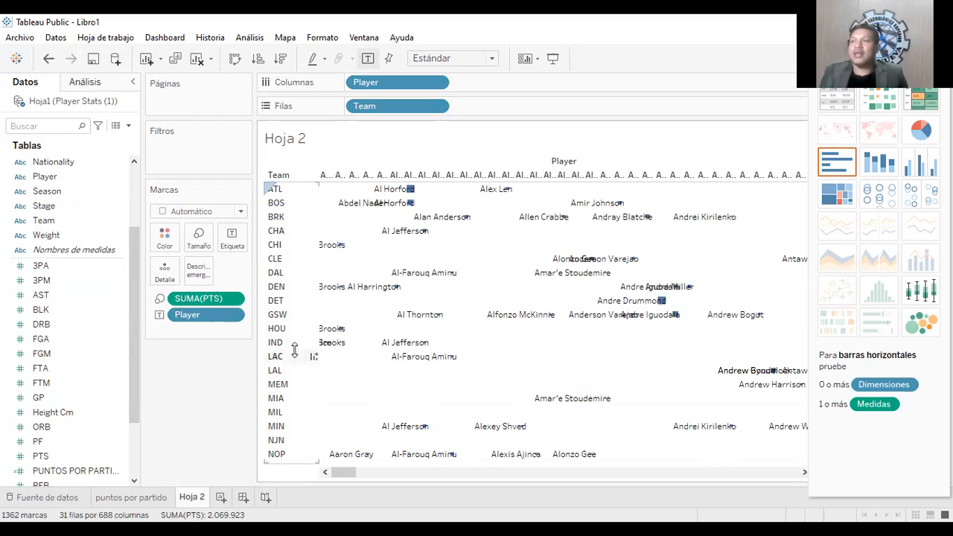
# Step: Review the Hoja 2 heat map alongside the puntos por partido worksheet and the Hoja1 data source table
pyautogui.moveTo(402, 318)
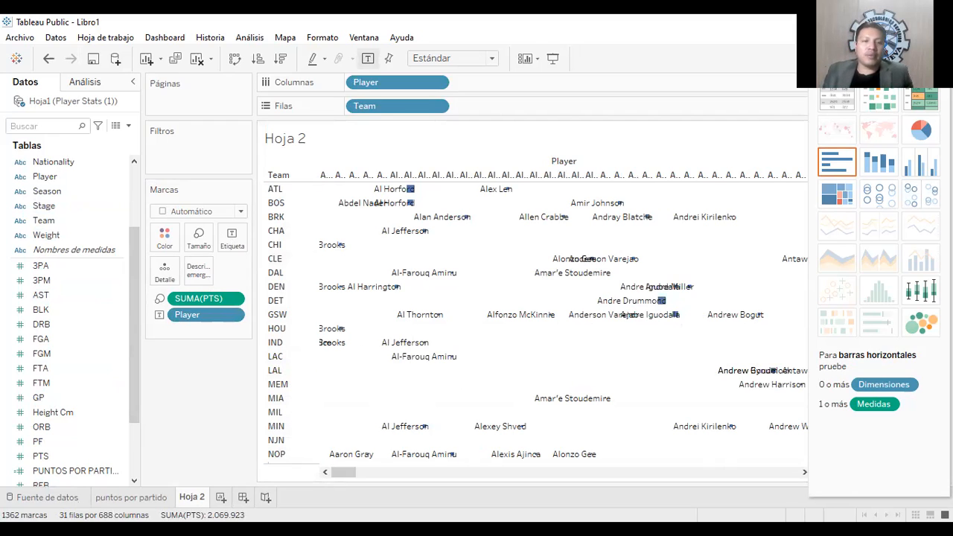
pyautogui.click(125, 497)
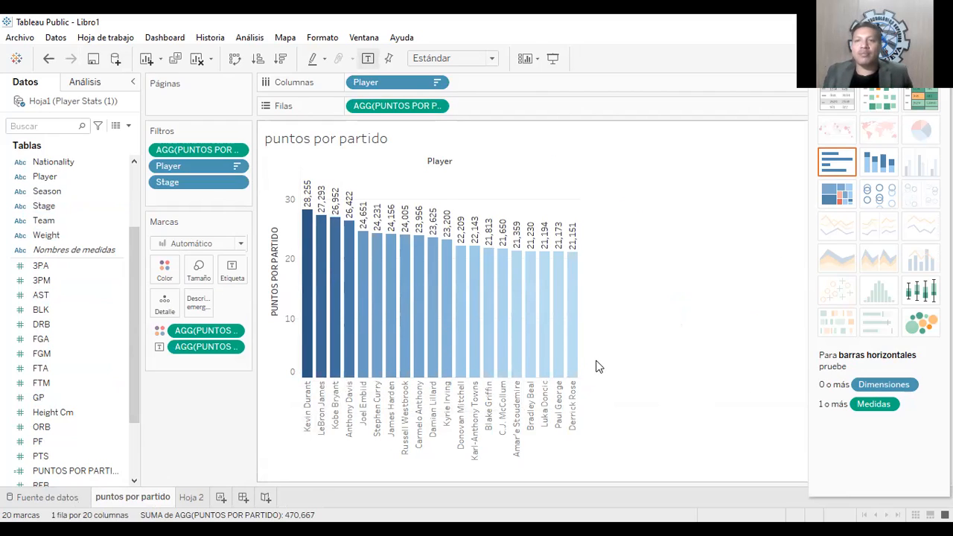
pyautogui.click(191, 497)
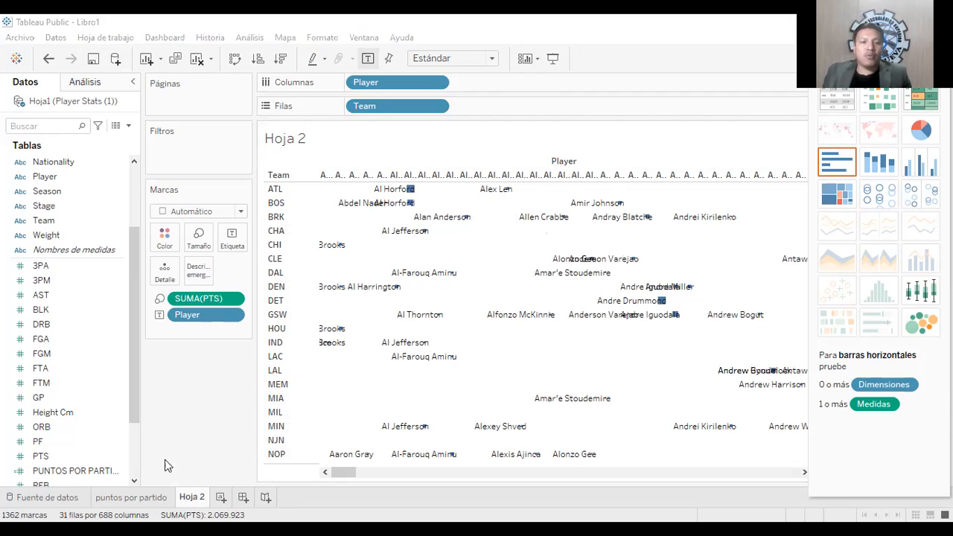
pyautogui.click(46, 497)
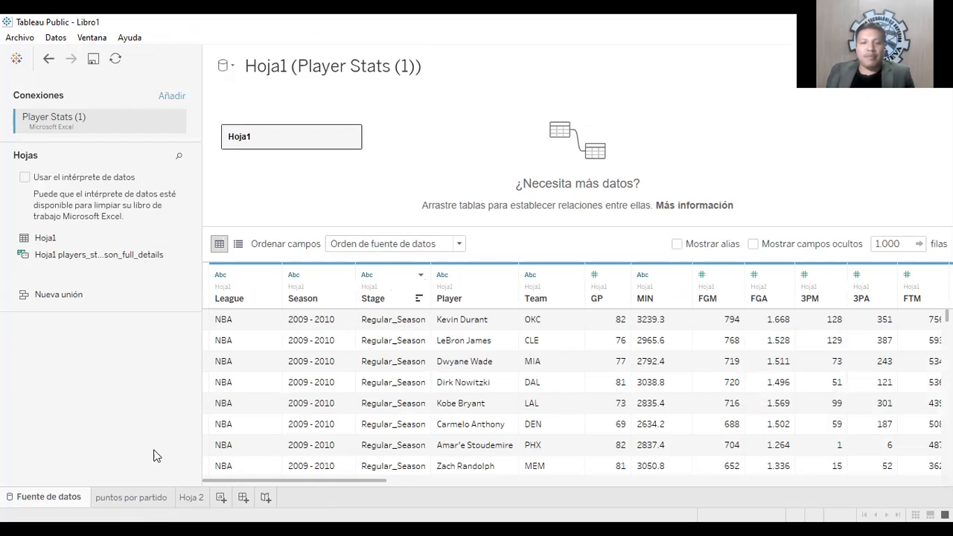
pyautogui.doubleClick(156, 500)
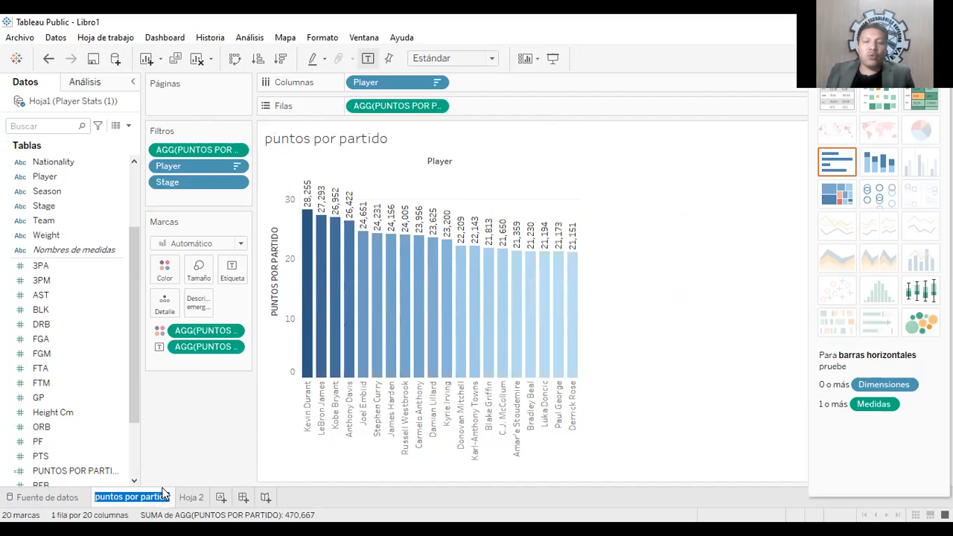
pyautogui.click(259, 414)
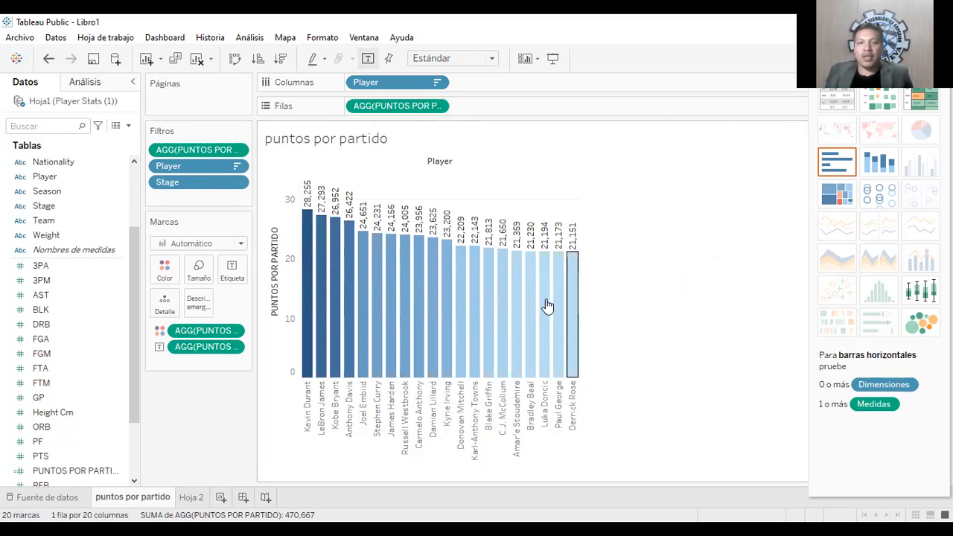
pyautogui.click(192, 496)
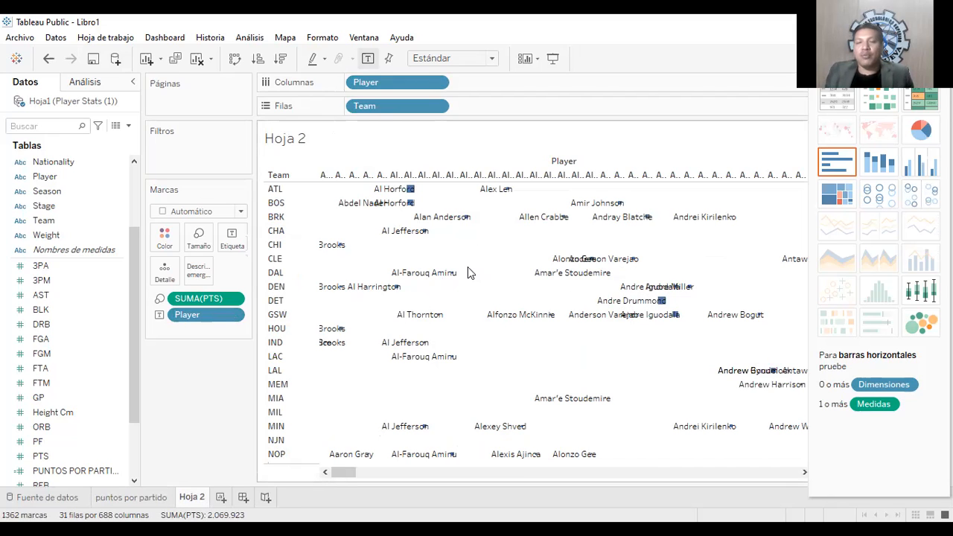
pyautogui.moveTo(567, 274)
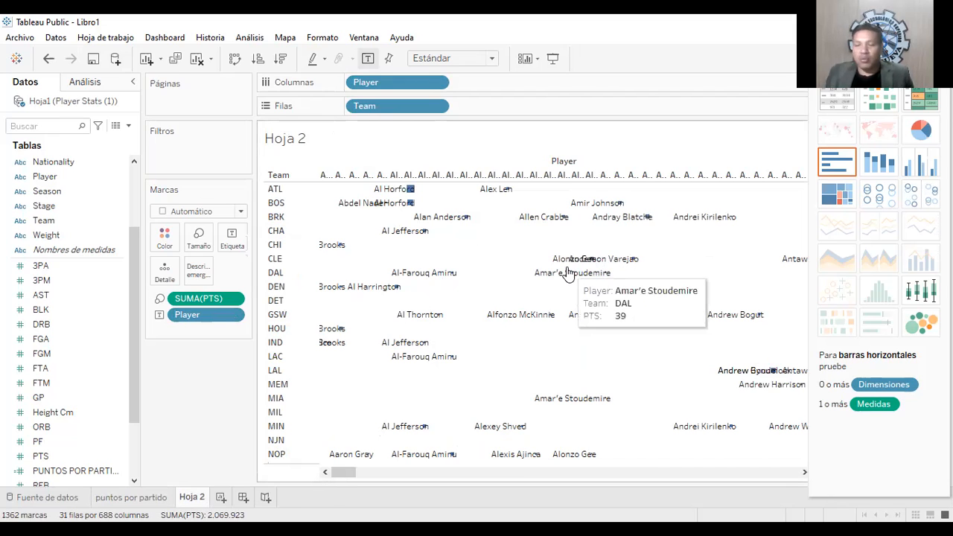